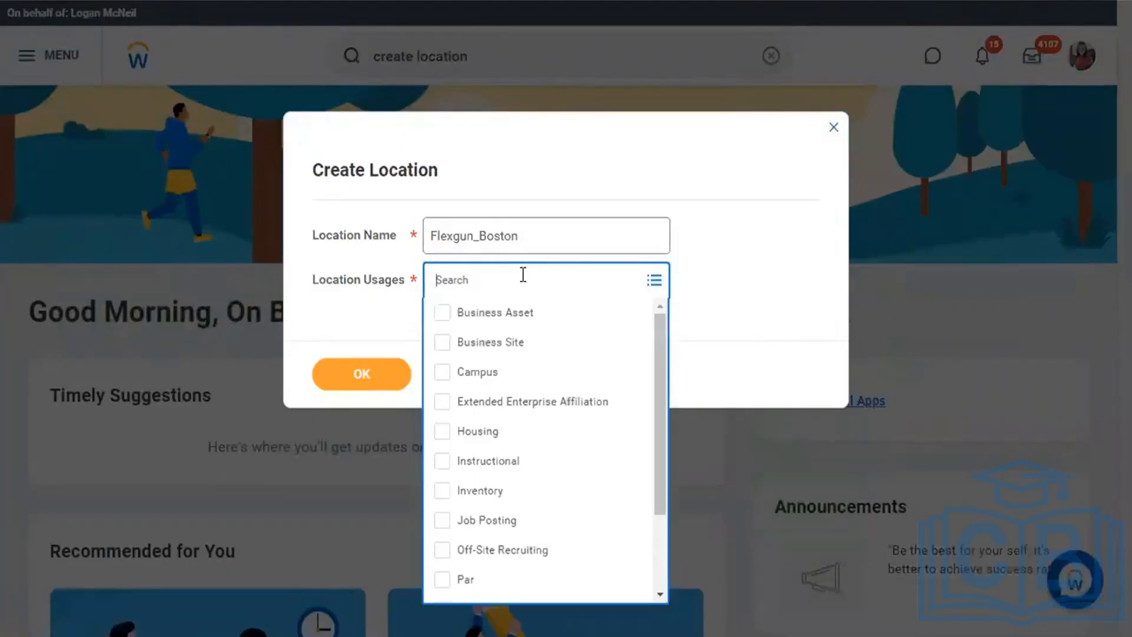
- Check Business Site as Flexgun_Boston's location usage and submit the first creation step
{"action": "left_click", "coordinate": [445, 351]}
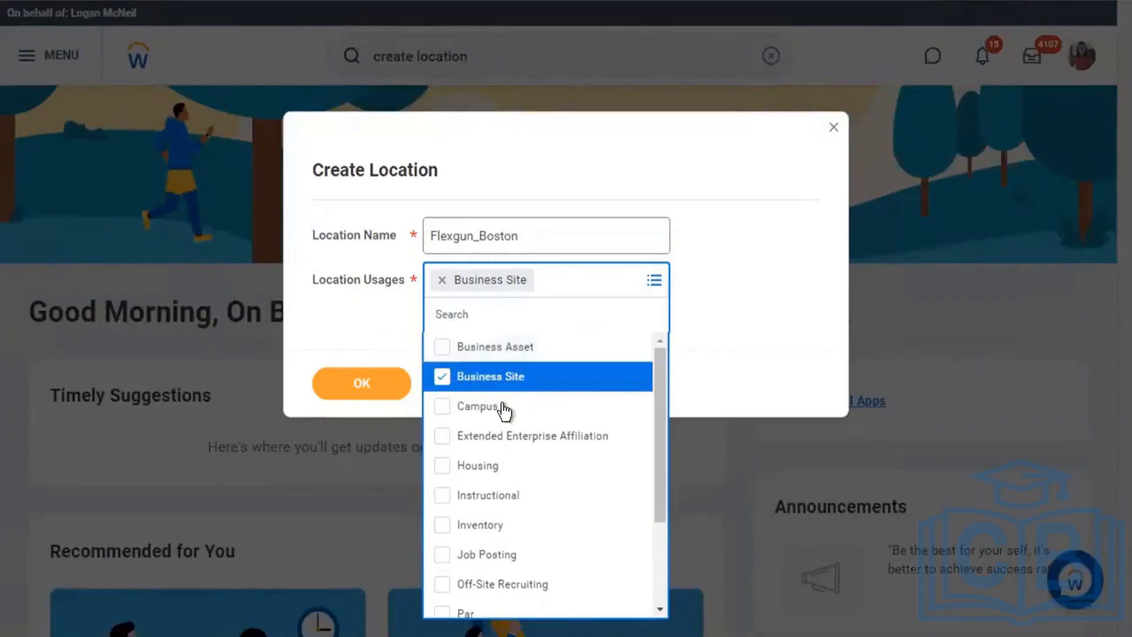
{"action": "scroll", "coordinate": [523, 500], "scroll_direction": "down", "scroll_amount": 2}
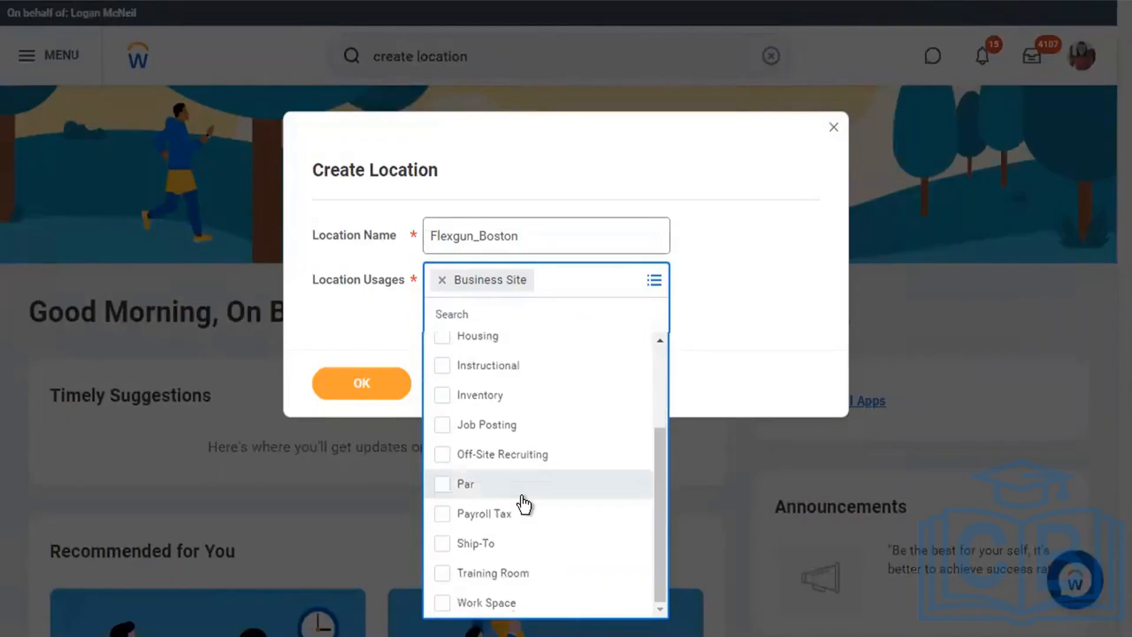
{"action": "scroll", "coordinate": [523, 504], "scroll_direction": "up", "scroll_amount": 2}
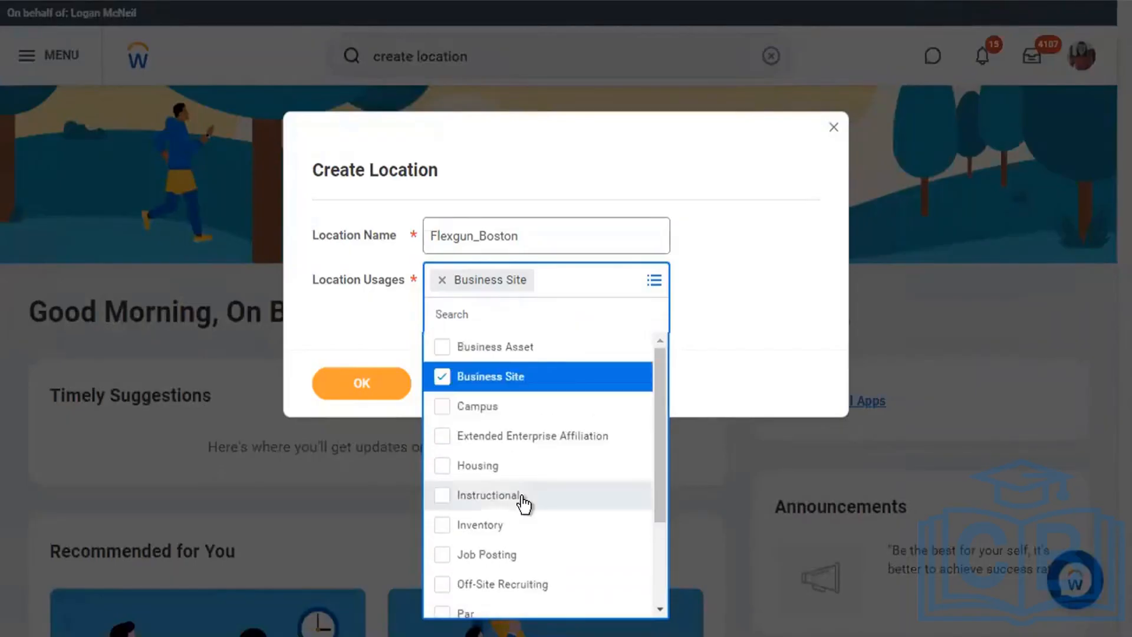
{"action": "left_click", "coordinate": [397, 319]}
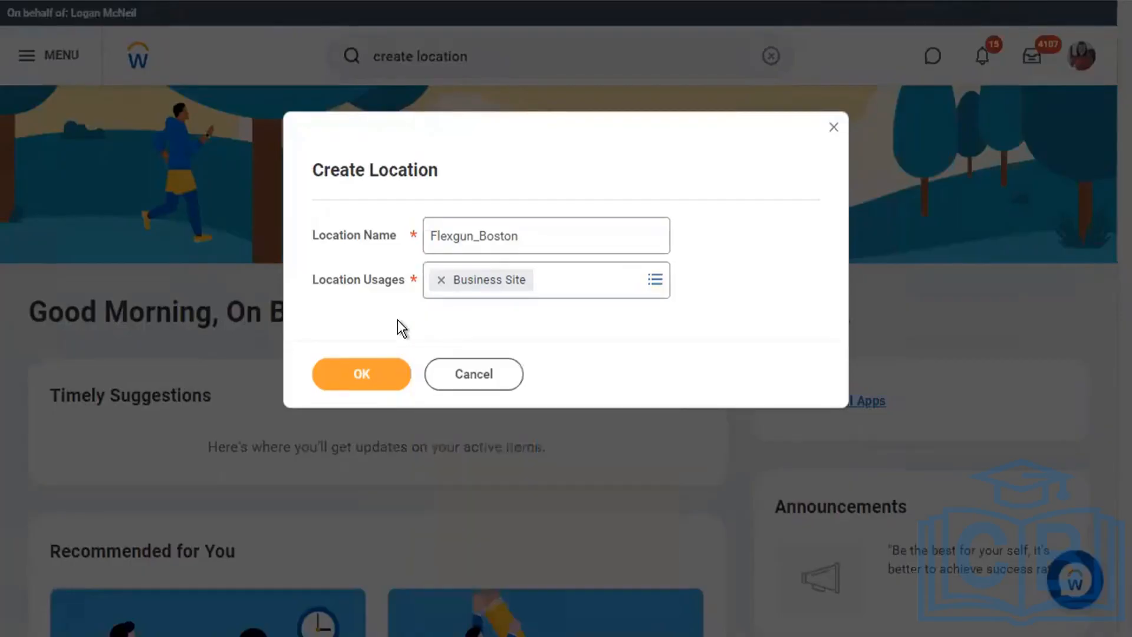
{"action": "left_click", "coordinate": [361, 368]}
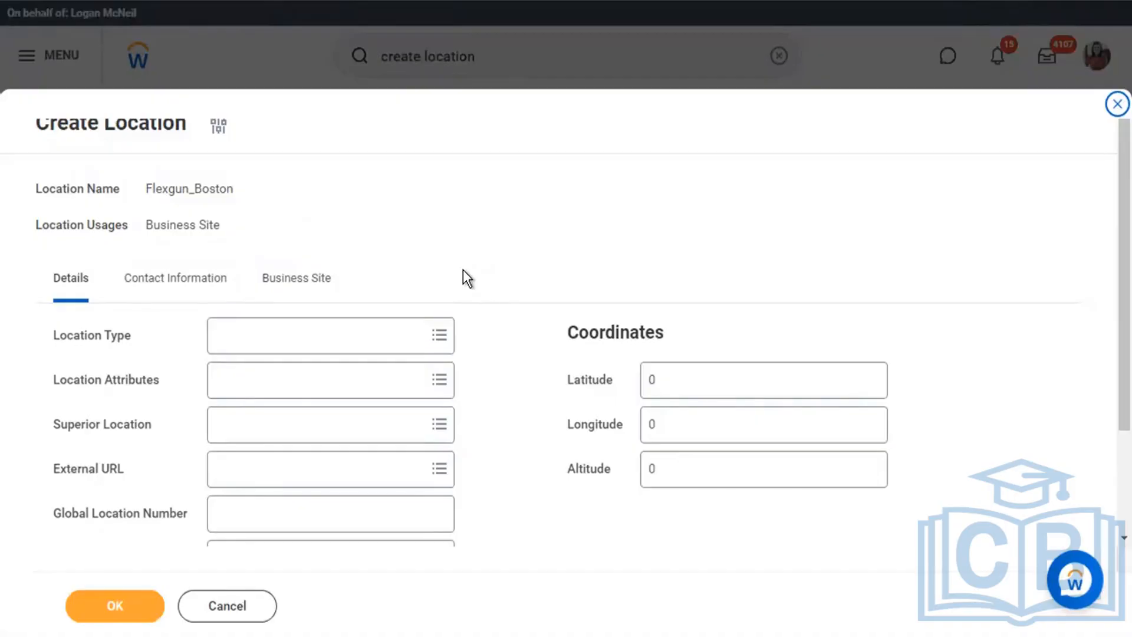
- Choose Corporate Office as Flexgun_Boston's Location Type on the Details tab
{"action": "scroll", "coordinate": [463, 270], "scroll_direction": "down", "scroll_amount": 2}
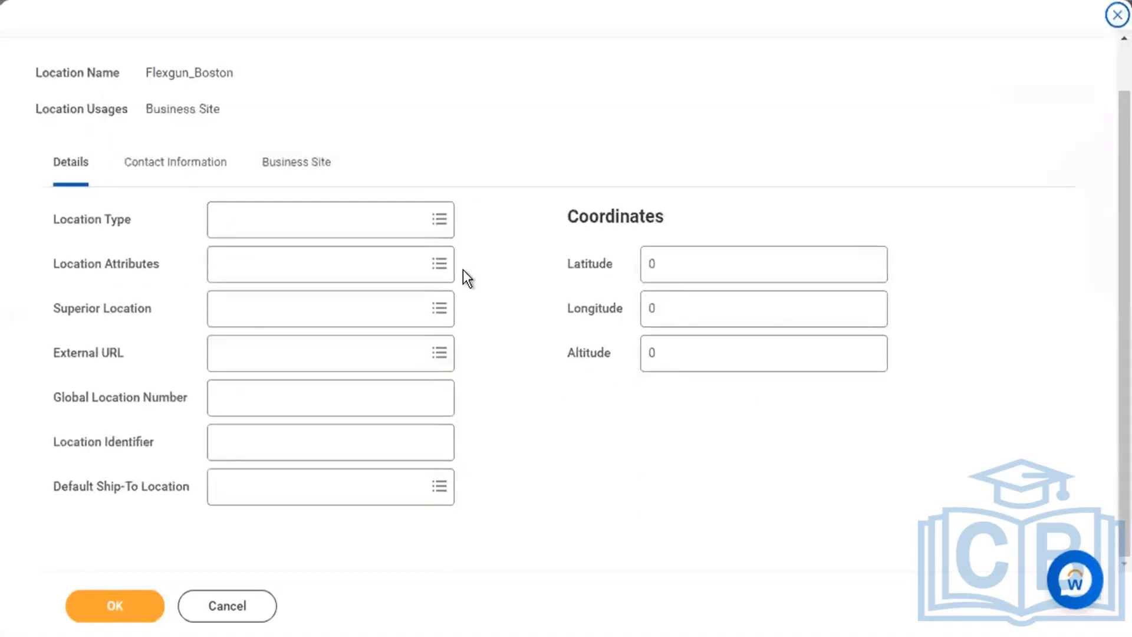
{"action": "left_click", "coordinate": [376, 220]}
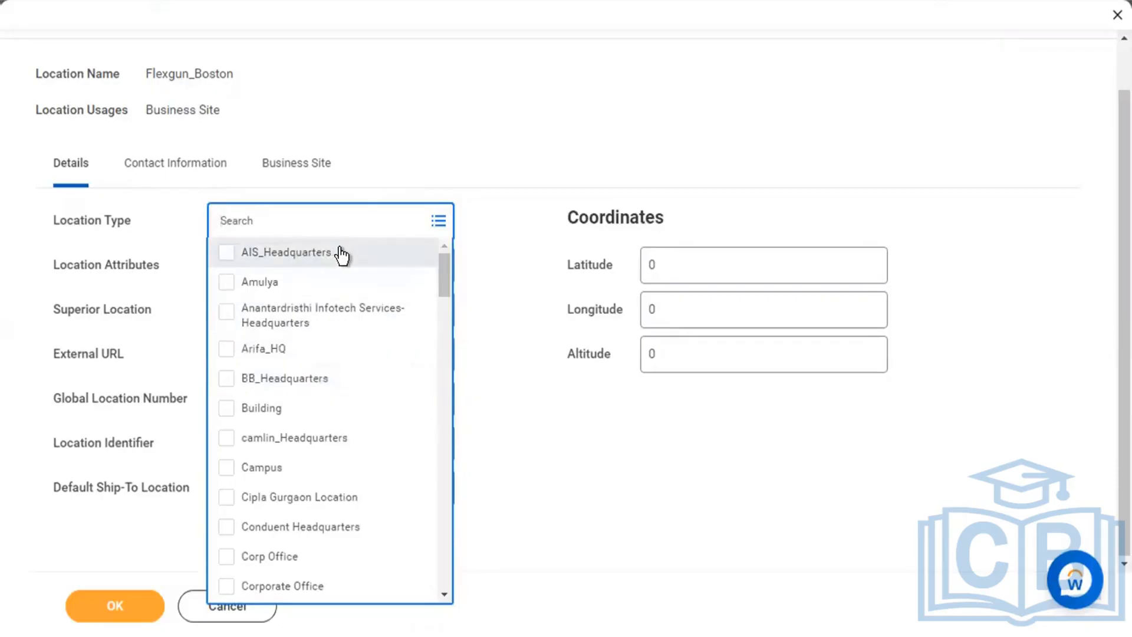
{"action": "scroll", "coordinate": [345, 416], "scroll_direction": "down", "scroll_amount": 1}
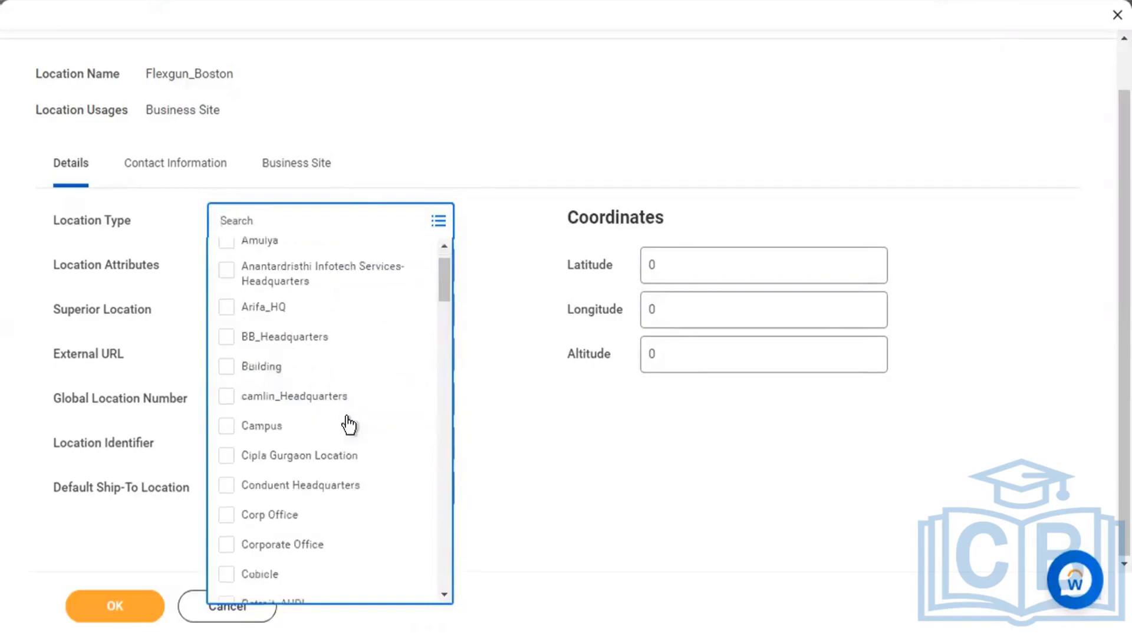
{"action": "left_click", "coordinate": [367, 553]}
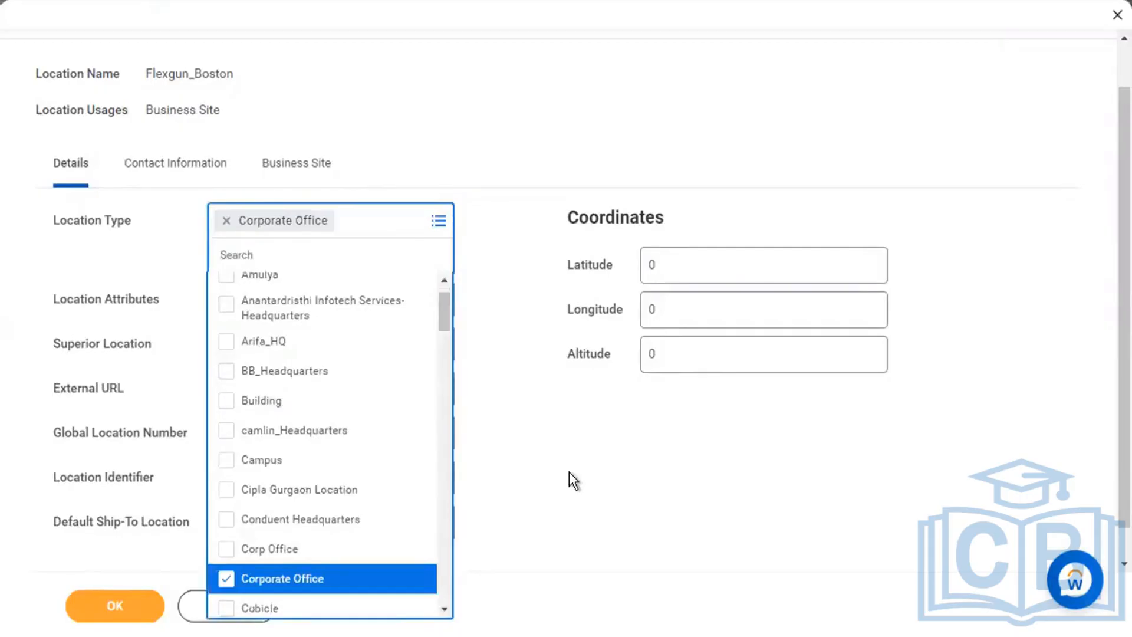
{"action": "left_click", "coordinate": [568, 472]}
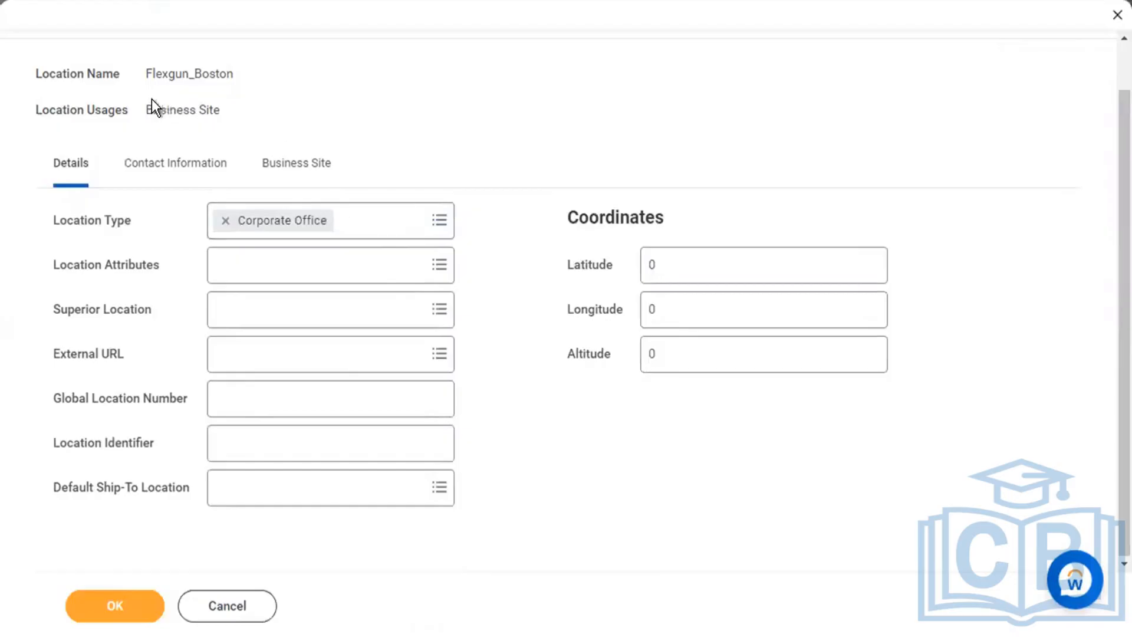
- Browse the available time profiles on the Business Site tab, then start a new Workday search
{"action": "left_click", "coordinate": [290, 183]}
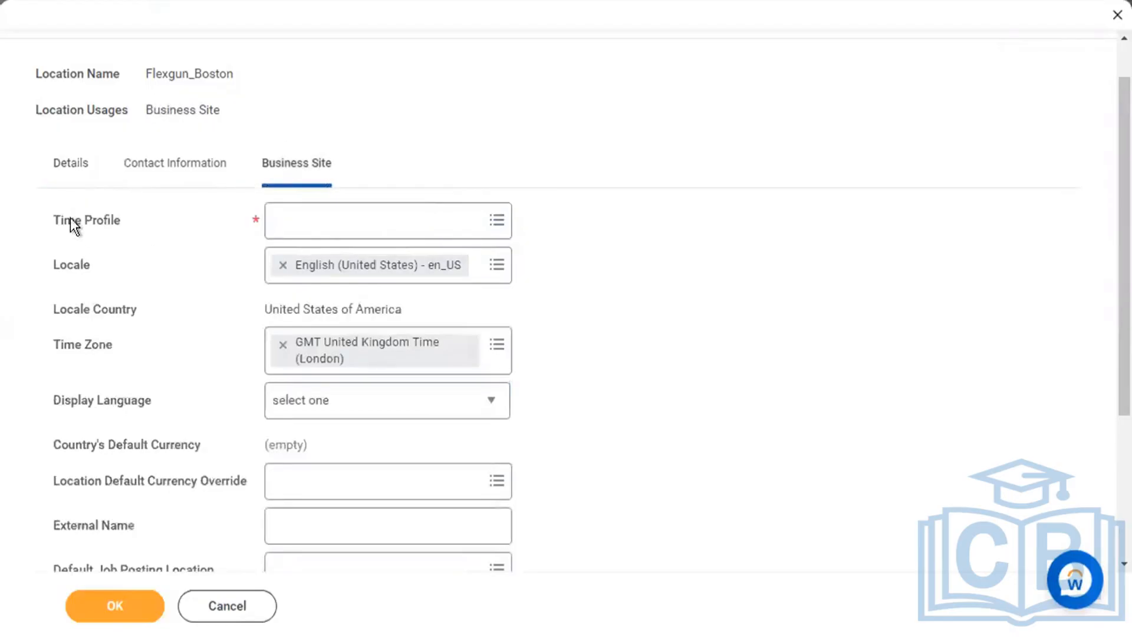
{"action": "left_click", "coordinate": [366, 229]}
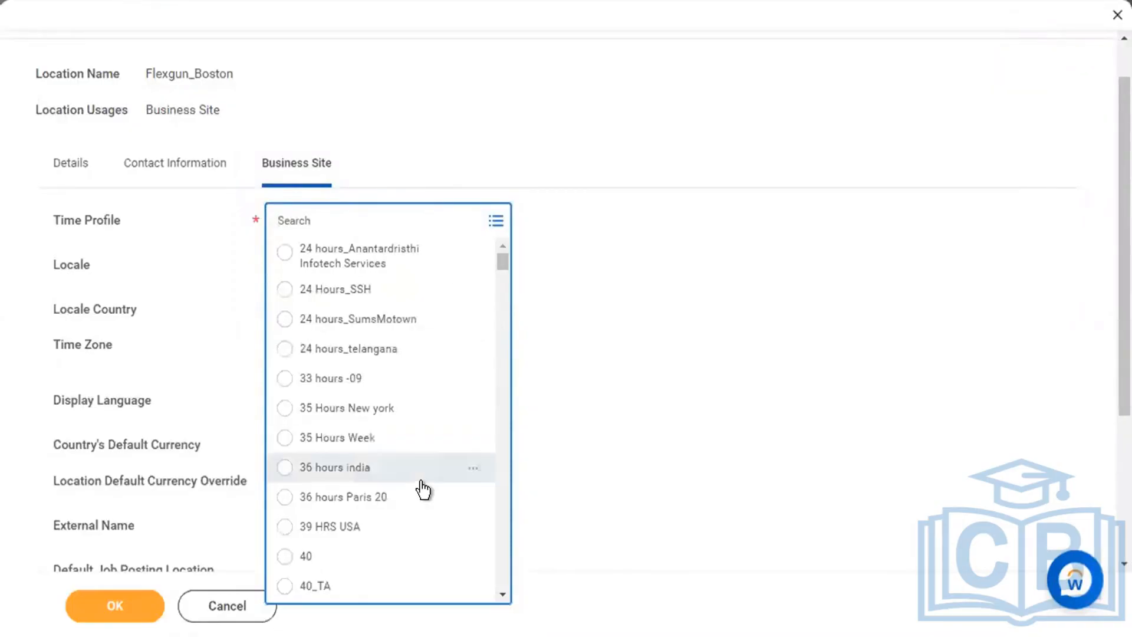
{"action": "scroll", "coordinate": [423, 490], "scroll_direction": "down", "scroll_amount": 1}
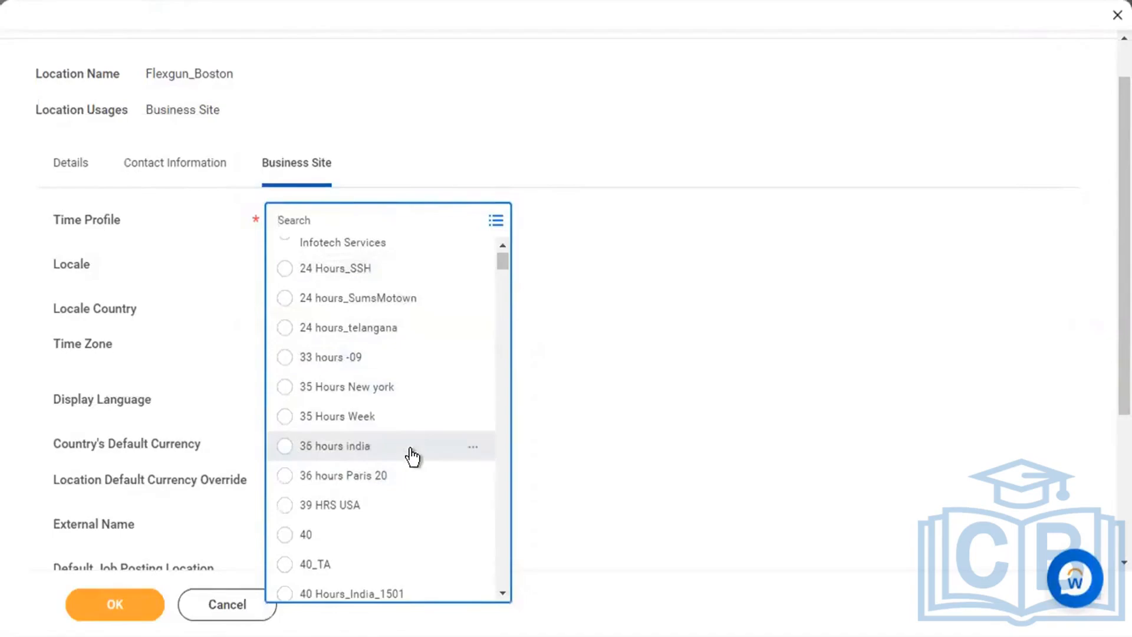
{"action": "scroll", "coordinate": [411, 458], "scroll_direction": "down", "scroll_amount": 3}
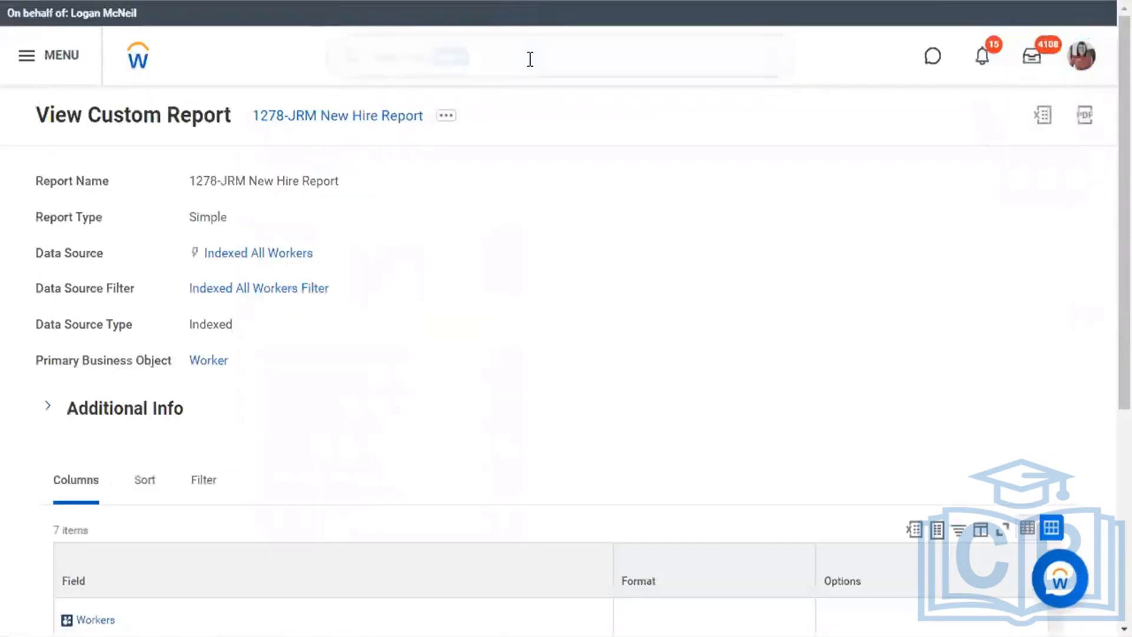
{"action": "left_click", "coordinate": [529, 58]}
- Search 'main time profile' and open the Maintain Time Profiles task
{"action": "type", "text": "ma"}
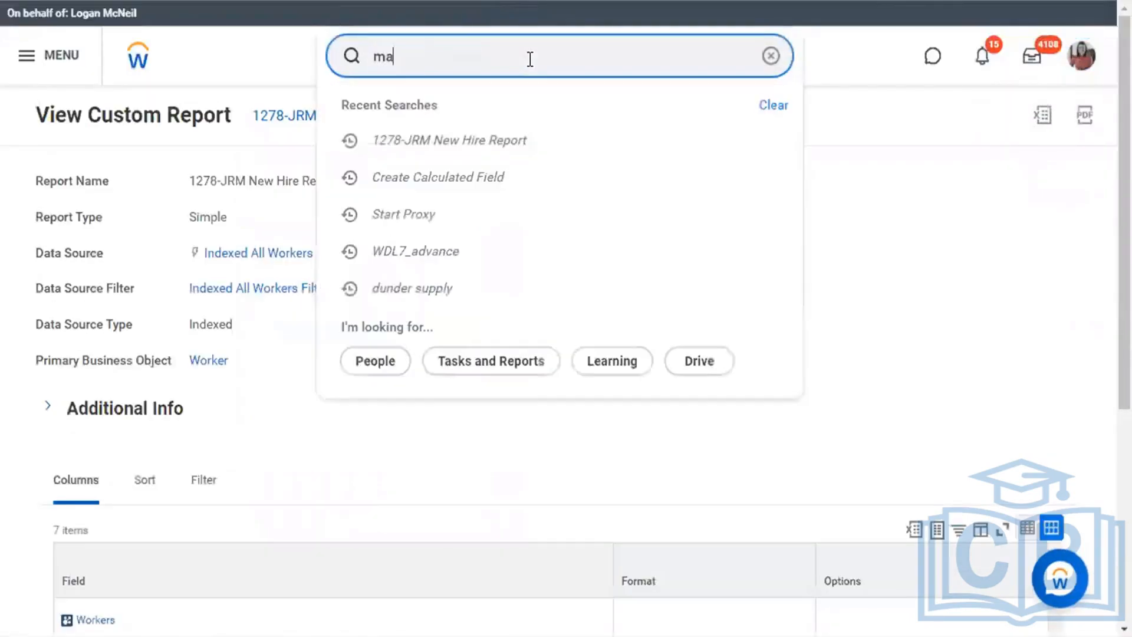
{"action": "type", "text": "in ti eprofile"}
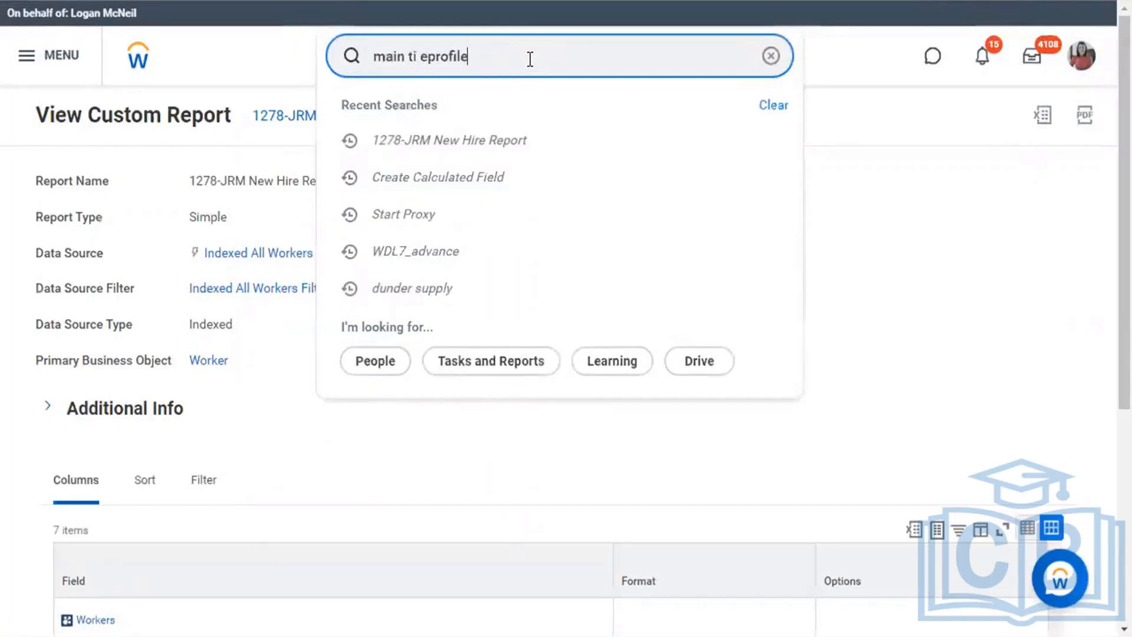
{"action": "triple_click", "coordinate": [489, 57]}
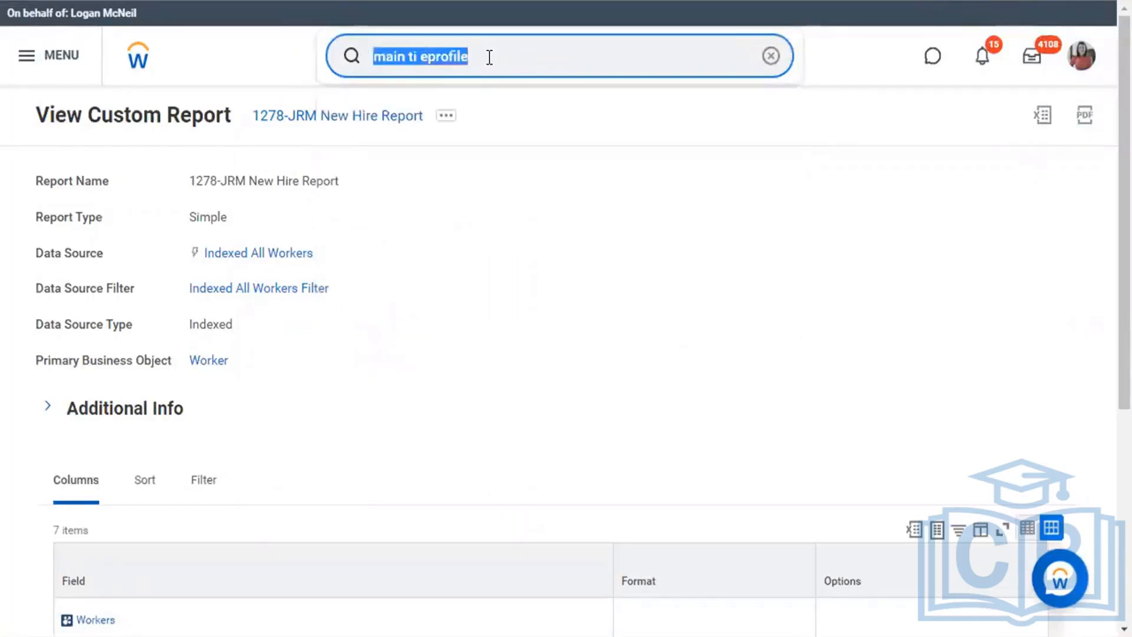
{"action": "type", "text": "main time profi"}
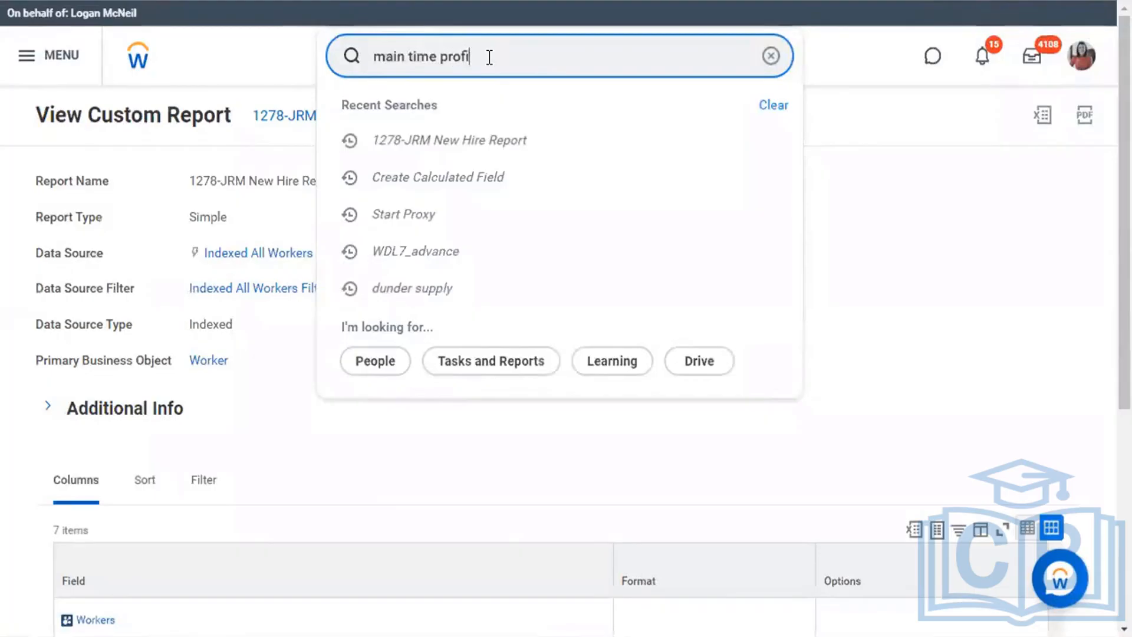
{"action": "type", "text": "le"}
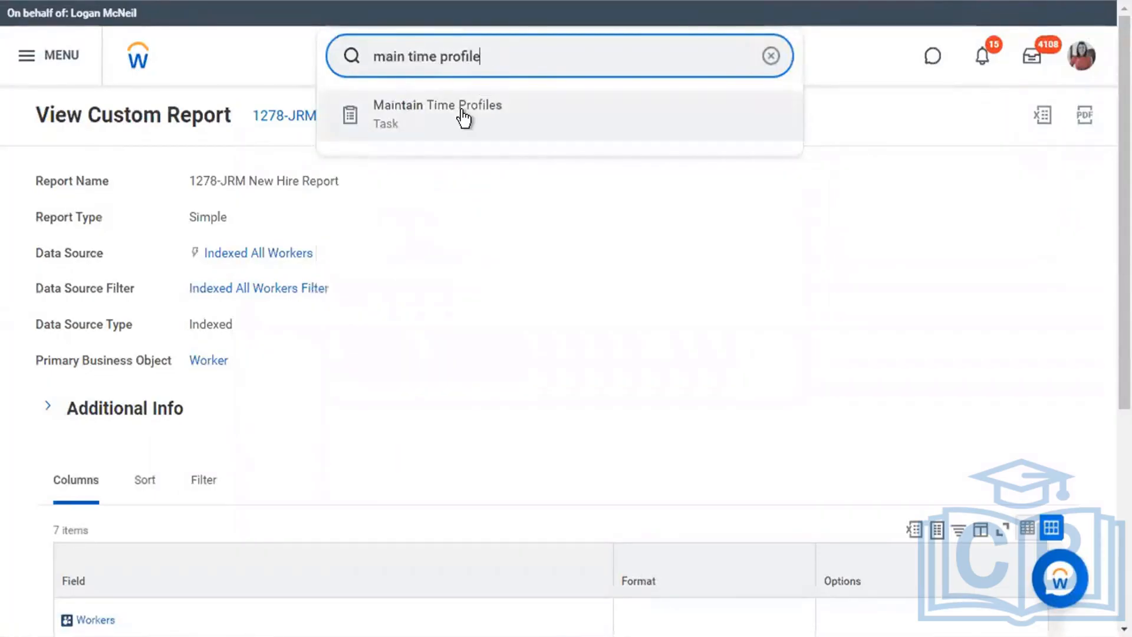
{"action": "left_click", "coordinate": [464, 115]}
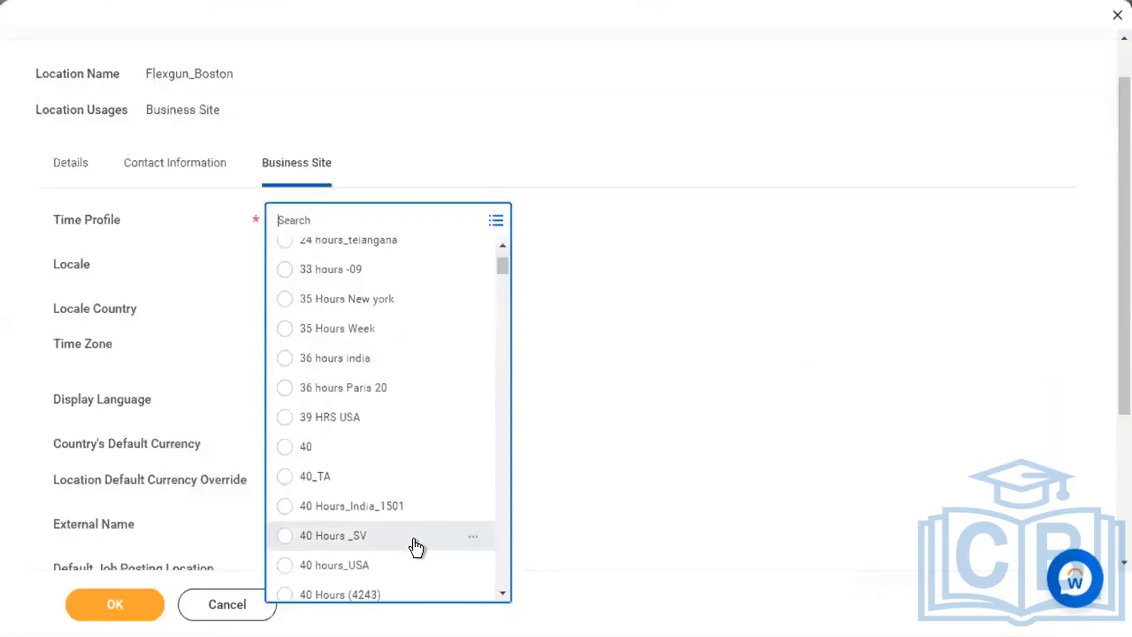
- Filter time profiles by 'standard hour' and preview two Standard Hours - 40 profiles
{"action": "scroll", "coordinate": [413, 539], "scroll_direction": "down", "scroll_amount": 15}
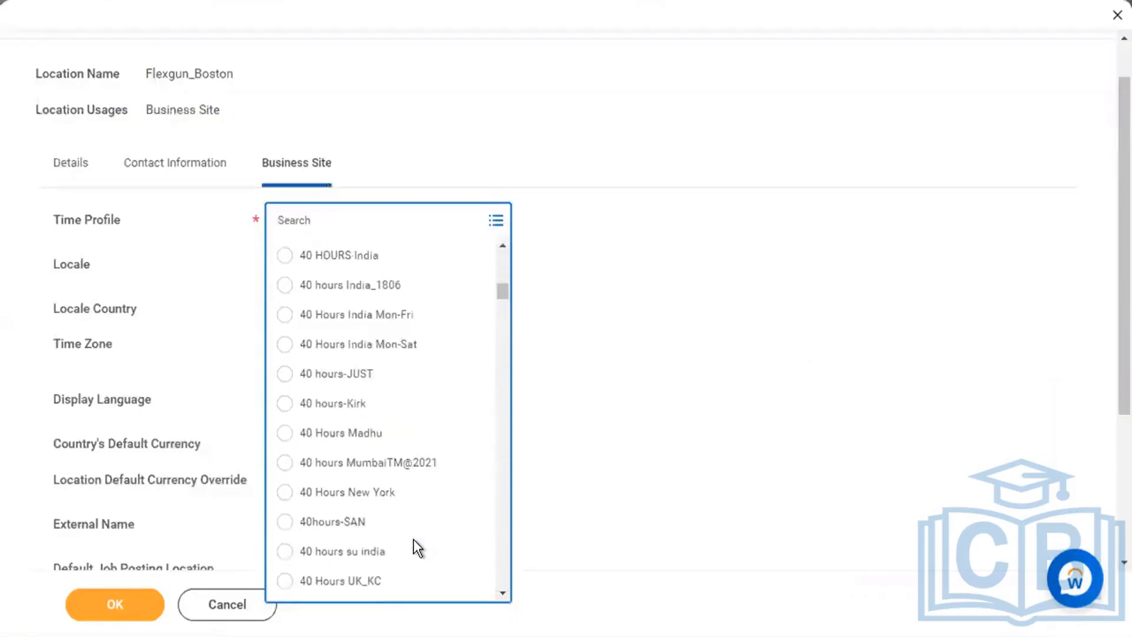
{"action": "scroll", "coordinate": [412, 539], "scroll_direction": "down", "scroll_amount": 5}
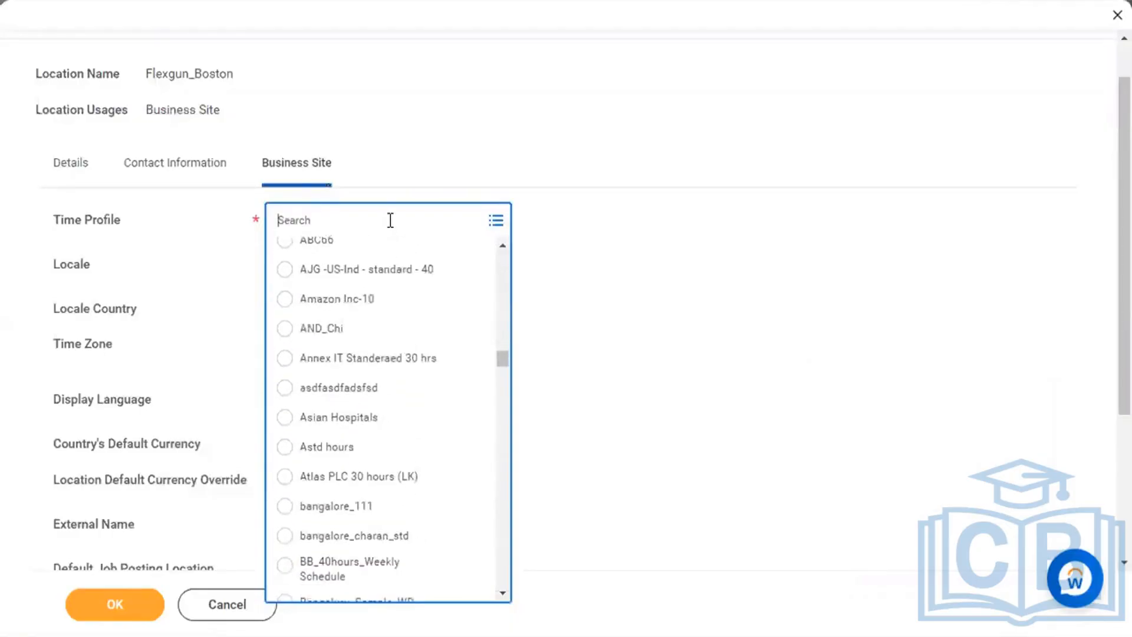
{"action": "type", "text": "standard hour"}
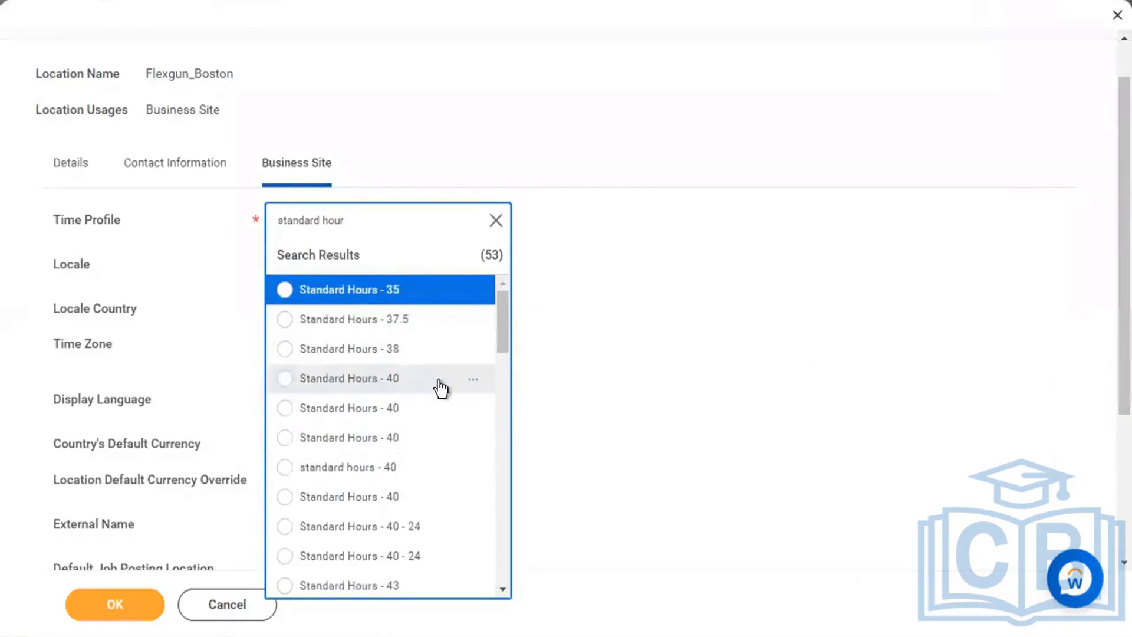
{"action": "left_click", "coordinate": [475, 383]}
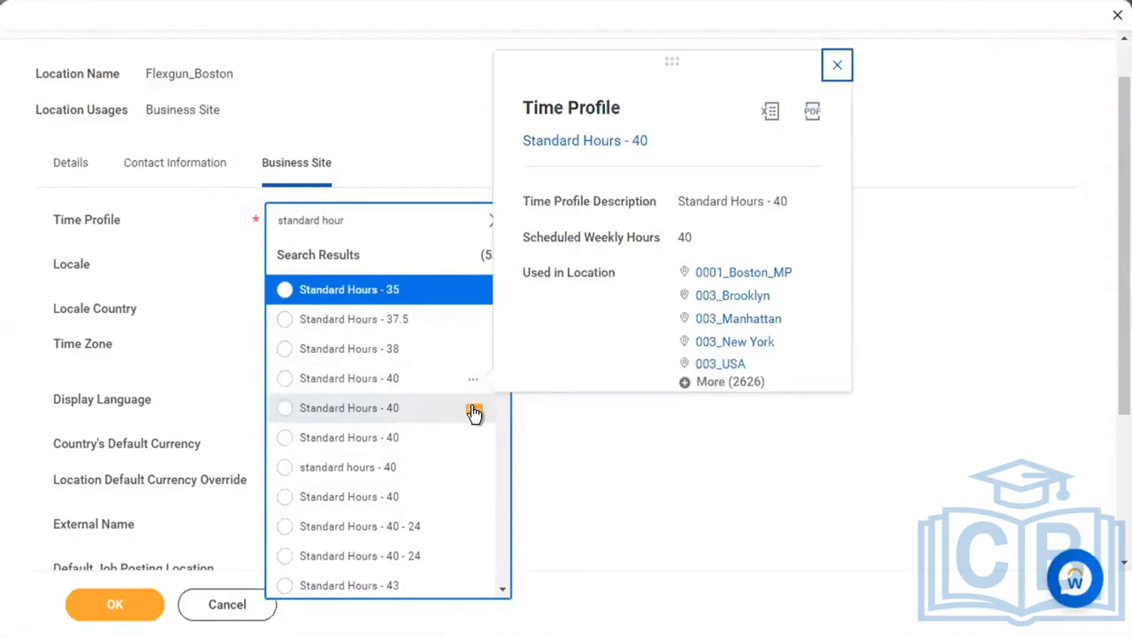
{"action": "left_click", "coordinate": [475, 409]}
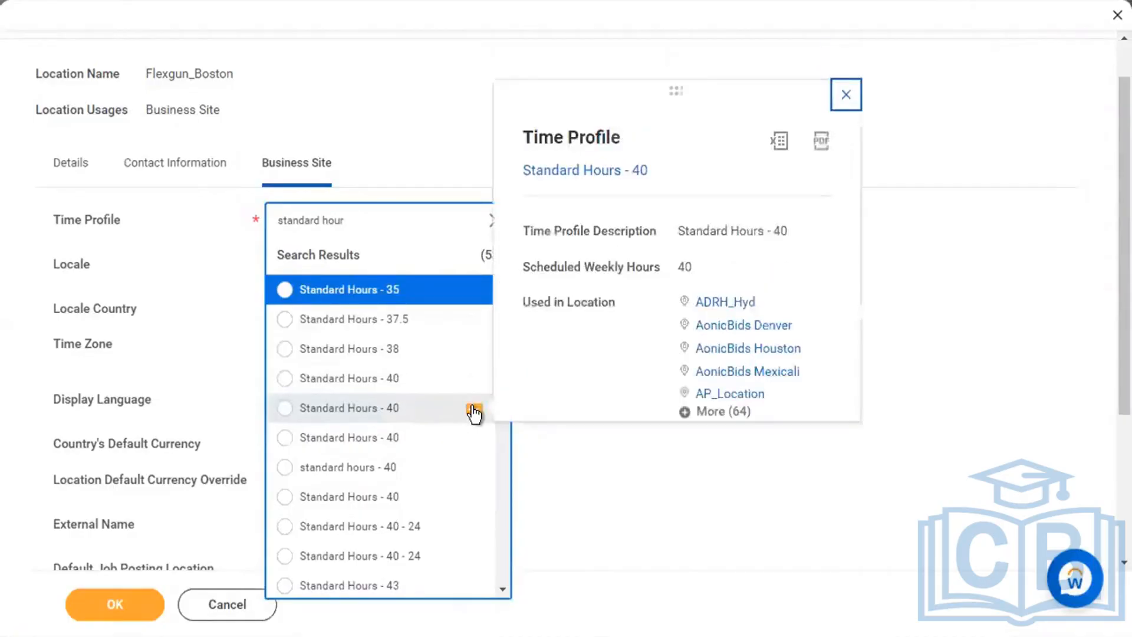
- Add a Flexgun_Standard Hours 40 time profile with 40 scheduled weekly hours and save it
{"action": "left_click", "coordinate": [314, 446]}
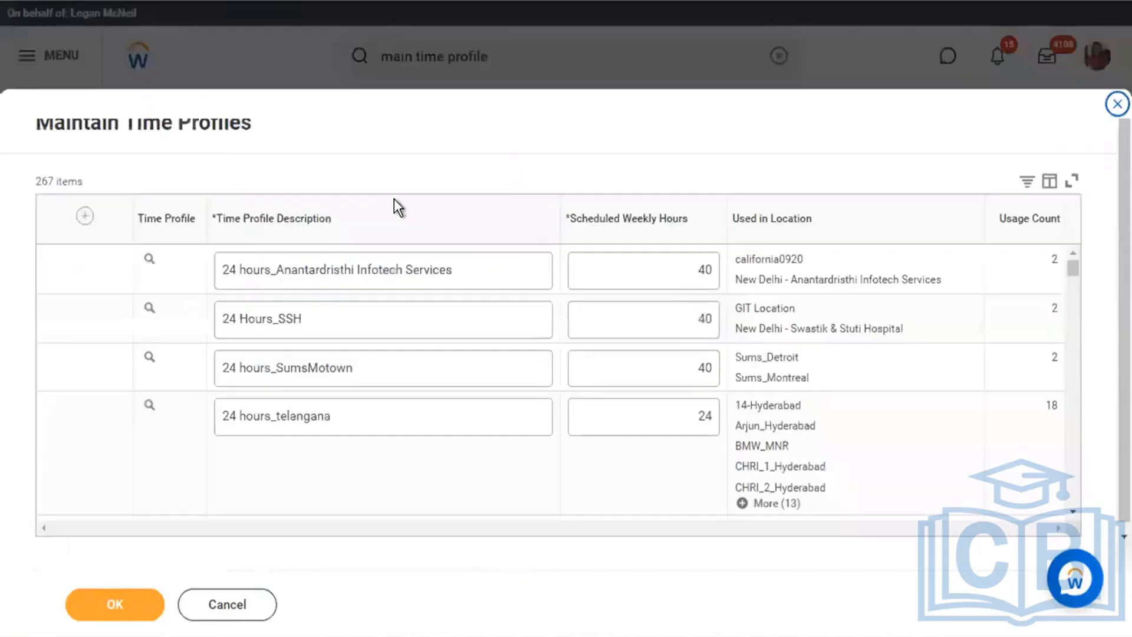
{"action": "left_click", "coordinate": [86, 216]}
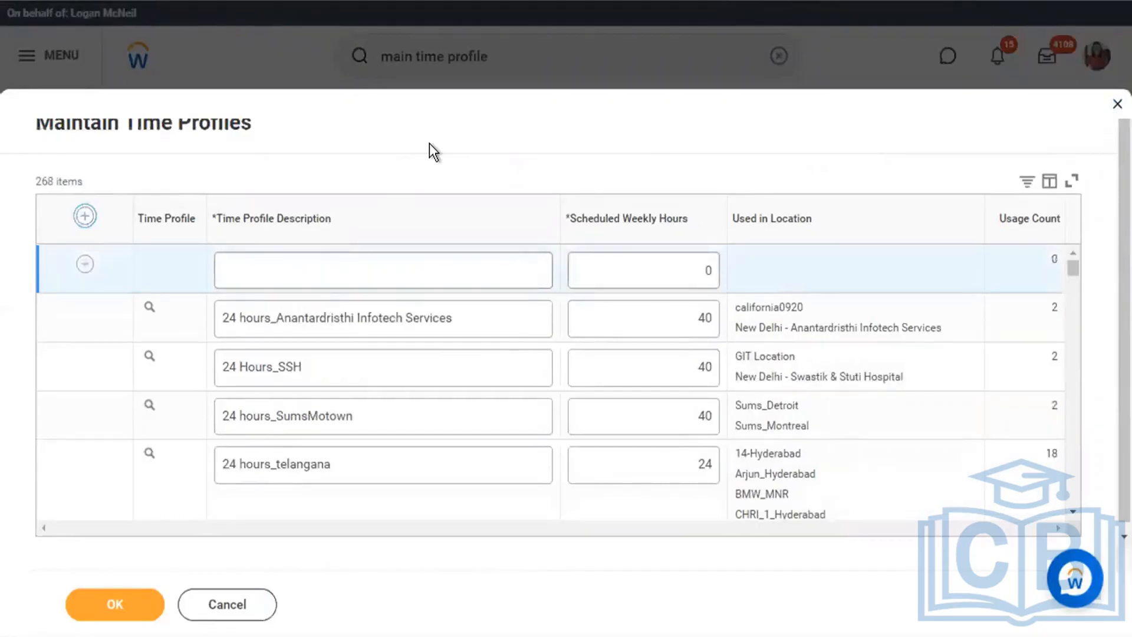
{"action": "left_click", "coordinate": [295, 269]}
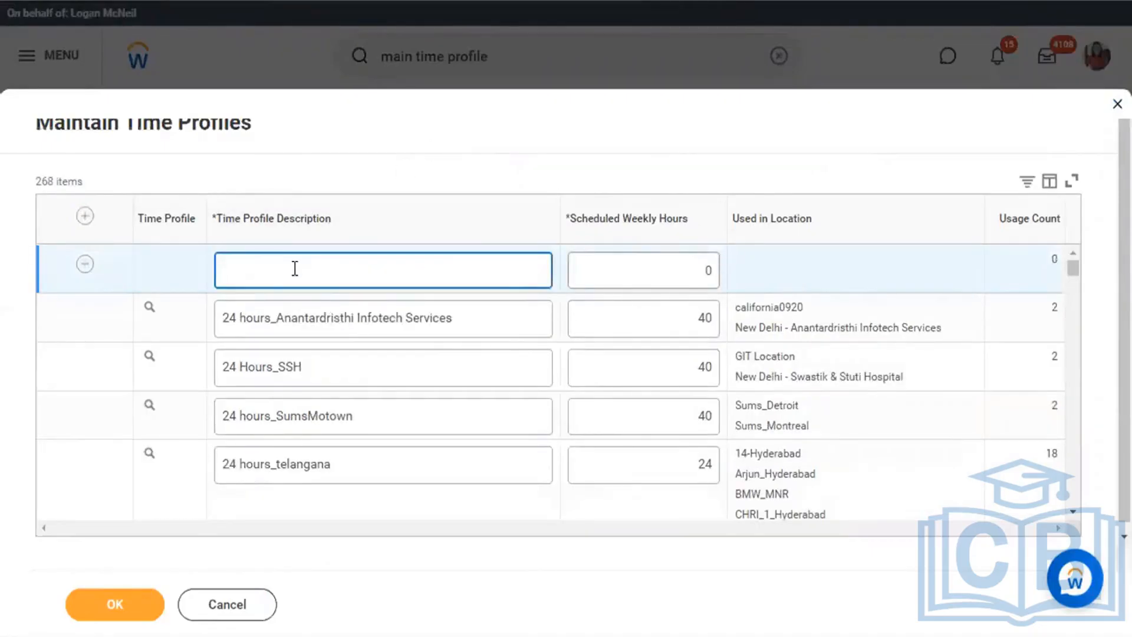
{"action": "type", "text": "Flexgun_Stardard H"}
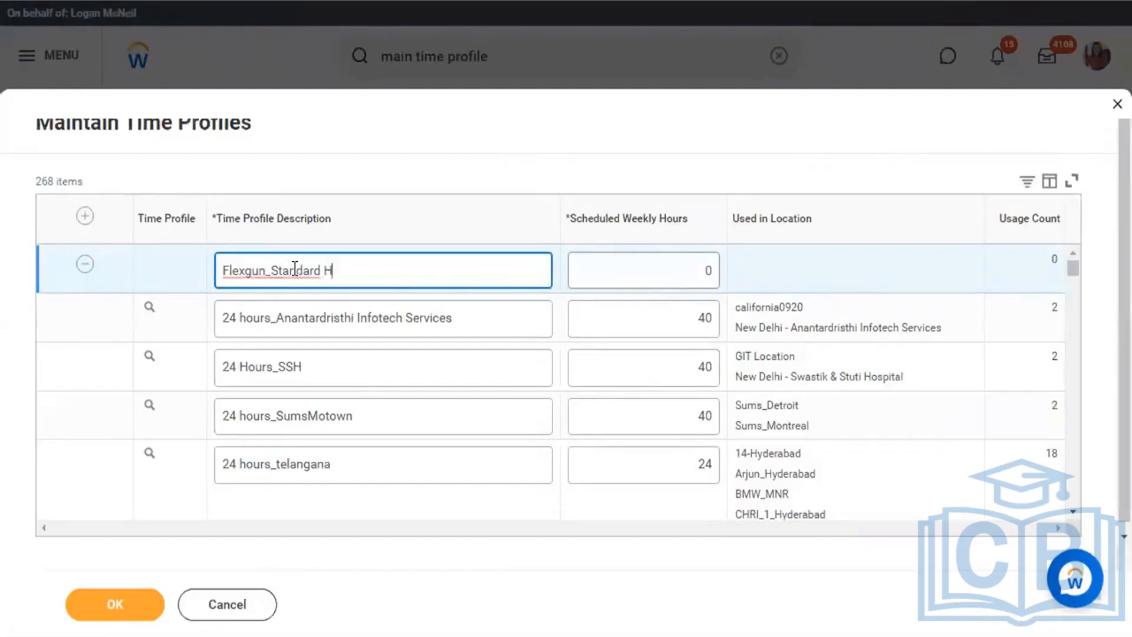
{"action": "type", "text": "ours 40"}
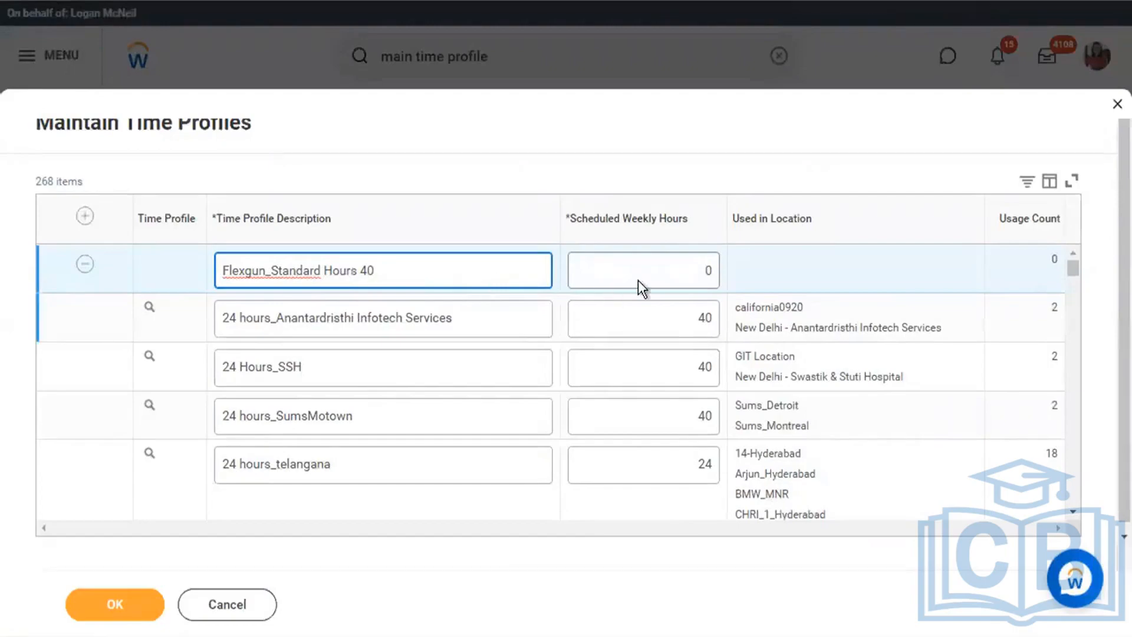
{"action": "left_click", "coordinate": [661, 279]}
{"action": "type", "text": "40"}
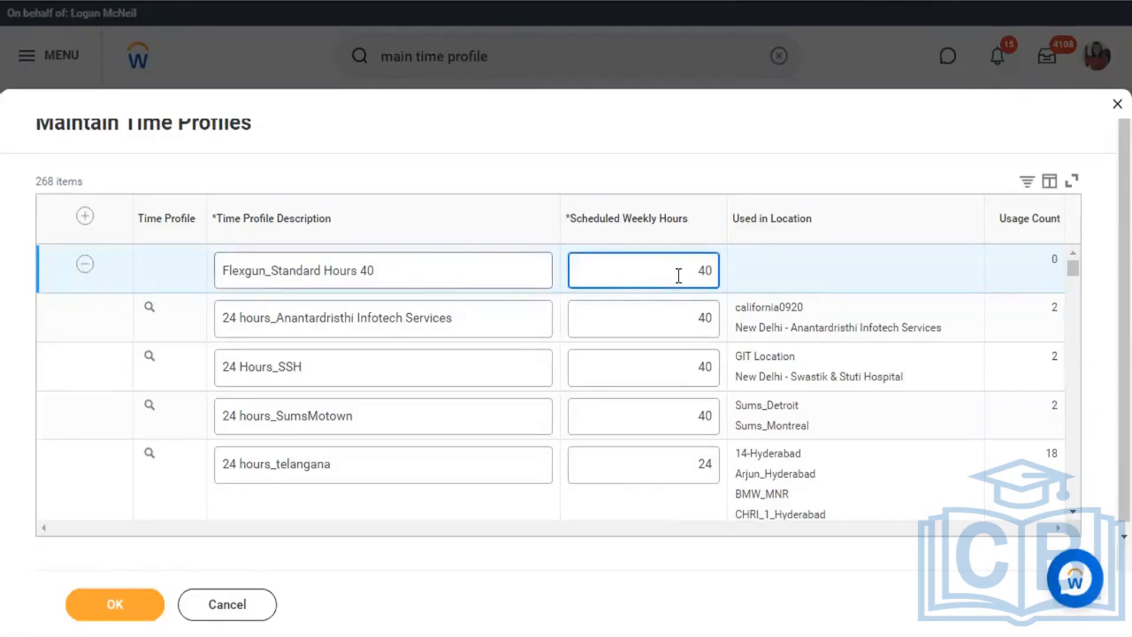
{"action": "left_click", "coordinate": [134, 595]}
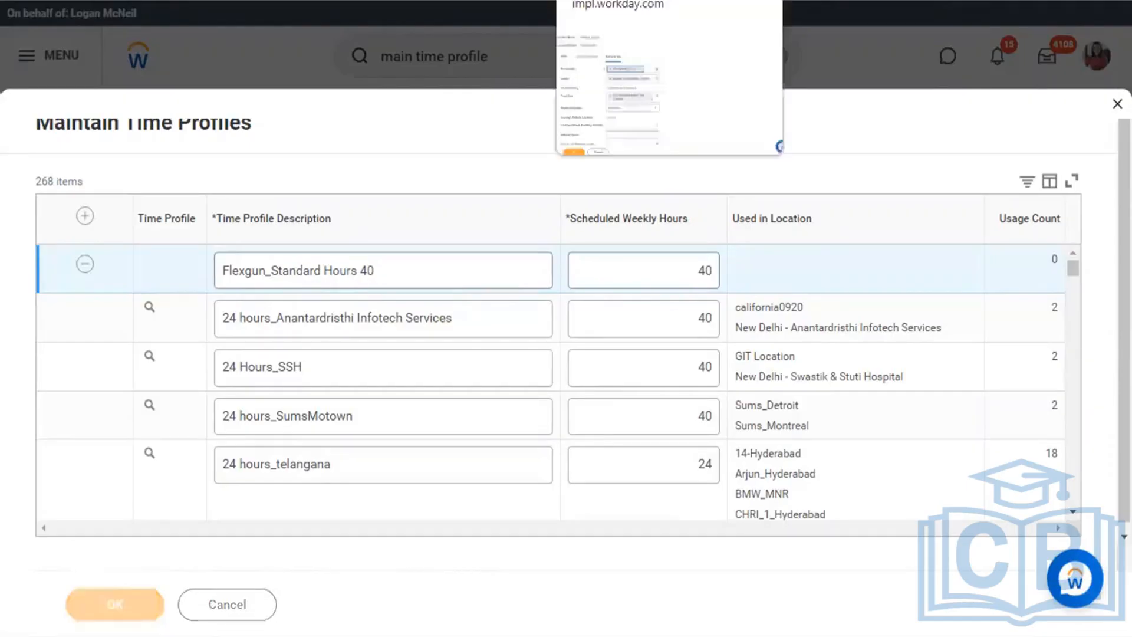
{"action": "left_click", "coordinate": [620, 0]}
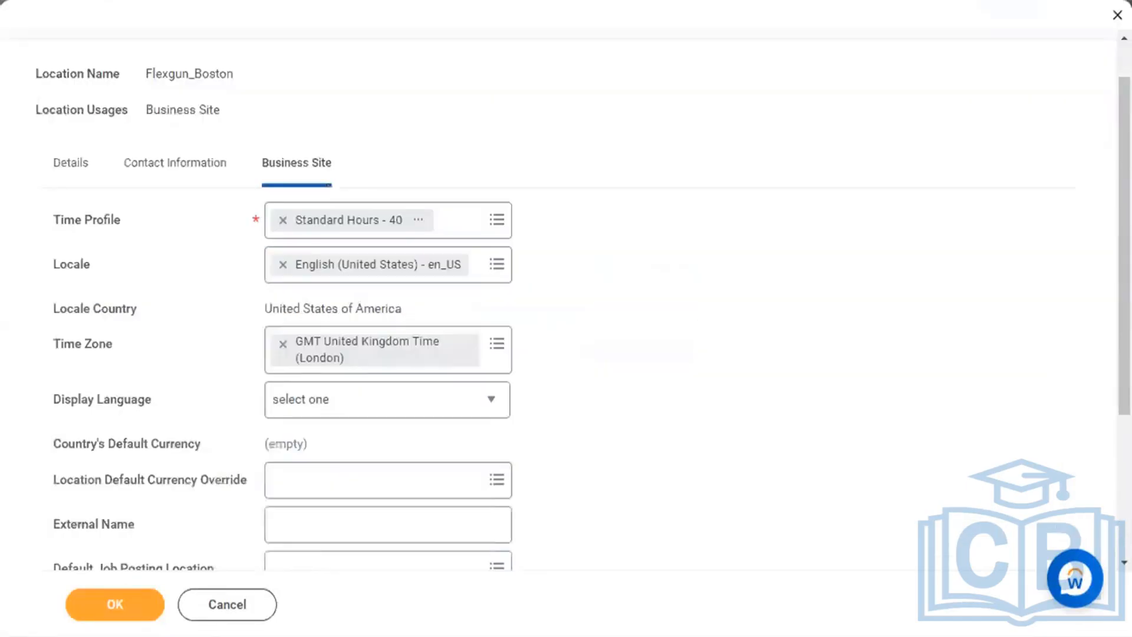
- Replace the Standard Hours - 40 time profile with Flexgun_Standard Hours 40
{"action": "left_click", "coordinate": [283, 220]}
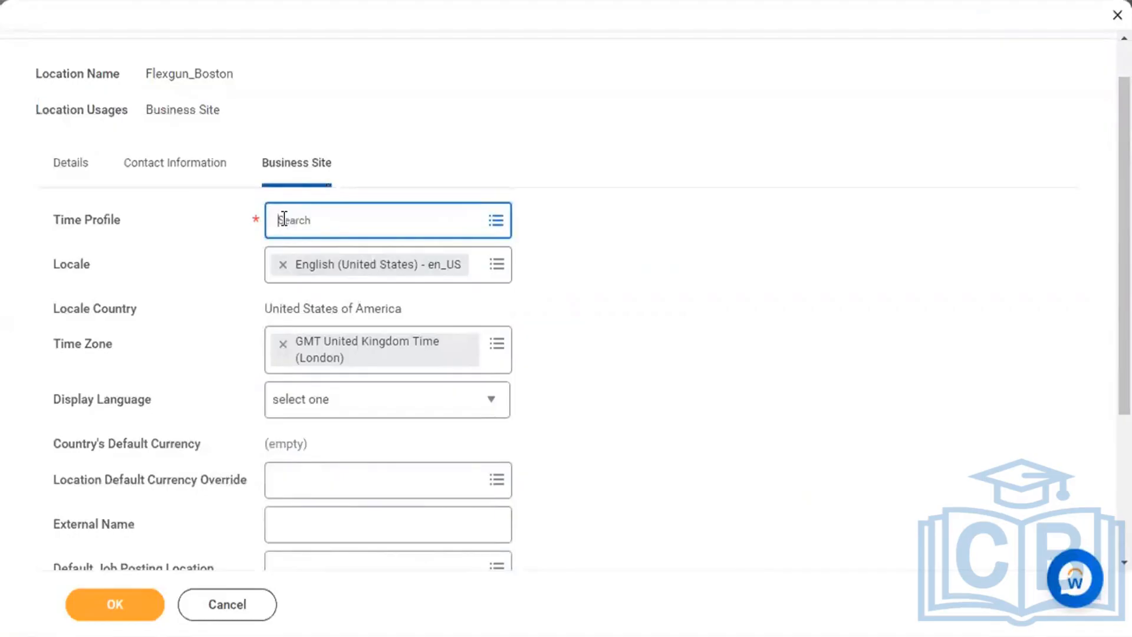
{"action": "type", "text": "flexgun"}
{"action": "key", "text": "Return"}
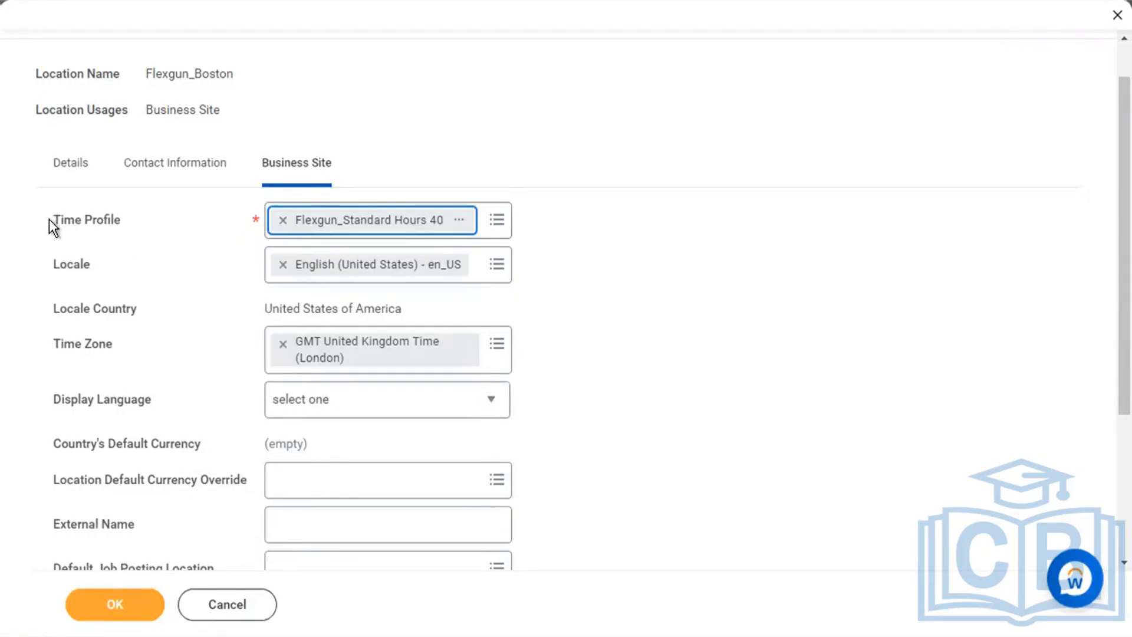
{"action": "left_click_drag", "start_coordinate": [49, 218], "coordinate": [146, 219]}
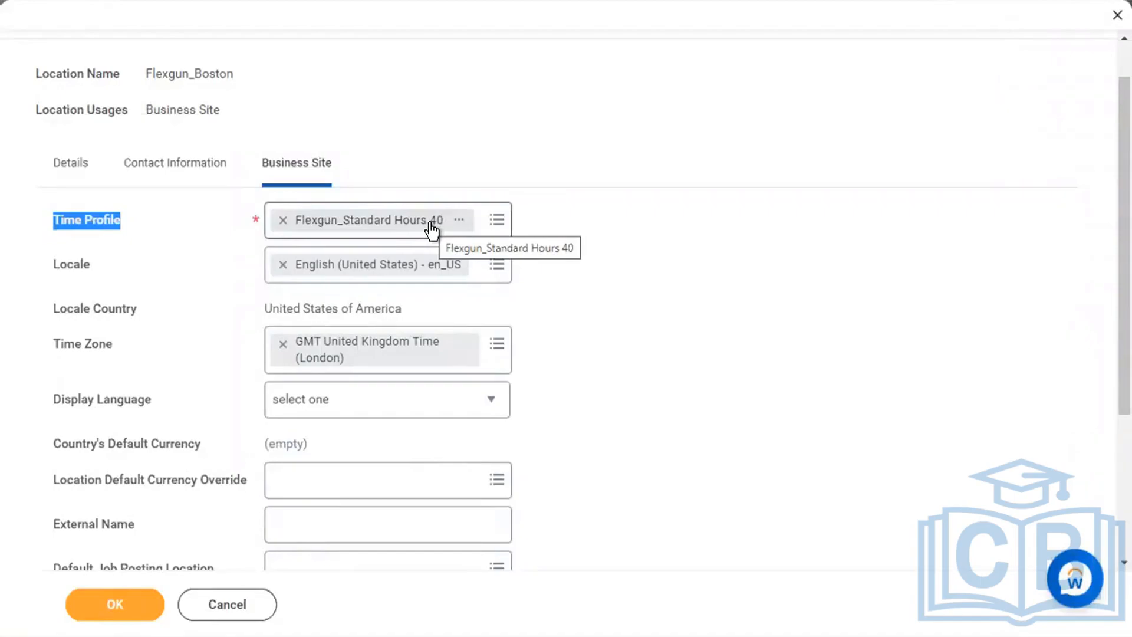
{"action": "left_click", "coordinate": [706, 285]}
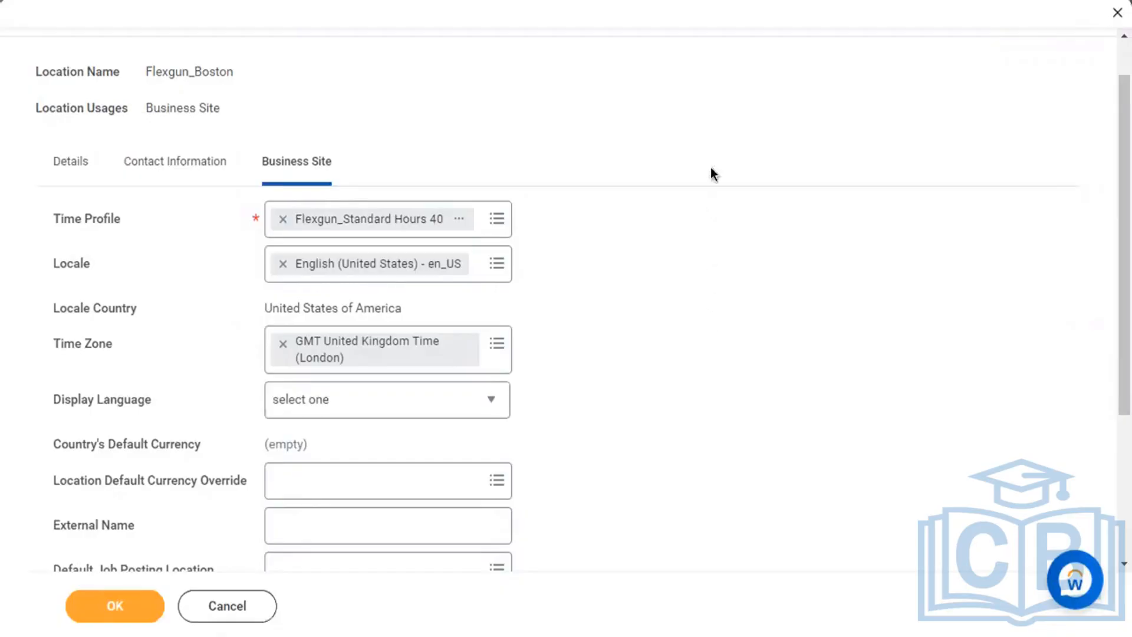
- Change the time zone from GMT London to GMT-08:00 Pacific Time (Los Angeles)
{"action": "double_click", "coordinate": [66, 263]}
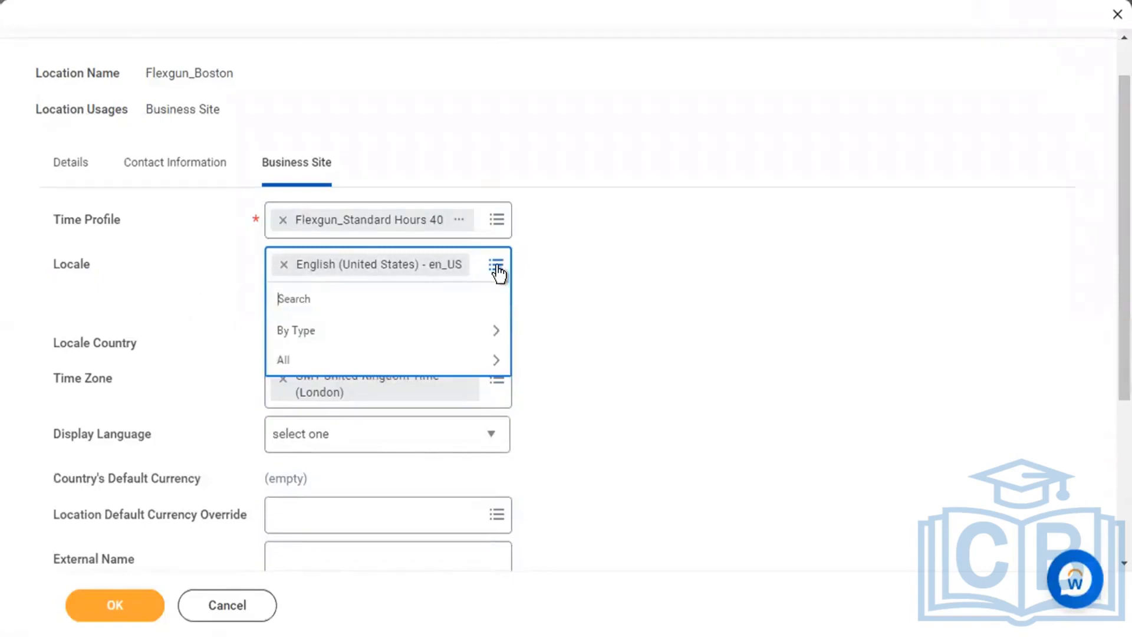
{"action": "left_click", "coordinate": [611, 307]}
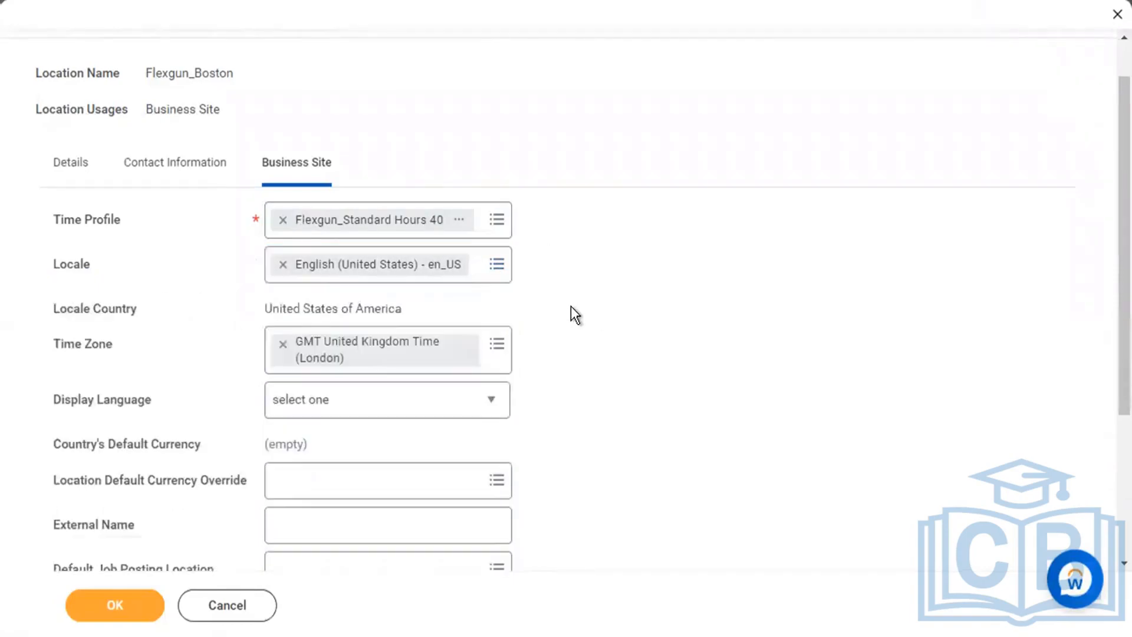
{"action": "left_click", "coordinate": [283, 343]}
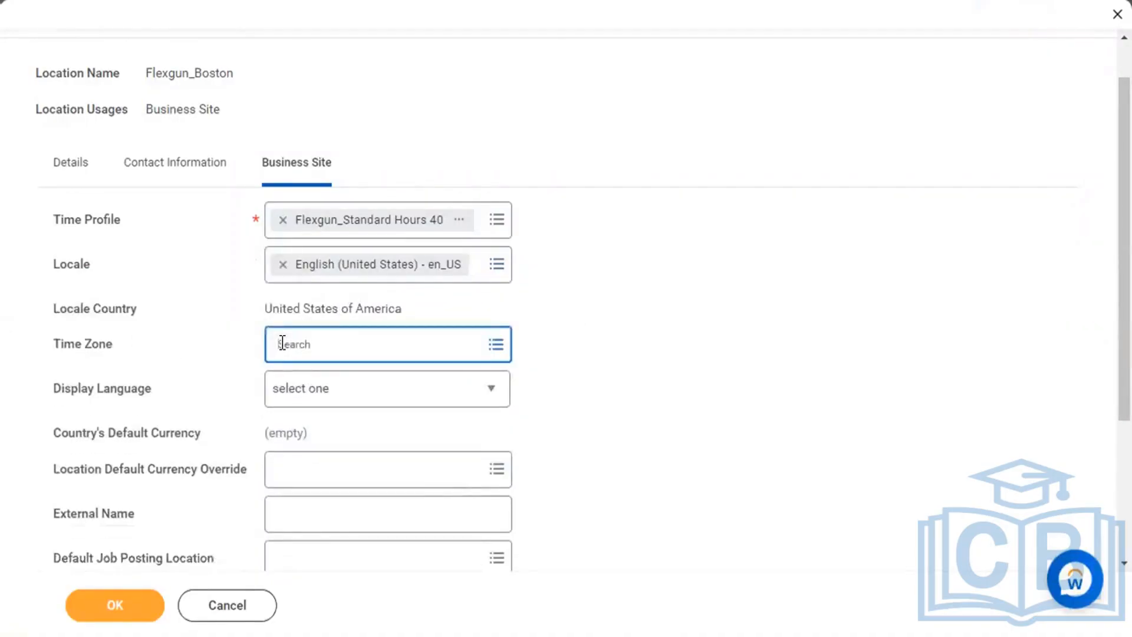
{"action": "type", "text": "pacific"}
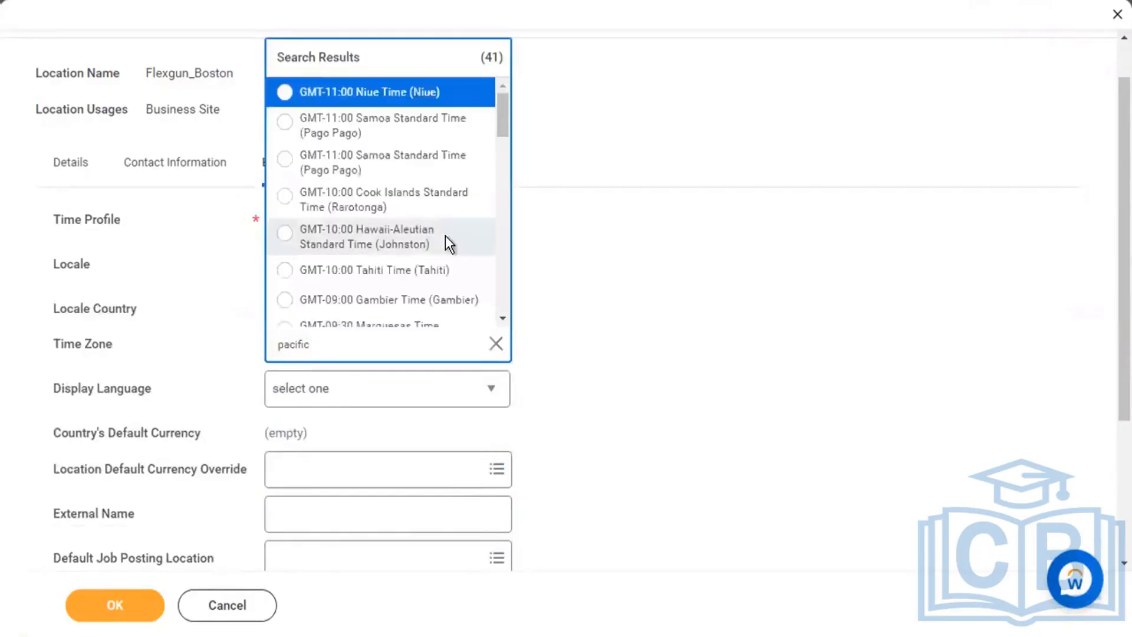
{"action": "scroll", "coordinate": [445, 236], "scroll_direction": "down", "scroll_amount": 10}
{"action": "scroll", "coordinate": [445, 235], "scroll_direction": "up", "scroll_amount": 10}
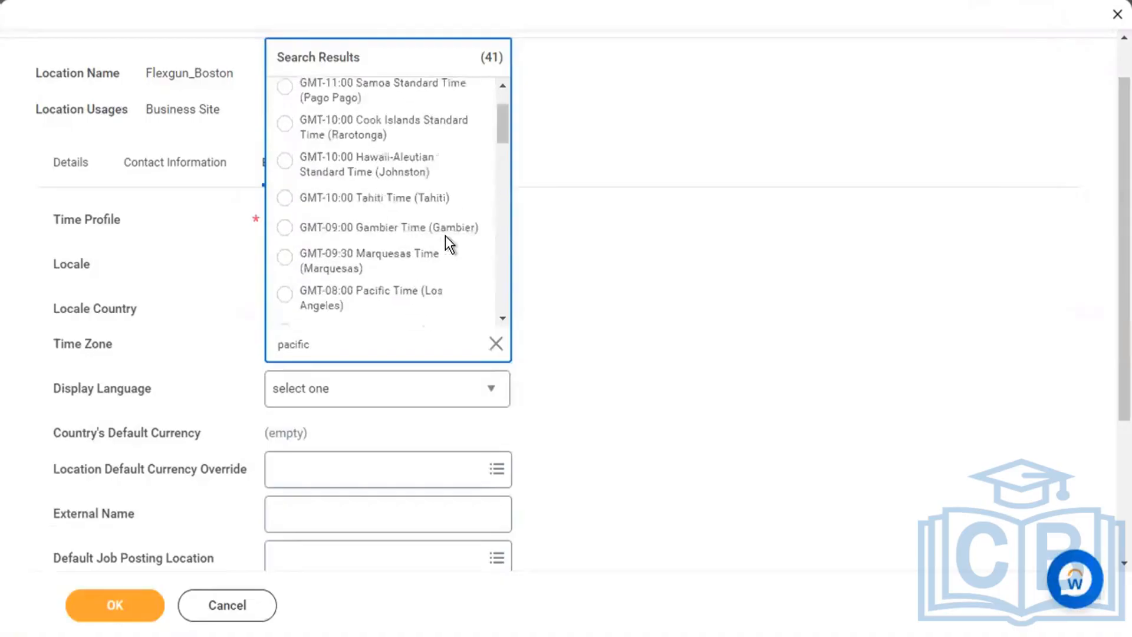
{"action": "scroll", "coordinate": [445, 236], "scroll_direction": "down", "scroll_amount": 10}
{"action": "scroll", "coordinate": [445, 235], "scroll_direction": "up", "scroll_amount": 7}
{"action": "scroll", "coordinate": [447, 213], "scroll_direction": "up", "scroll_amount": 3}
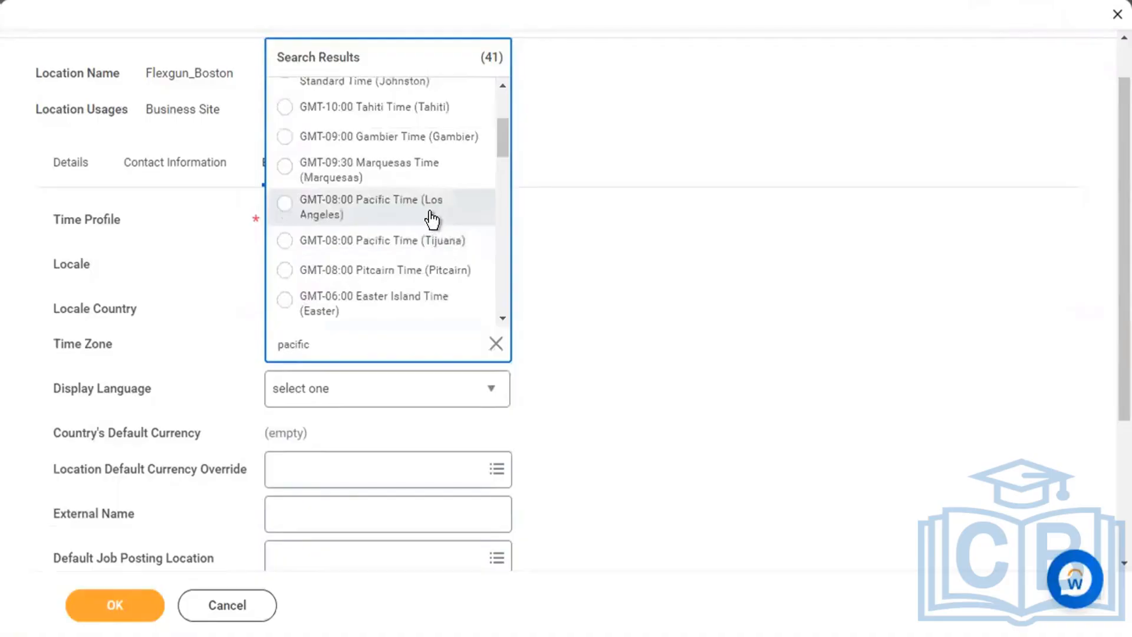
{"action": "left_click", "coordinate": [433, 212]}
- Set the display language to English and the currency override to USD
{"action": "scroll", "coordinate": [596, 348], "scroll_direction": "down", "scroll_amount": 1}
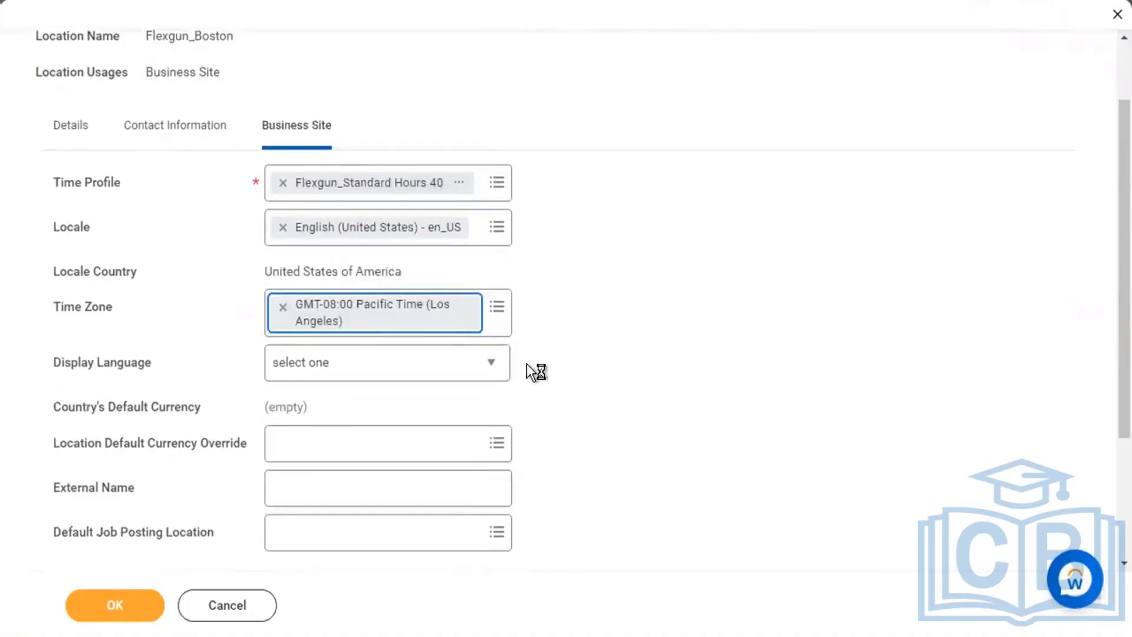
{"action": "left_click", "coordinate": [490, 372]}
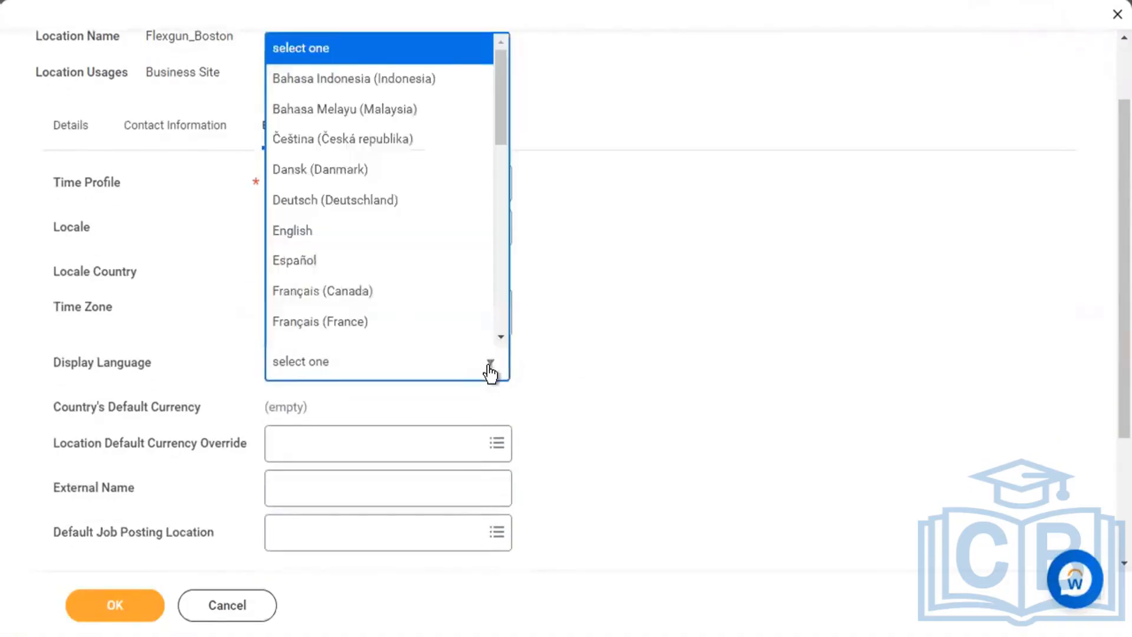
{"action": "left_click", "coordinate": [407, 244]}
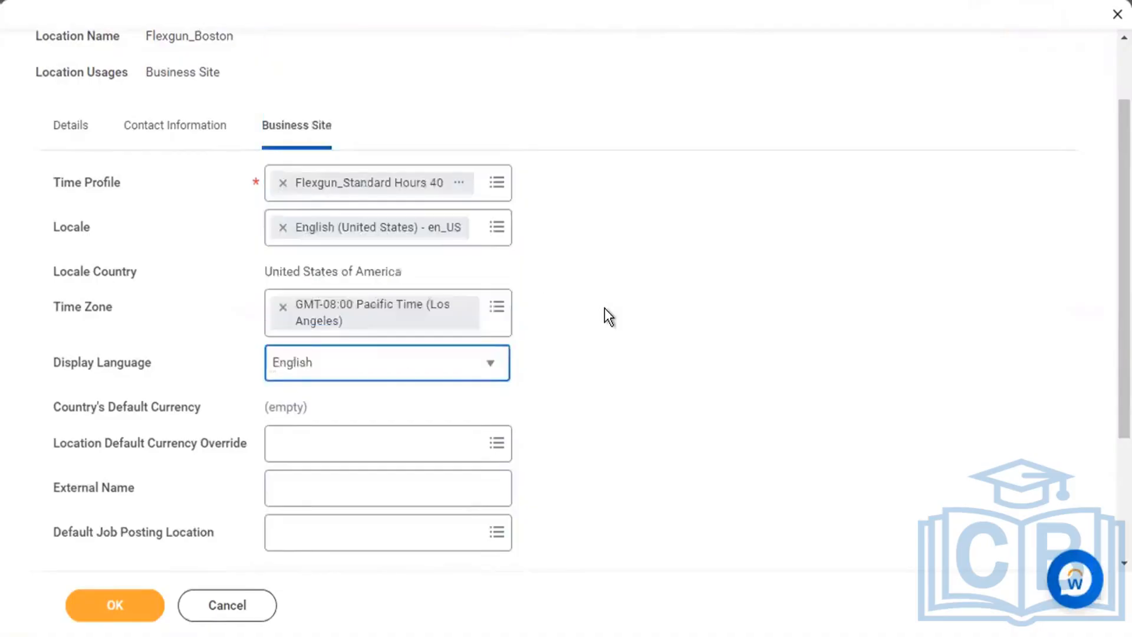
{"action": "scroll", "coordinate": [604, 308], "scroll_direction": "down", "scroll_amount": 3}
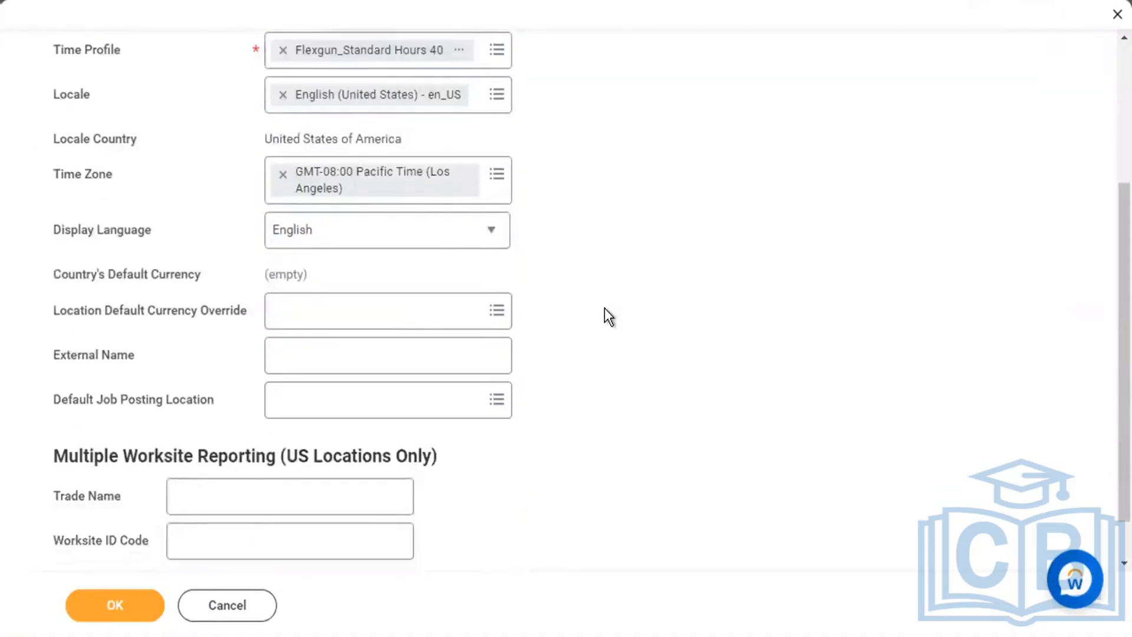
{"action": "left_click", "coordinate": [432, 308]}
{"action": "type", "text": "usd"}
{"action": "key", "text": "Return"}
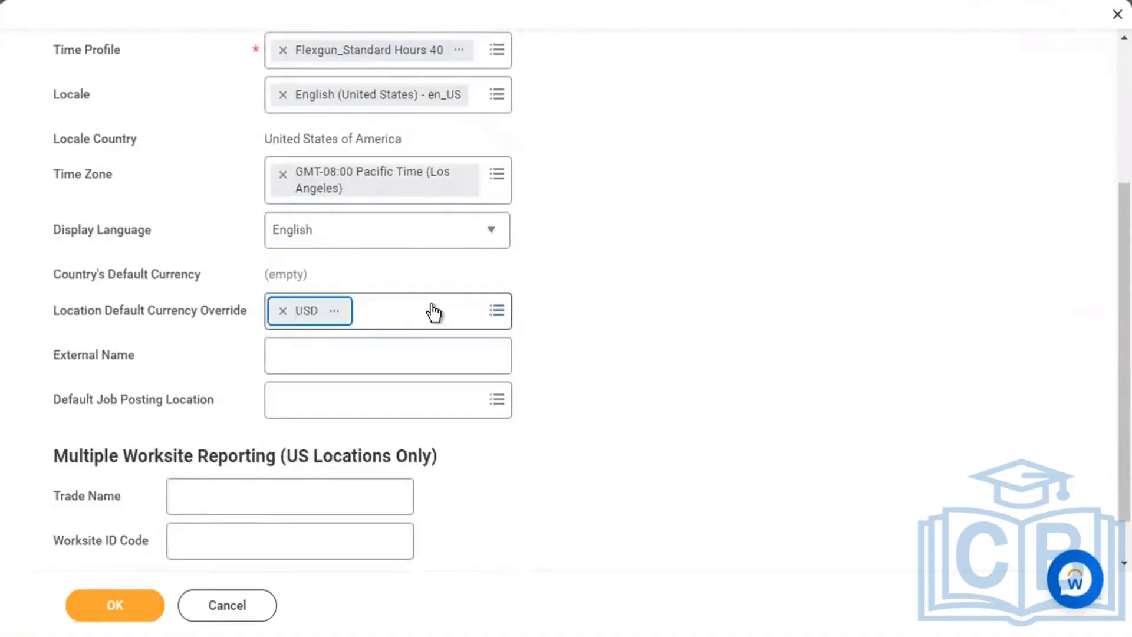
{"action": "scroll", "coordinate": [641, 376], "scroll_direction": "up", "scroll_amount": 3}
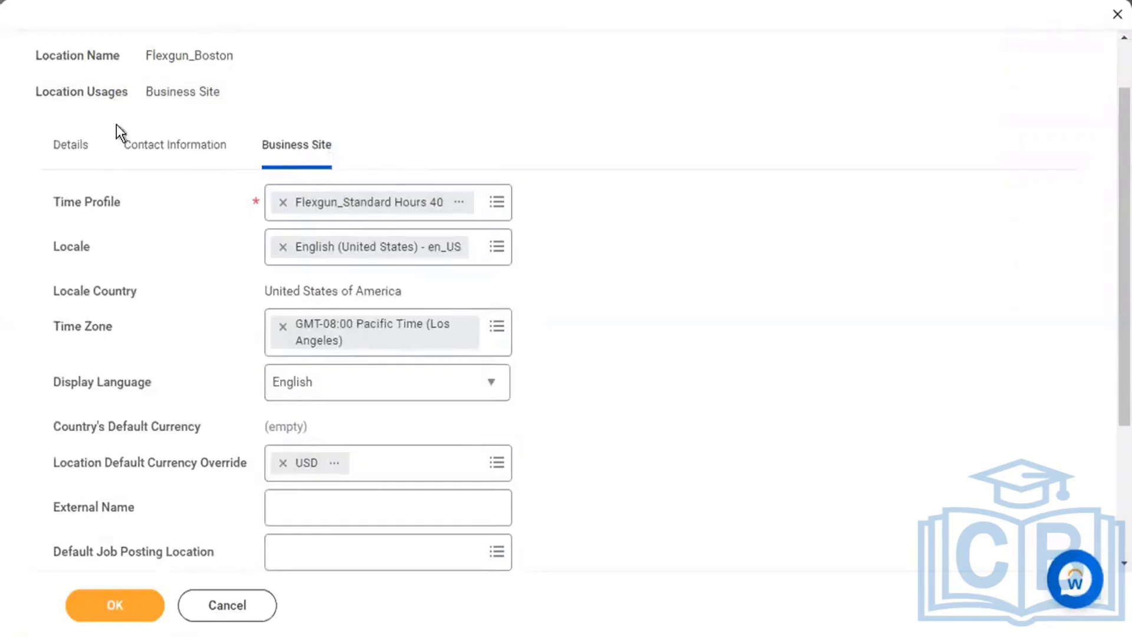
- Submit Flexgun_Boston and read the error saying a business site location needs an address
{"action": "left_click", "coordinate": [74, 146]}
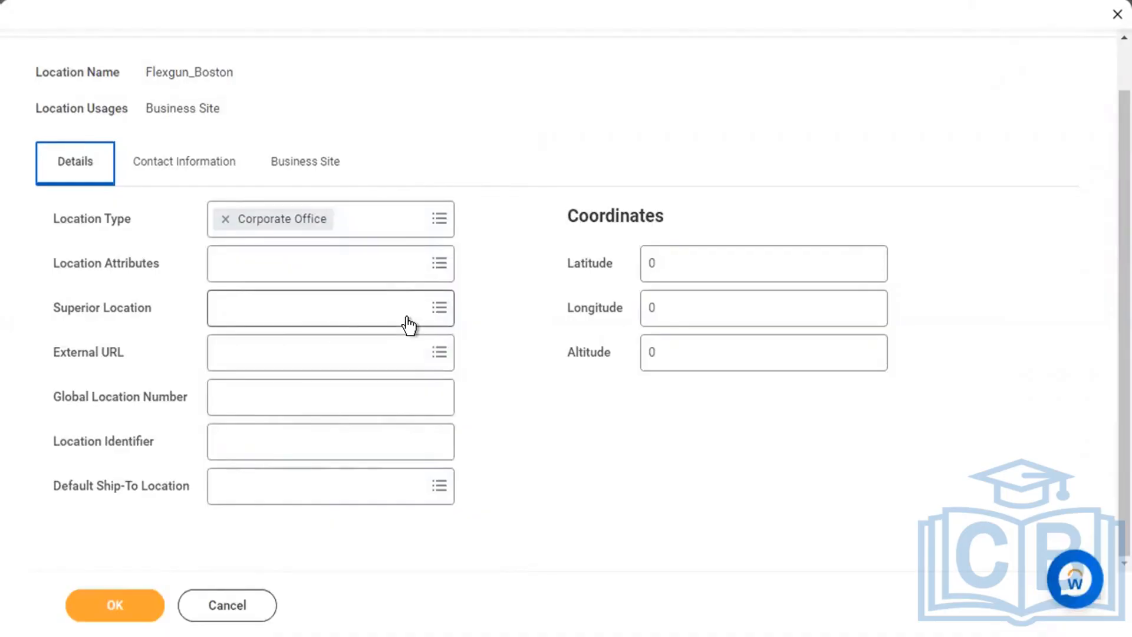
{"action": "left_click", "coordinate": [201, 165]}
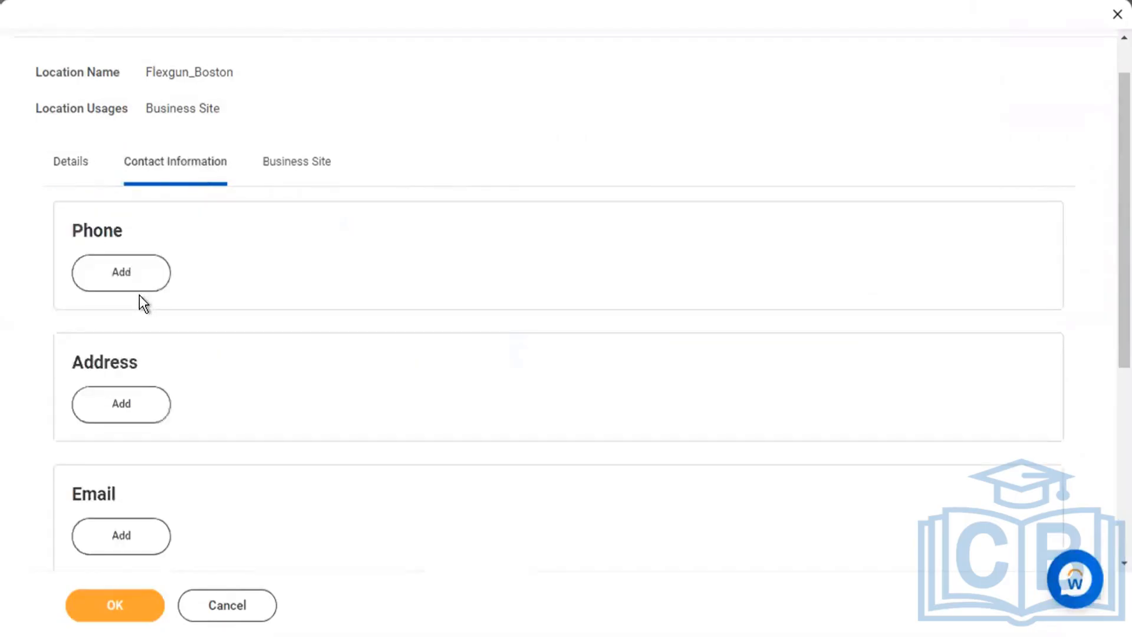
{"action": "left_click", "coordinate": [119, 605]}
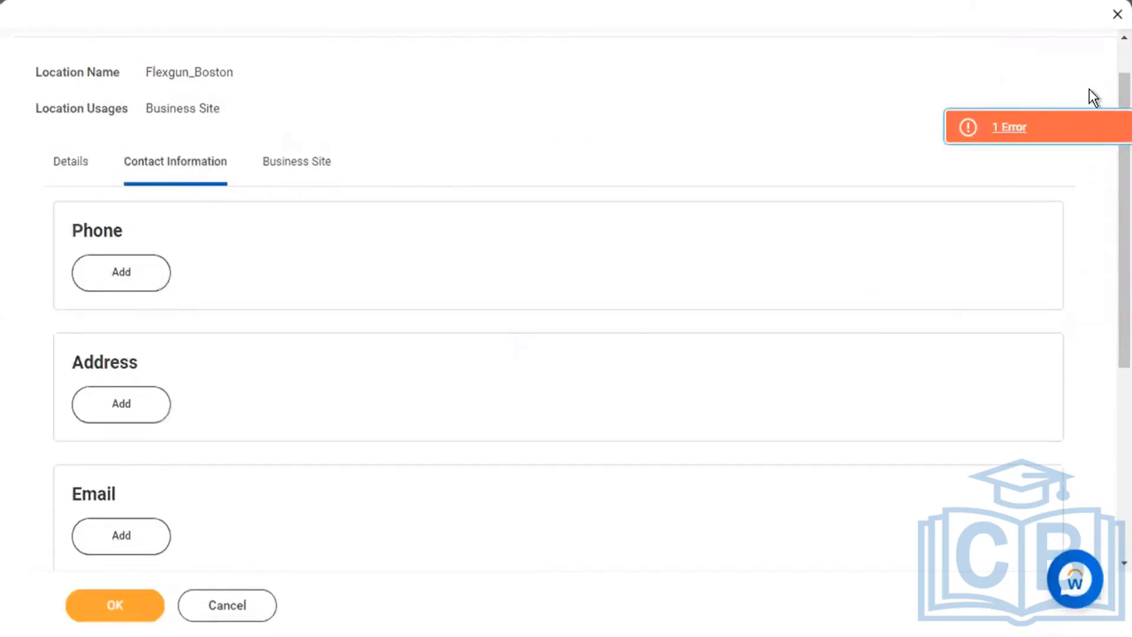
{"action": "left_click", "coordinate": [1042, 125]}
{"action": "left_click_drag", "start_coordinate": [364, 353], "coordinate": [780, 352]}
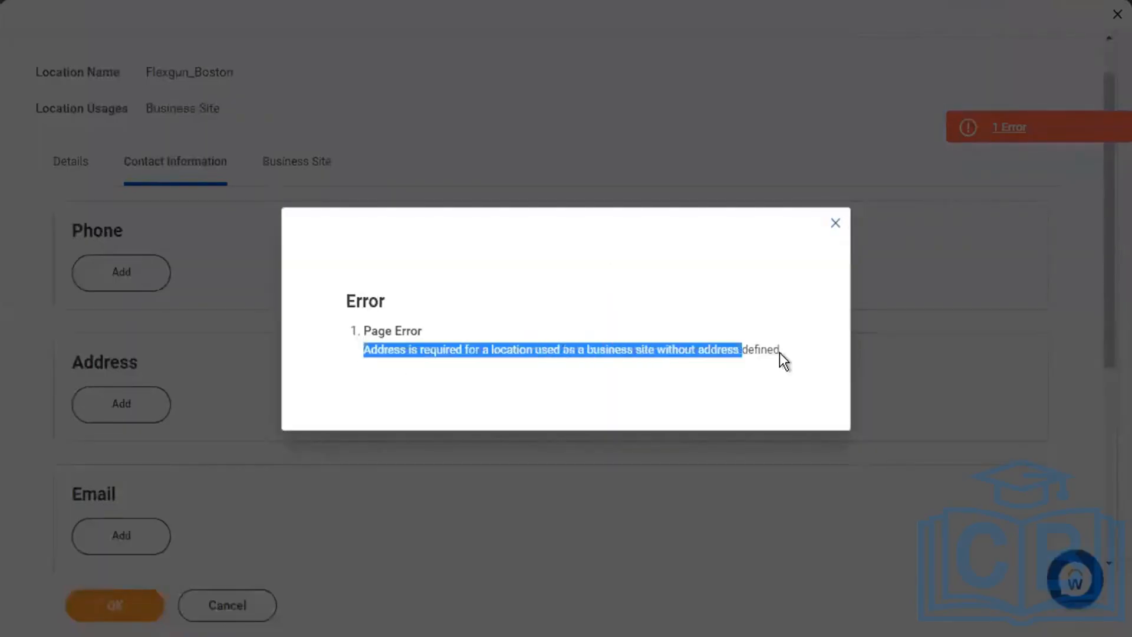
{"action": "left_click", "coordinate": [835, 230]}
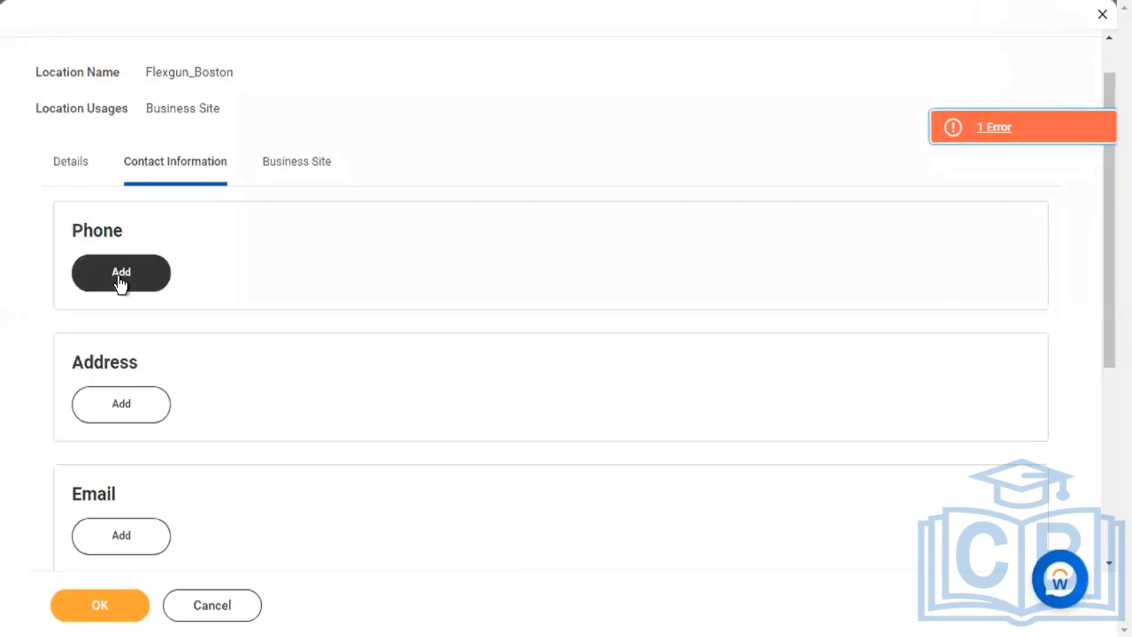
{"action": "left_click", "coordinate": [155, 416]}
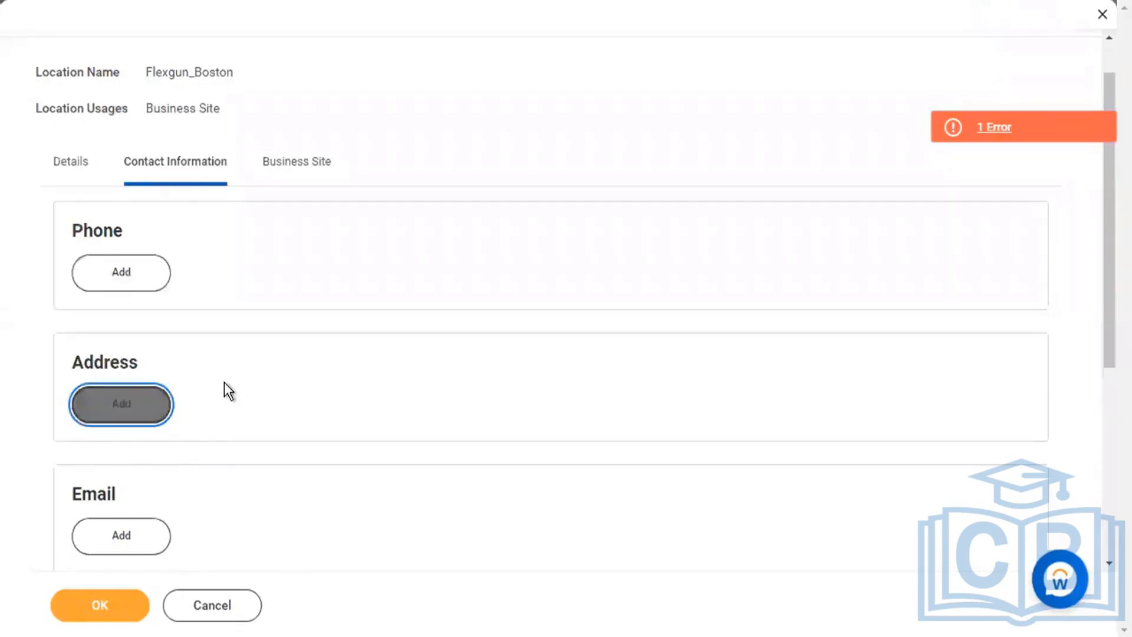
{"action": "scroll", "coordinate": [458, 353], "scroll_direction": "down", "scroll_amount": 1}
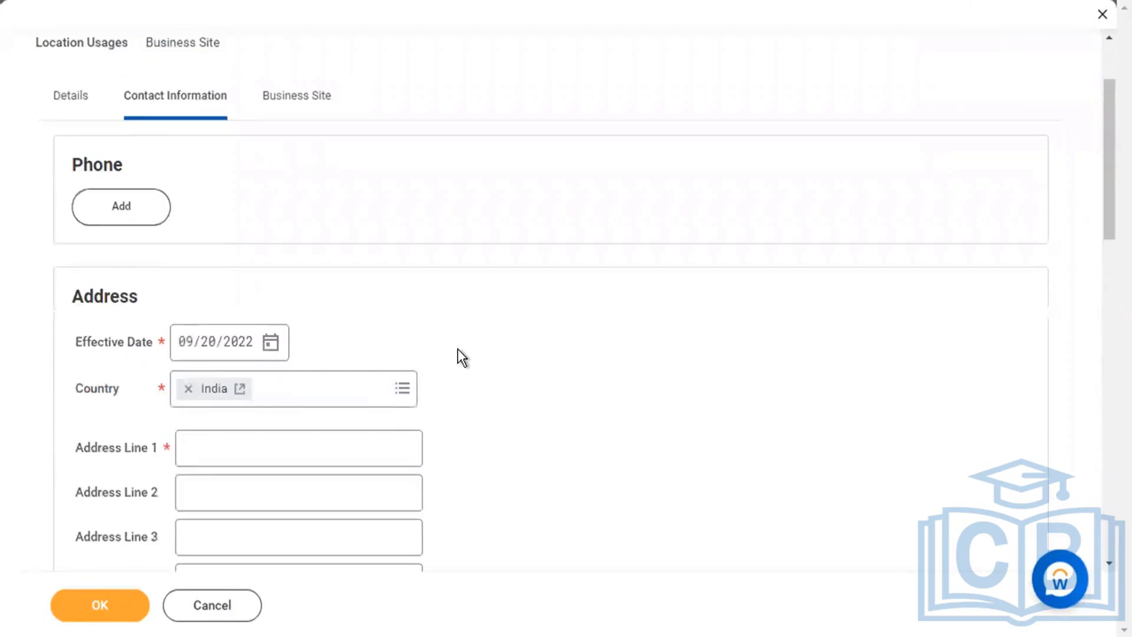
{"action": "scroll", "coordinate": [457, 354], "scroll_direction": "down", "scroll_amount": 1}
{"action": "left_click", "coordinate": [318, 384]}
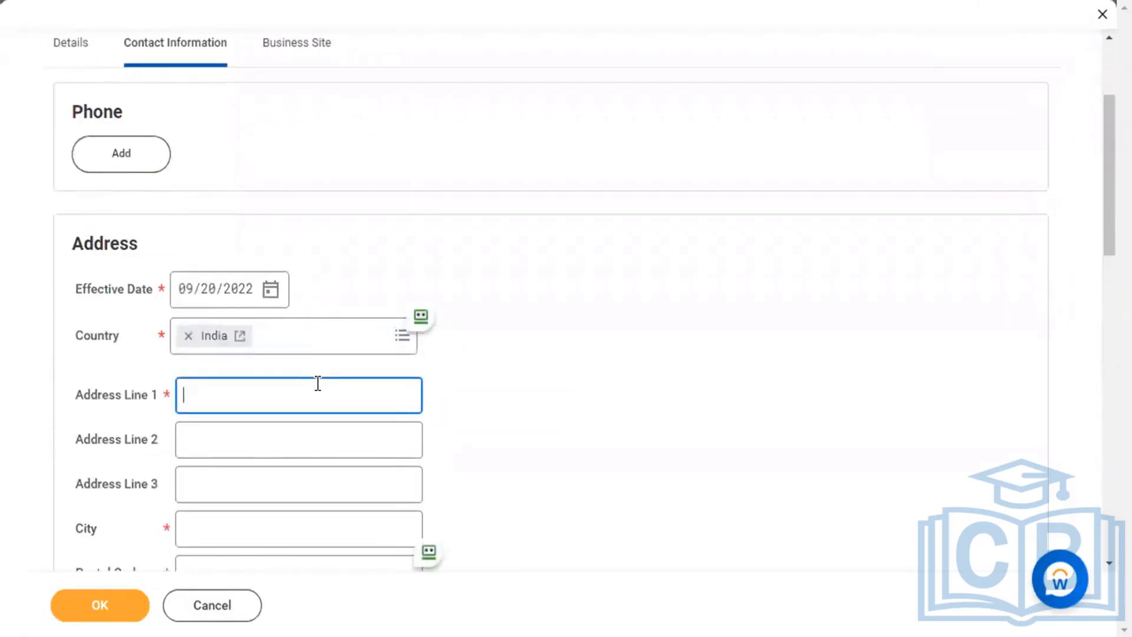
{"action": "type", "text": "856"}
{"action": "type", "text": " Rose"}
{"action": "key", "text": "BackSpace"}
{"action": "key", "text": "BackSpace"}
{"action": "key", "text": "BackSpace"}
{"action": "key", "text": "BackSpace"}
{"action": "type", "text": "Marlboro"}
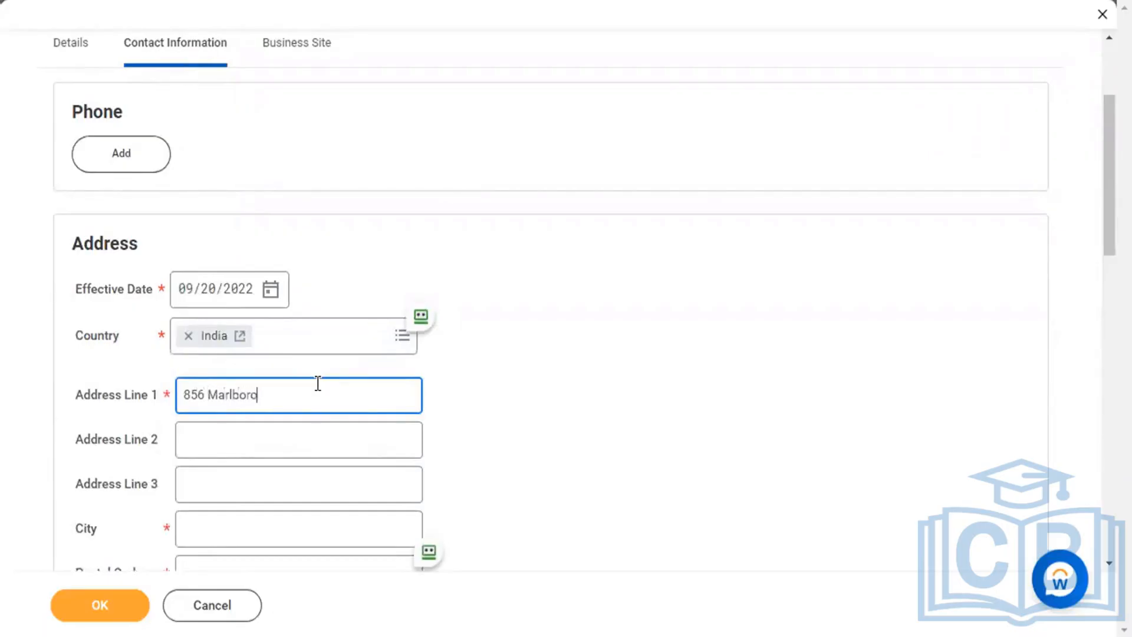
{"action": "type", "text": " Rd"}
- Change the address country from India to United States of America
{"action": "left_click", "coordinate": [187, 335]}
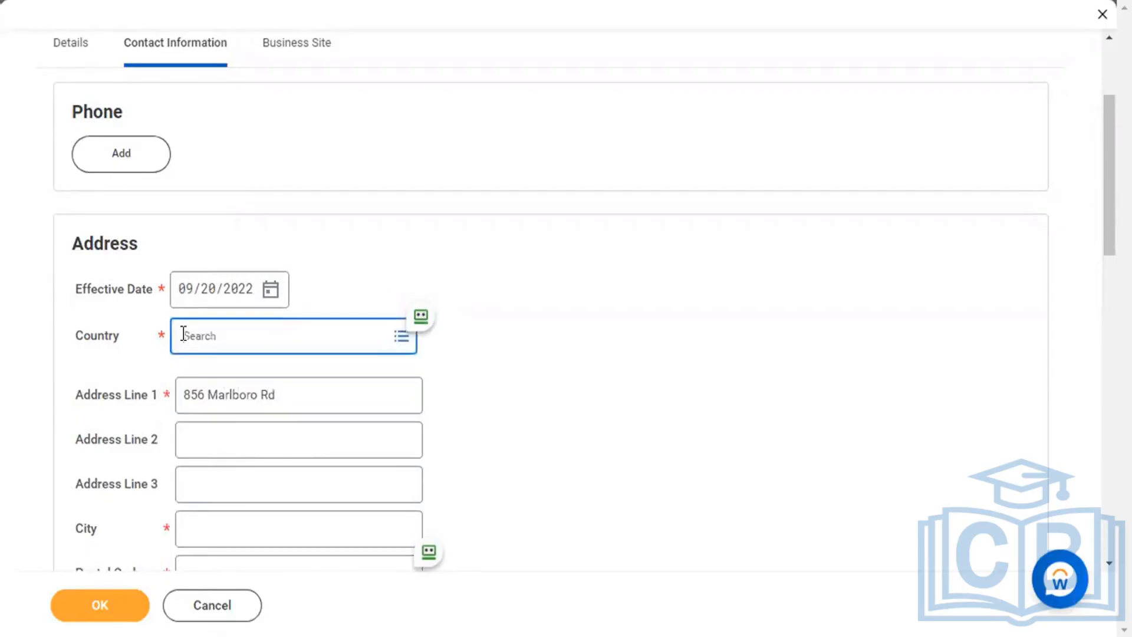
{"action": "type", "text": "united staes"}
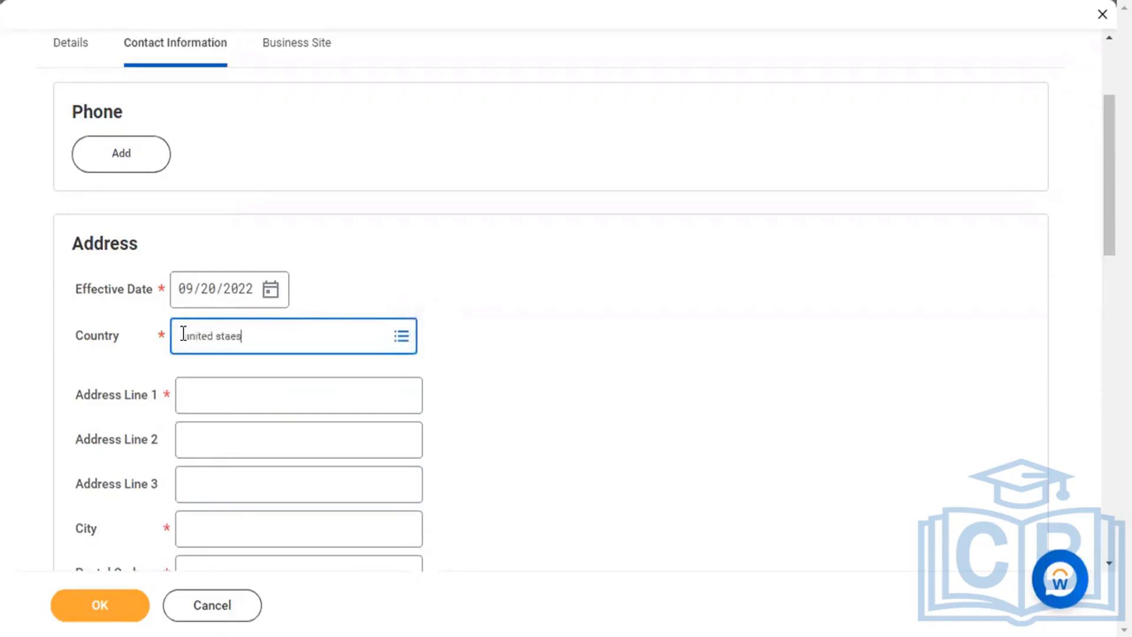
{"action": "key", "text": "Return"}
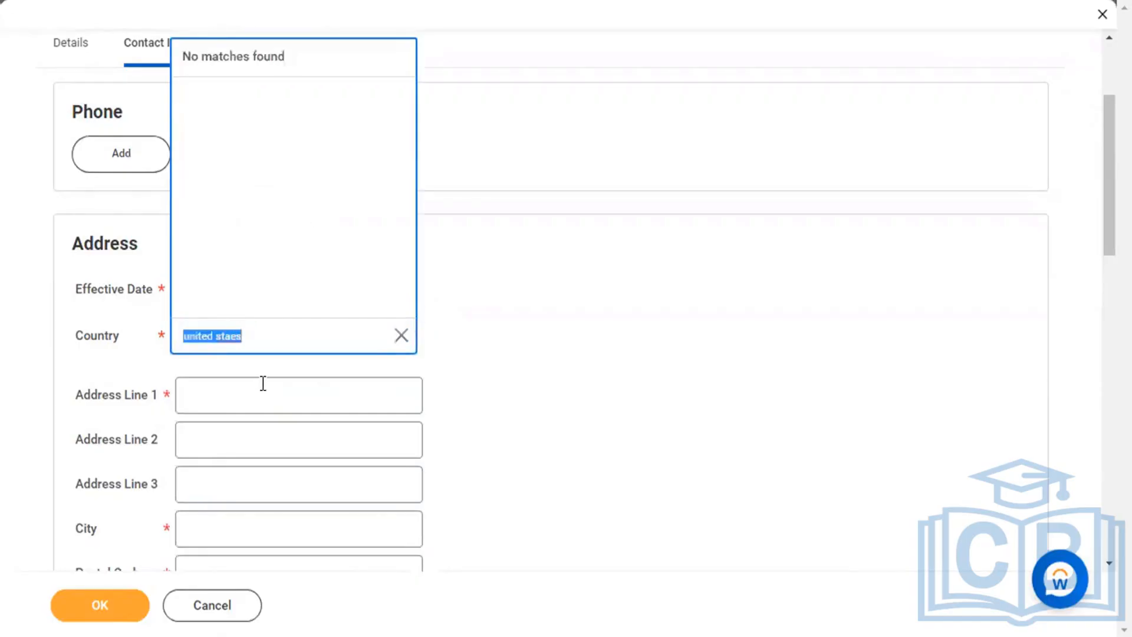
{"action": "left_click", "coordinate": [230, 334]}
{"action": "type", "text": "a"}
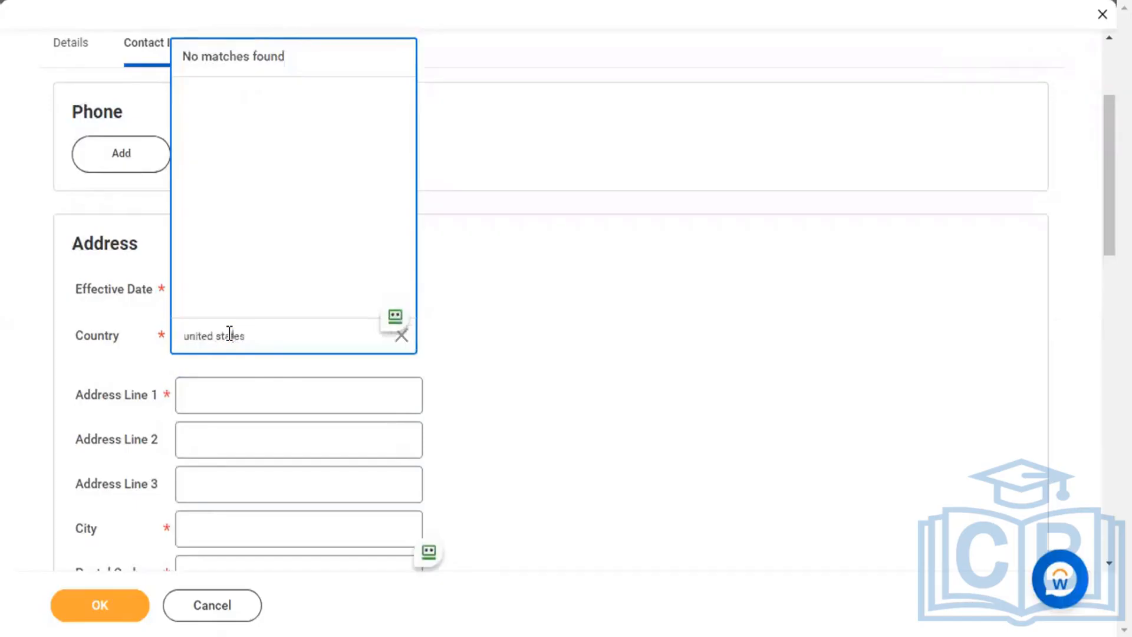
{"action": "key", "text": "Return"}
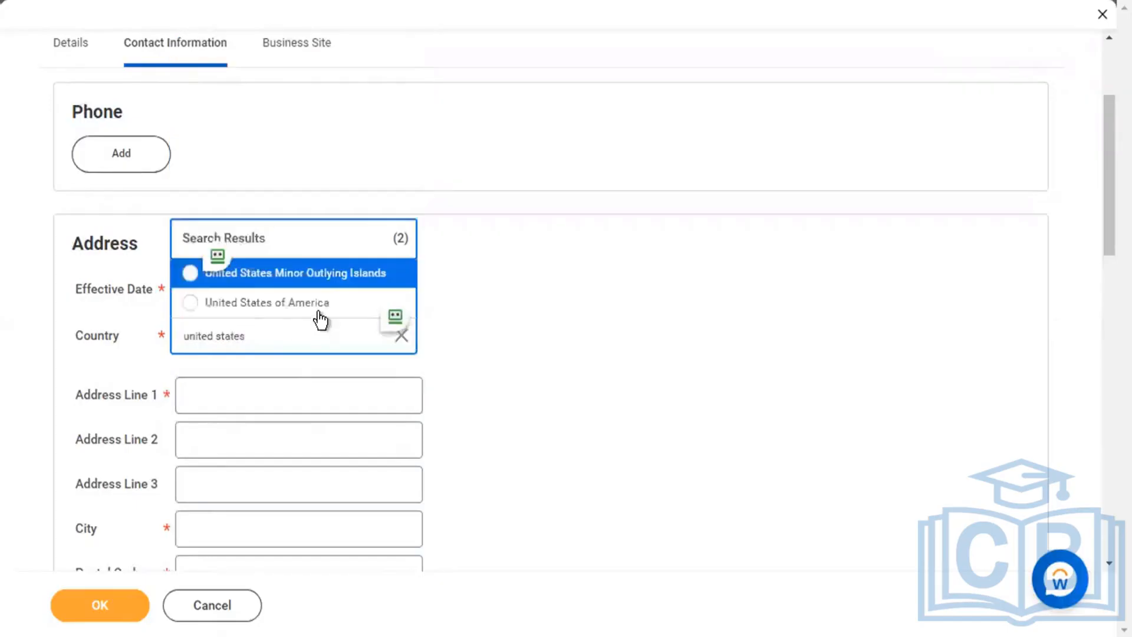
{"action": "left_click", "coordinate": [267, 302]}
{"action": "left_click", "coordinate": [257, 391]}
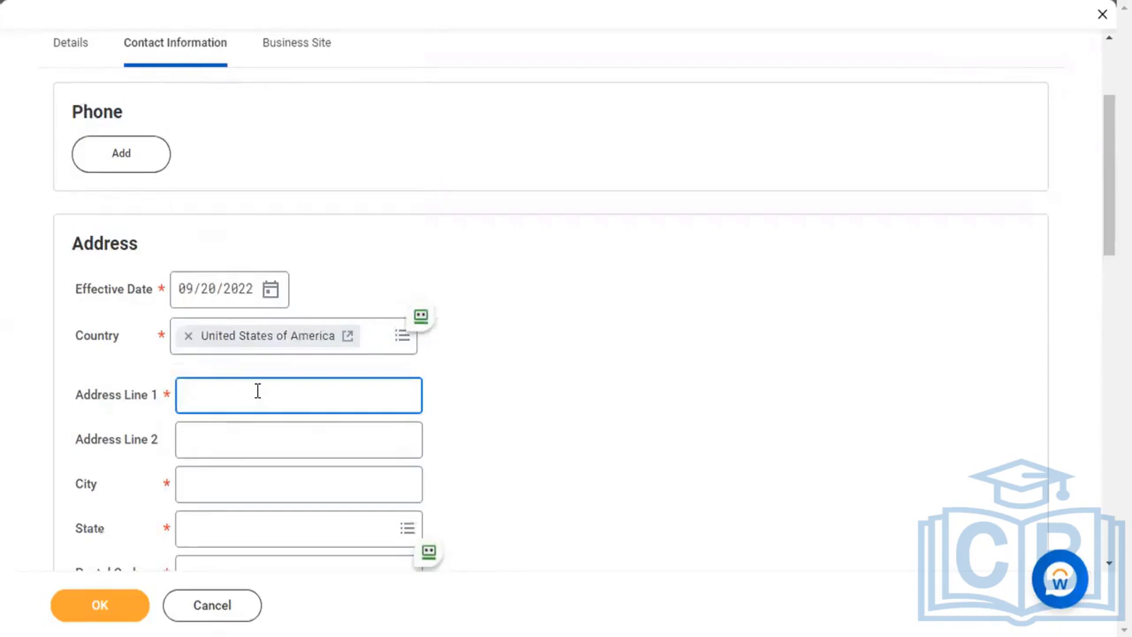
{"action": "type", "text": "856 Marlboro Rd"}
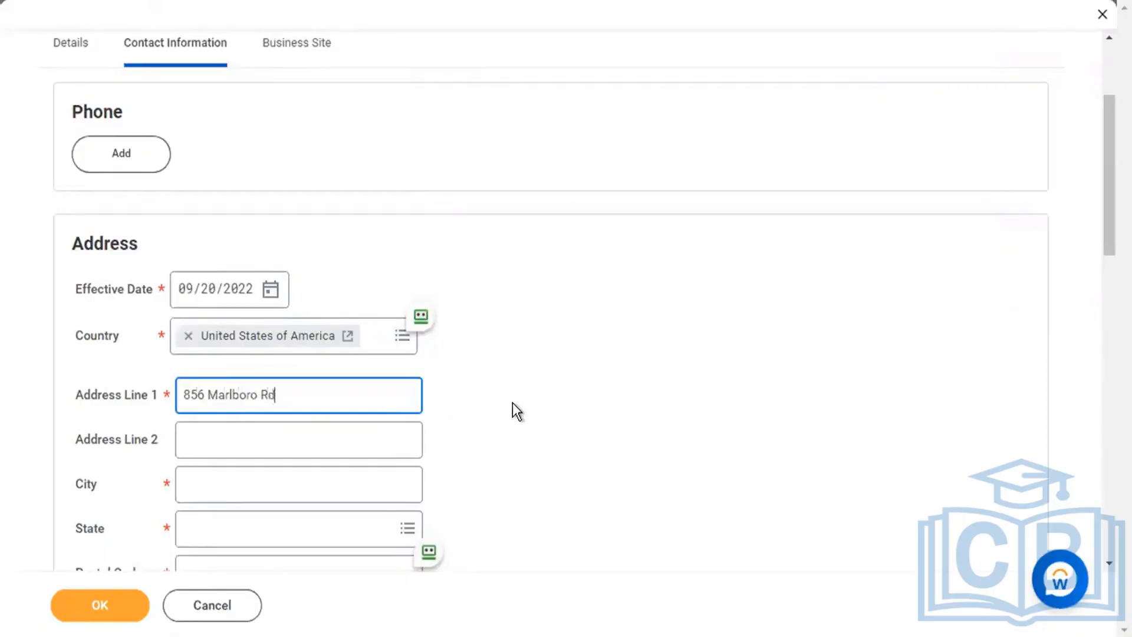
{"action": "scroll", "coordinate": [512, 402], "scroll_direction": "down", "scroll_amount": 1}
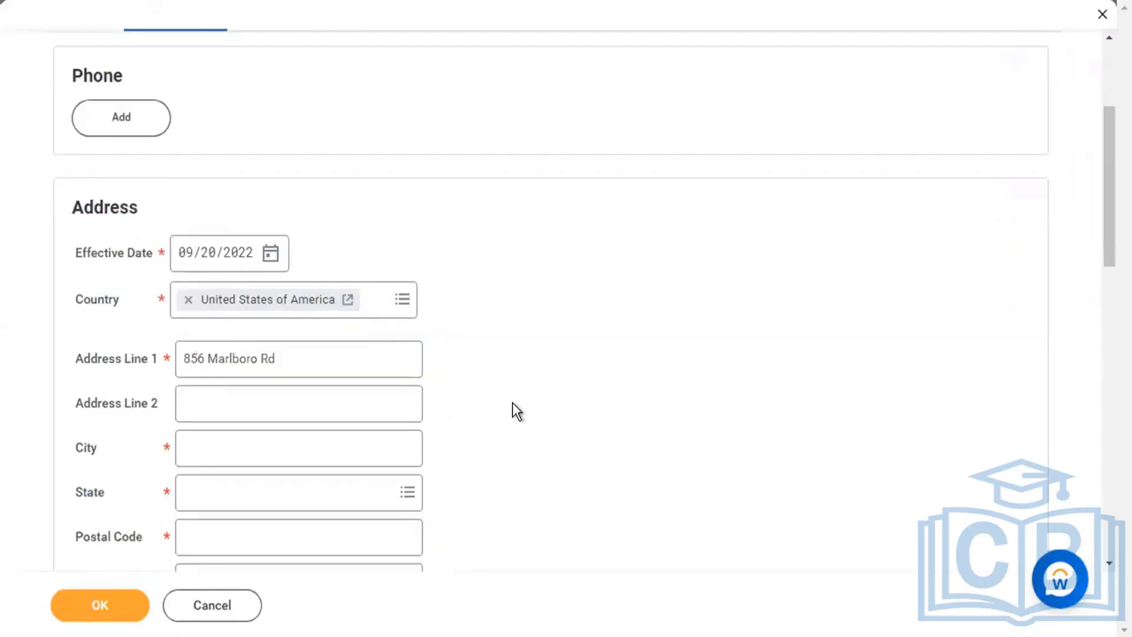
{"action": "left_click", "coordinate": [365, 434]}
{"action": "type", "text": "Boston"}
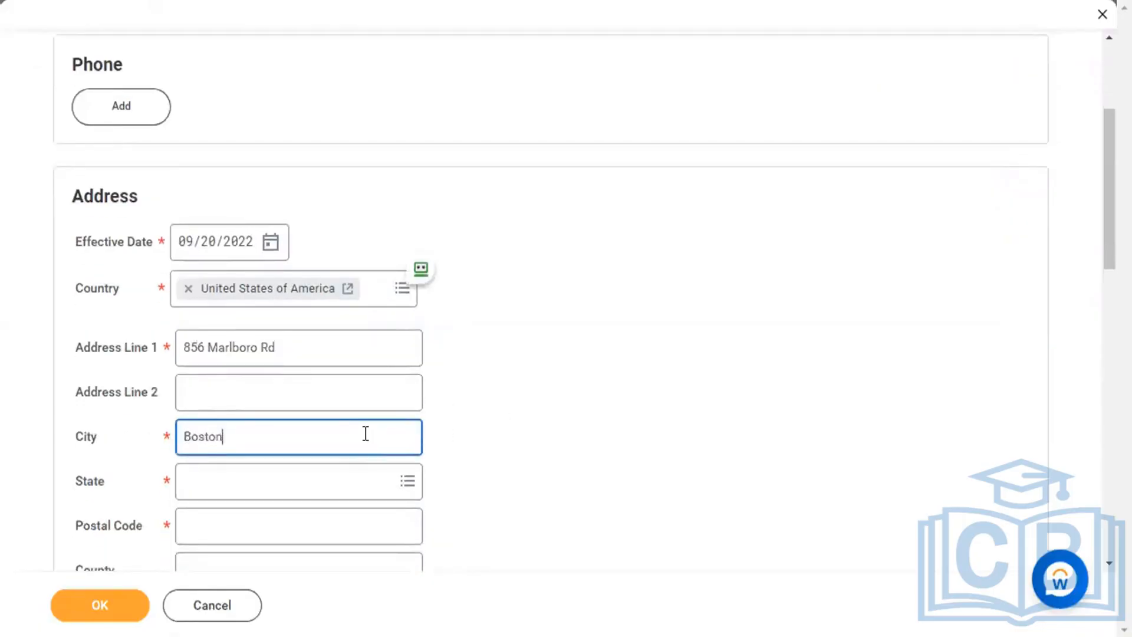
{"action": "key", "text": "Tab"}
{"action": "type", "text": "Mass"}
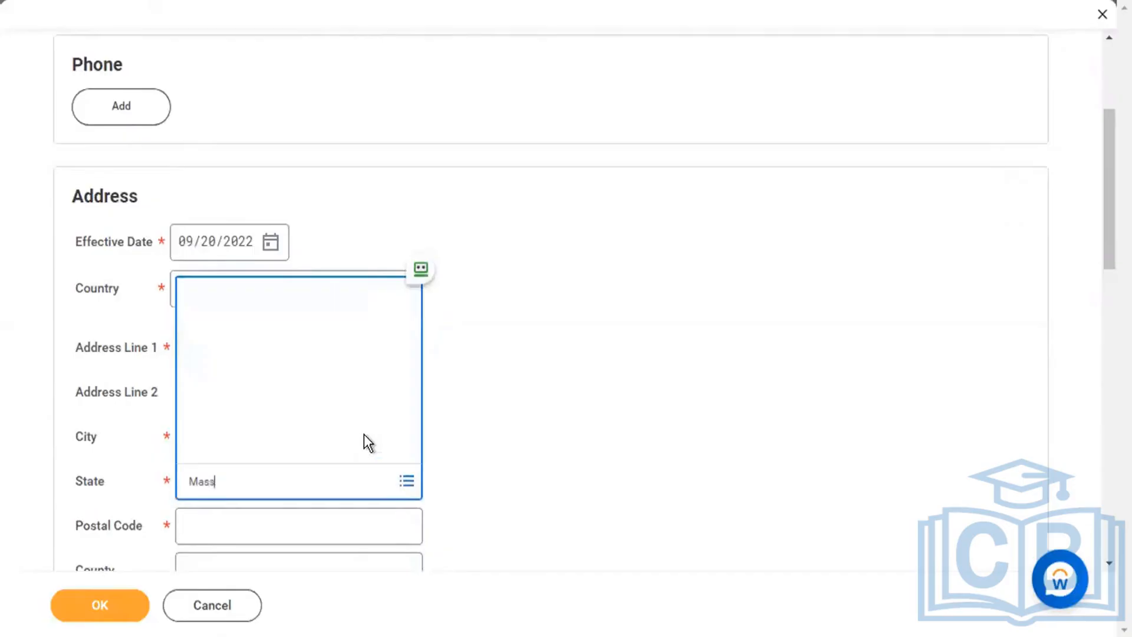
{"action": "scroll", "coordinate": [508, 473], "scroll_direction": "down", "scroll_amount": 1}
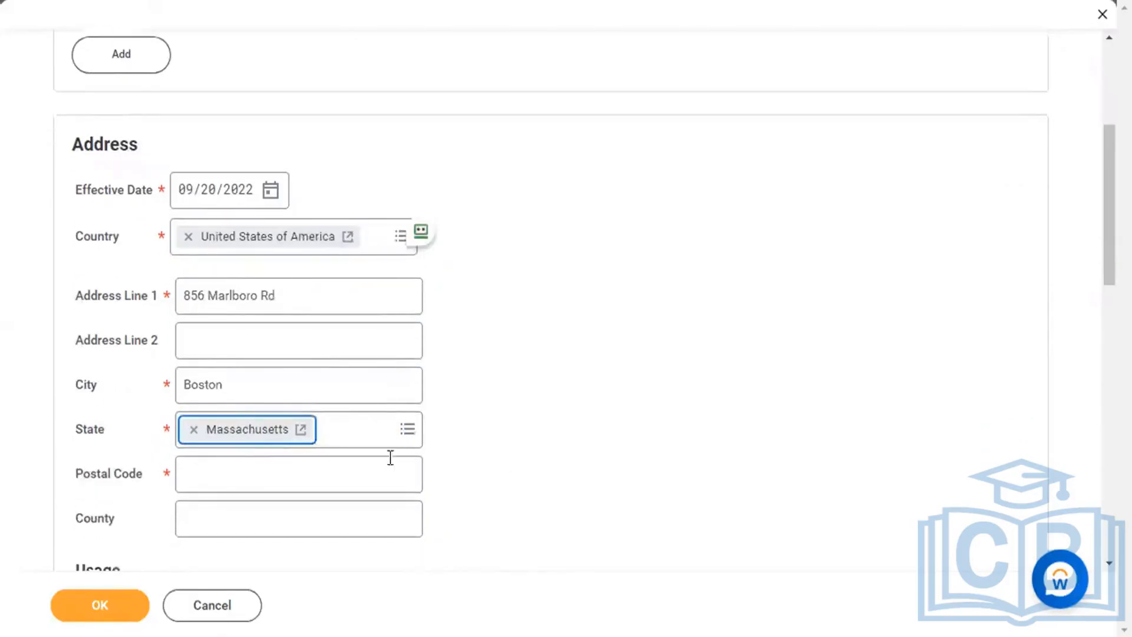
{"action": "left_click", "coordinate": [364, 474]}
{"action": "type", "text": "06607"}
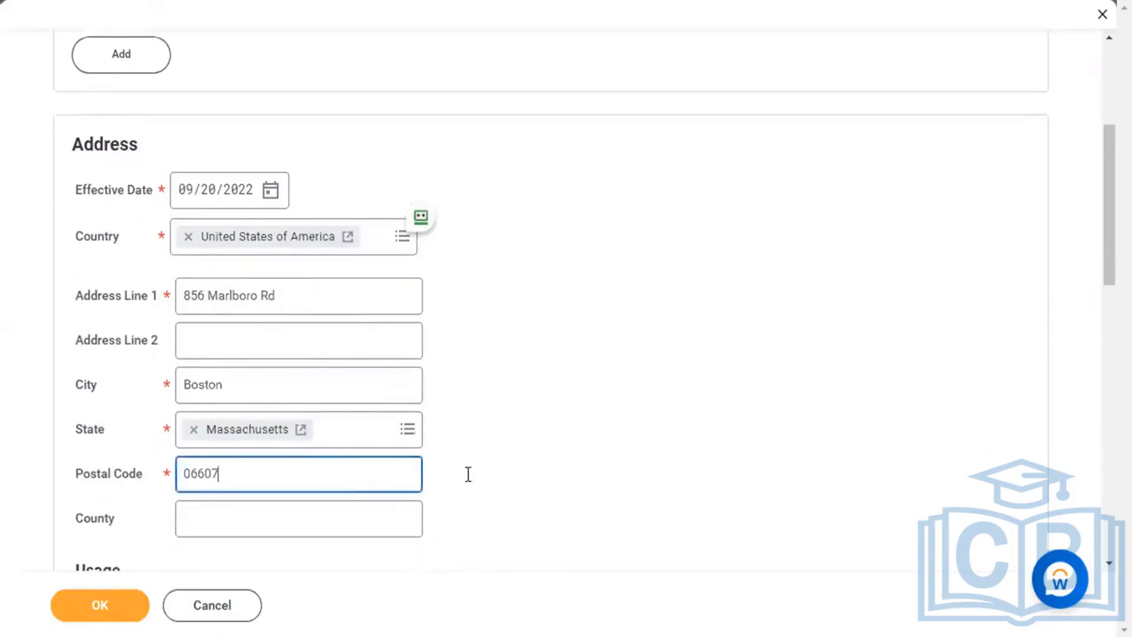
- Set the effective date to 09/01/2022, mark the address primary and submit the location
{"action": "scroll", "coordinate": [528, 483], "scroll_direction": "down", "scroll_amount": 1}
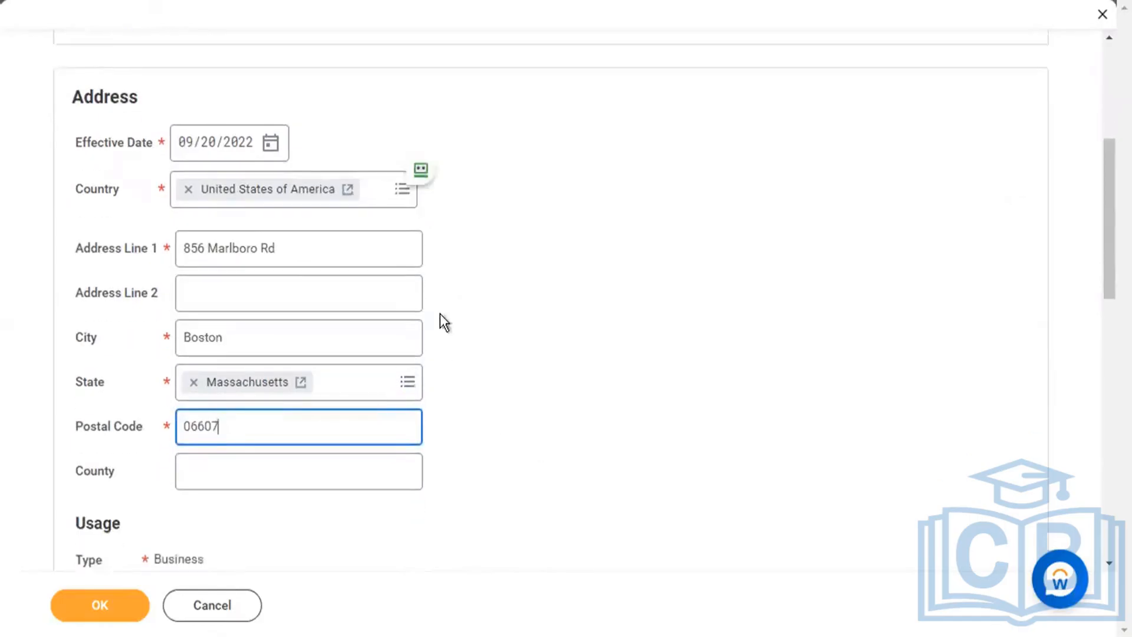
{"action": "left_click", "coordinate": [215, 146]}
{"action": "type", "text": "01"}
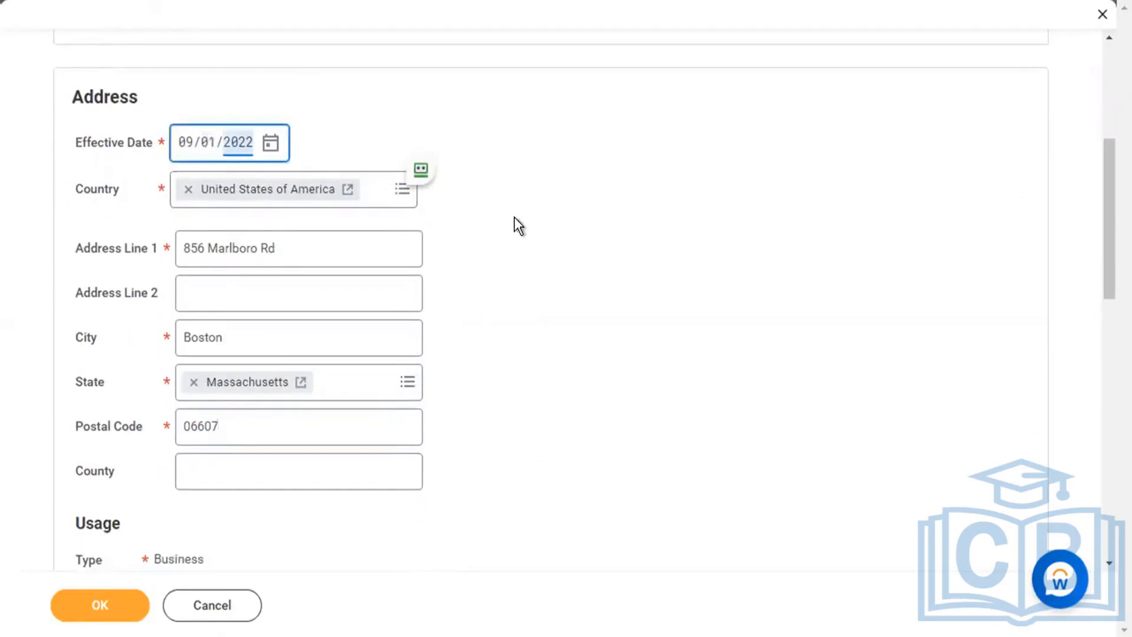
{"action": "left_click", "coordinate": [564, 422]}
{"action": "scroll", "coordinate": [563, 422], "scroll_direction": "down", "scroll_amount": 8}
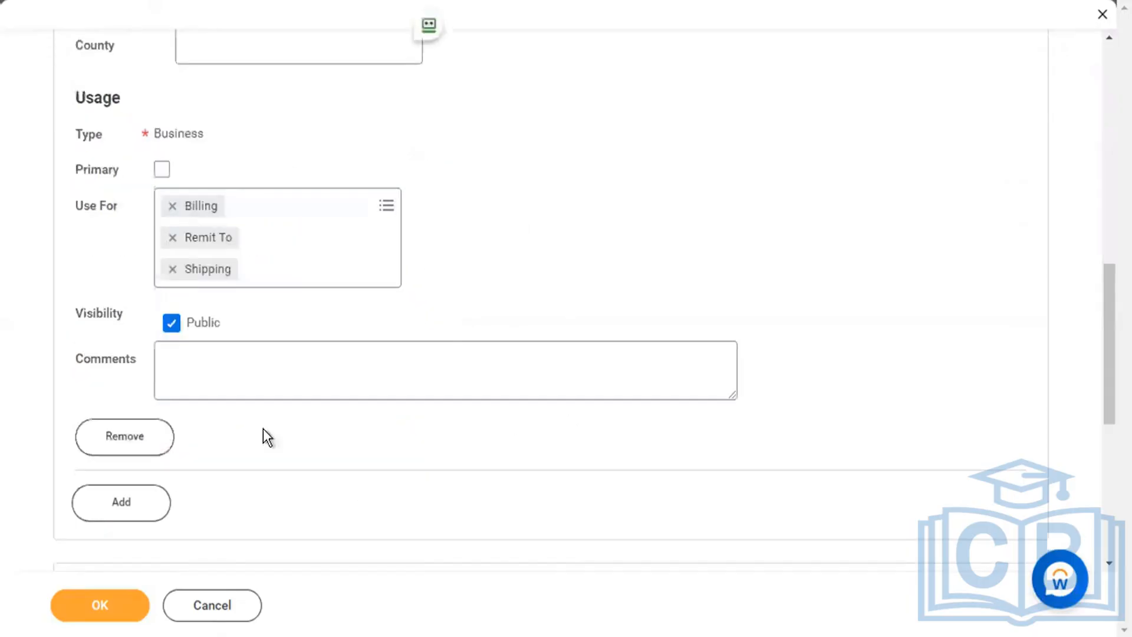
{"action": "left_click", "coordinate": [162, 173]}
{"action": "left_click", "coordinate": [104, 611]}
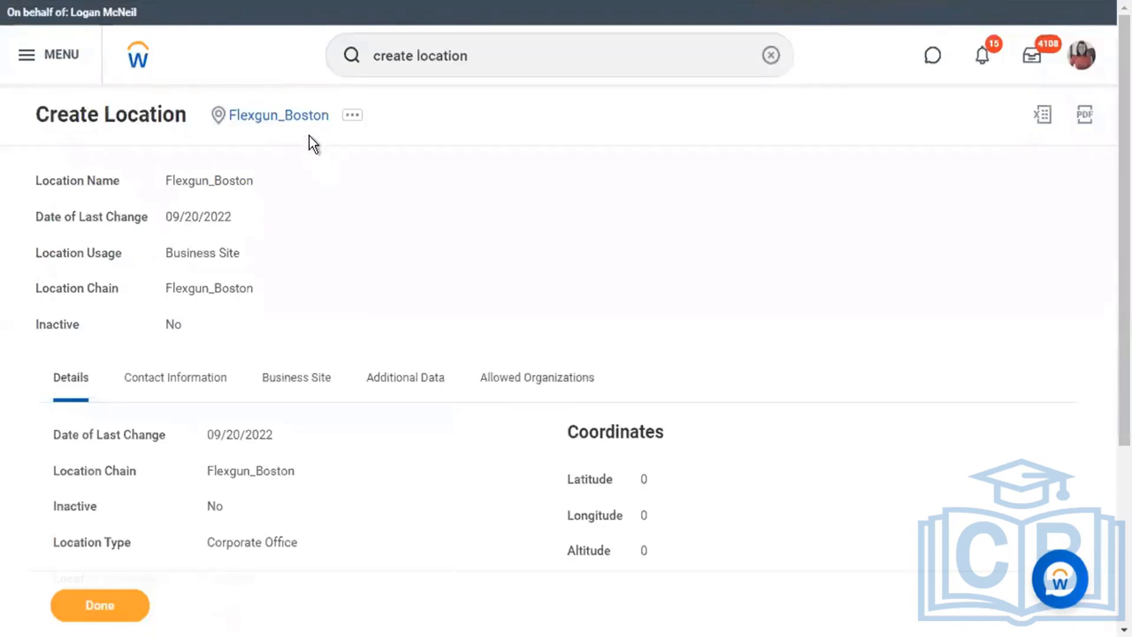
- Rerun the 'create location' search and start a new Create Location task
{"action": "left_click", "coordinate": [484, 58]}
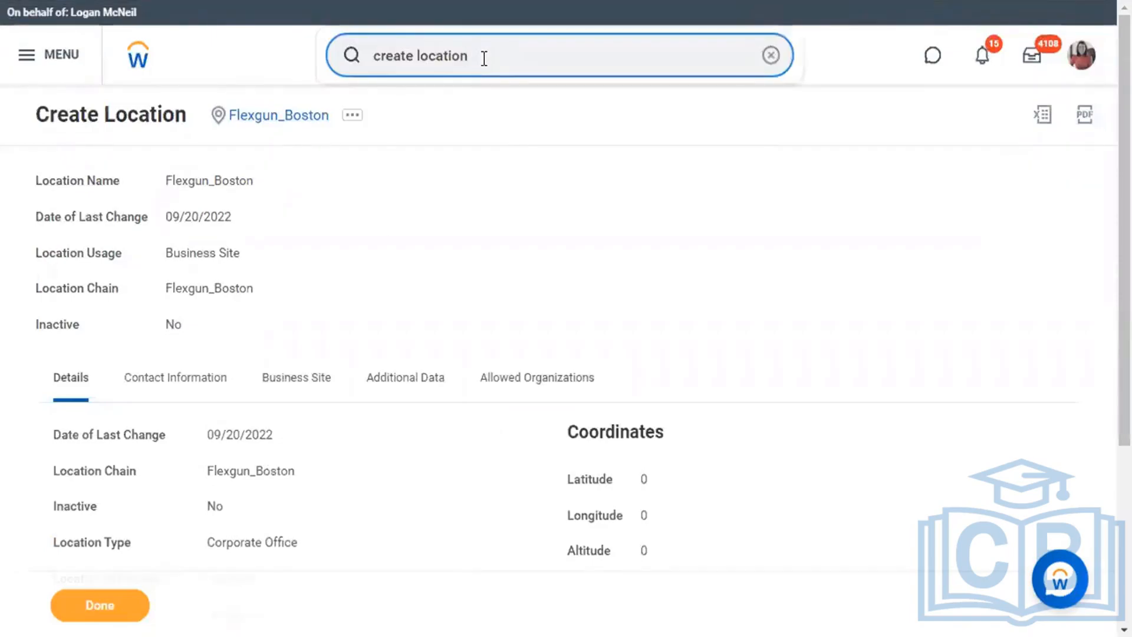
{"action": "left_click", "coordinate": [424, 166]}
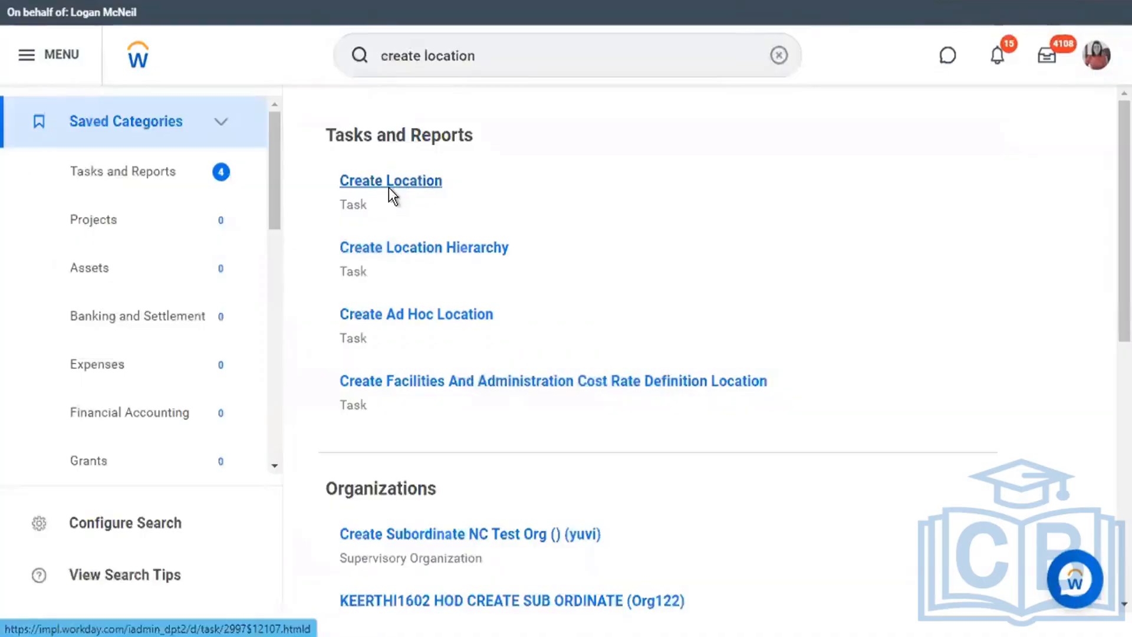
{"action": "left_click", "coordinate": [388, 187]}
- Name the new location Flexgun_California and give it the Business Site usage
{"action": "left_click", "coordinate": [453, 226]}
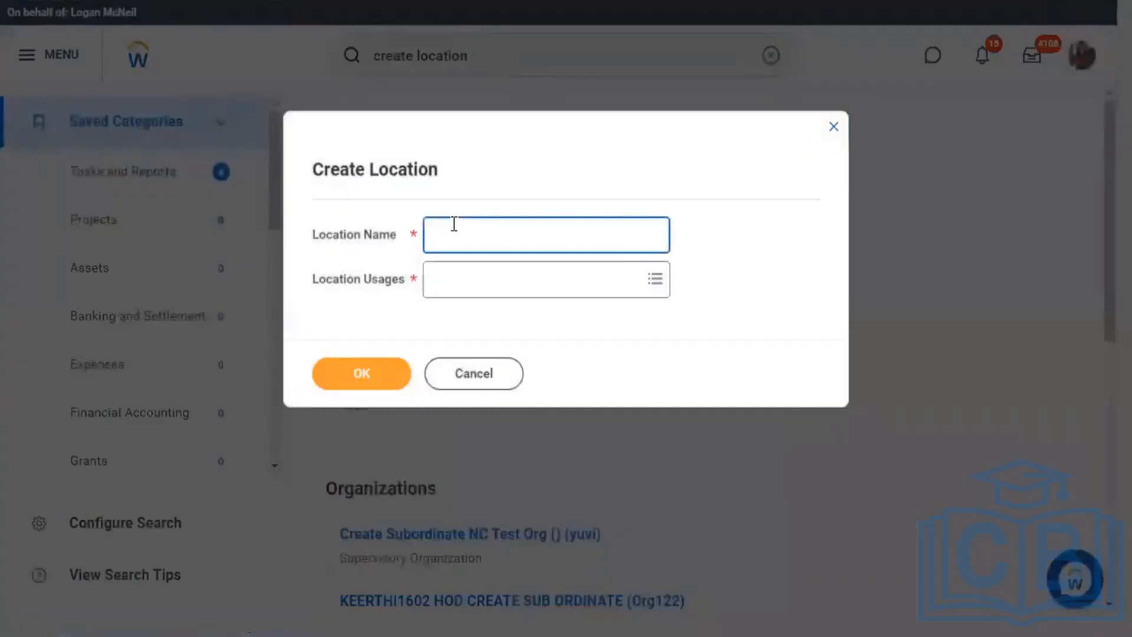
{"action": "type", "text": "Flexgun_"}
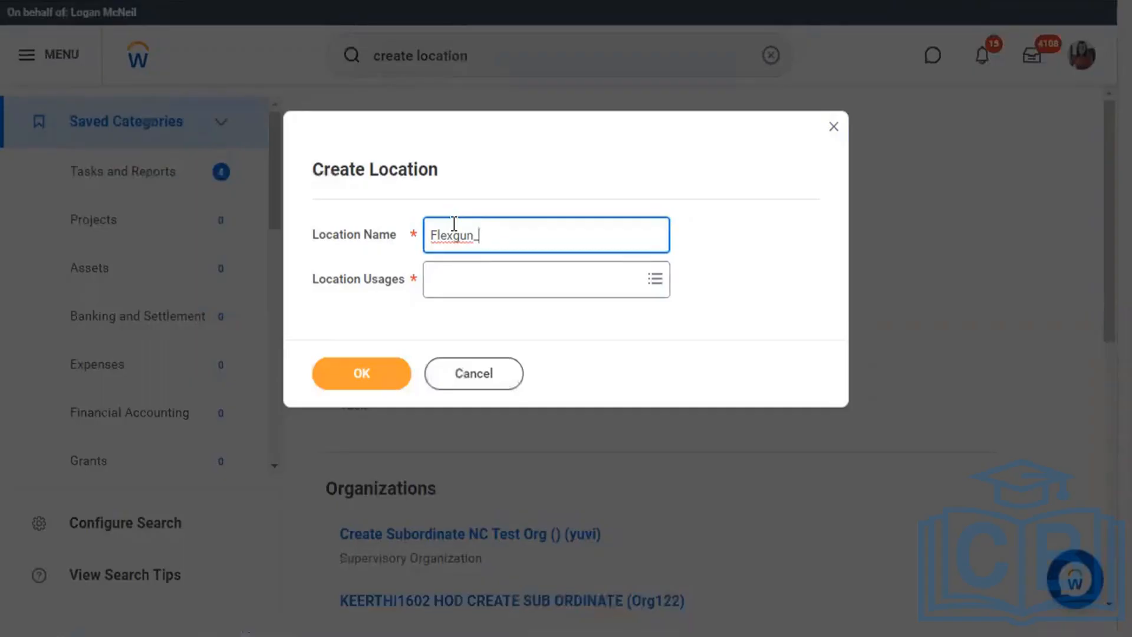
{"action": "type", "text": "California"}
{"action": "key", "text": "Tab"}
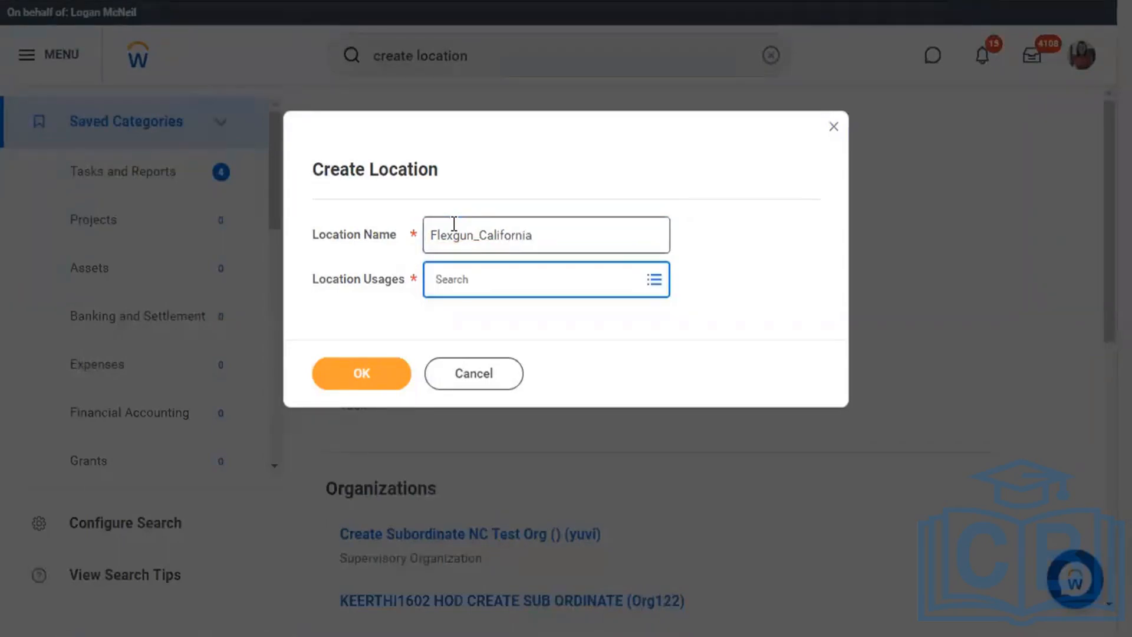
{"action": "type", "text": "bus site"}
{"action": "key", "text": "Return"}
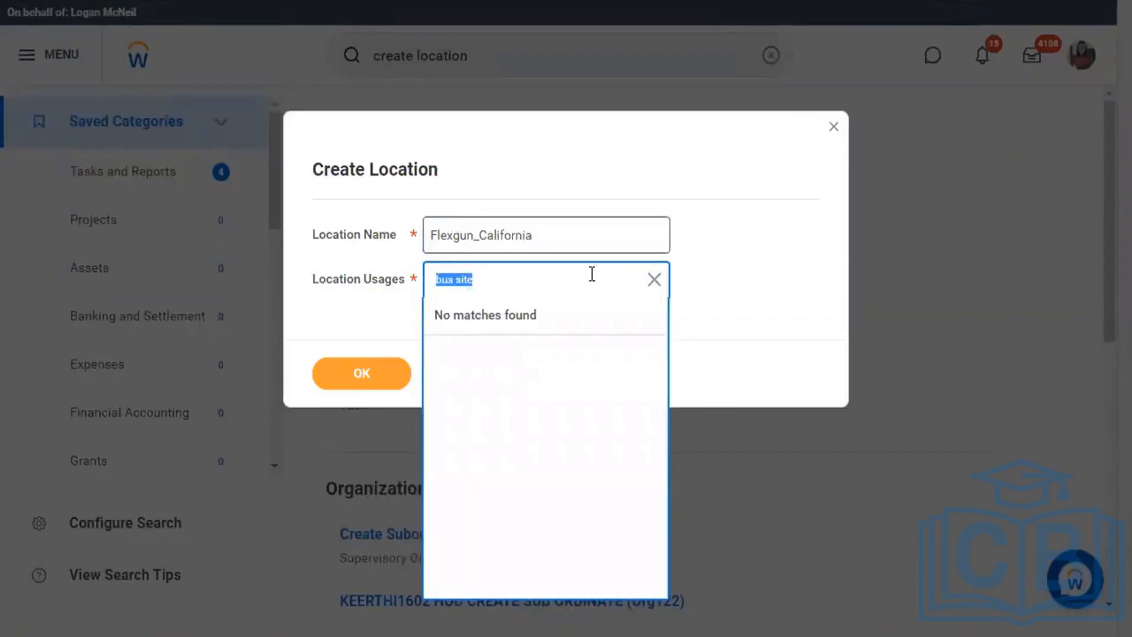
{"action": "left_click", "coordinate": [655, 280]}
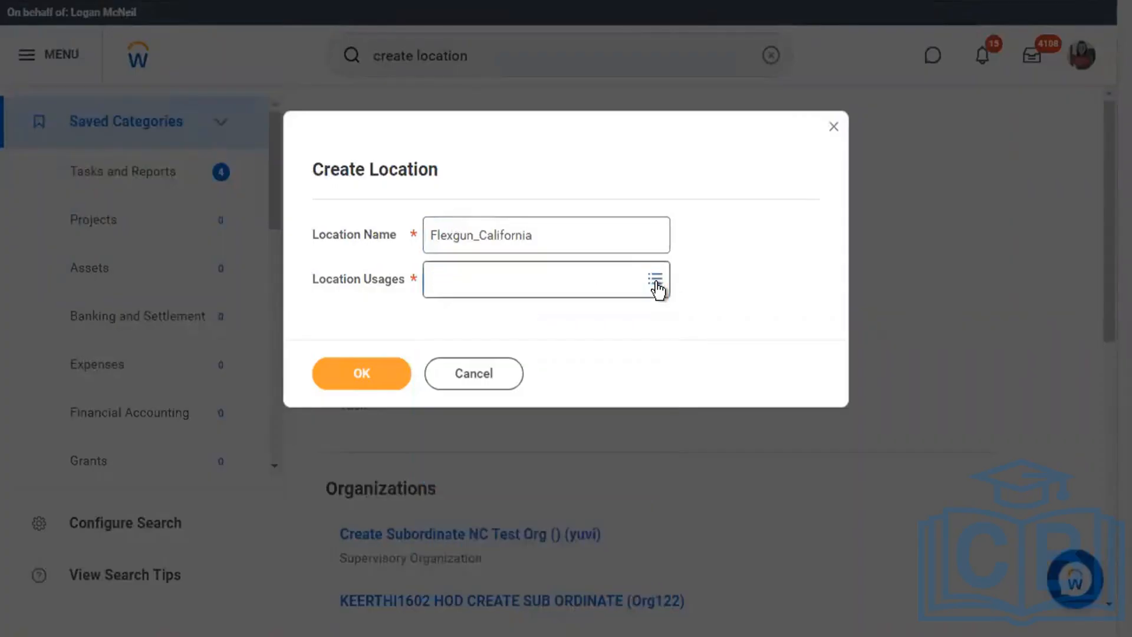
{"action": "left_click", "coordinate": [619, 288]}
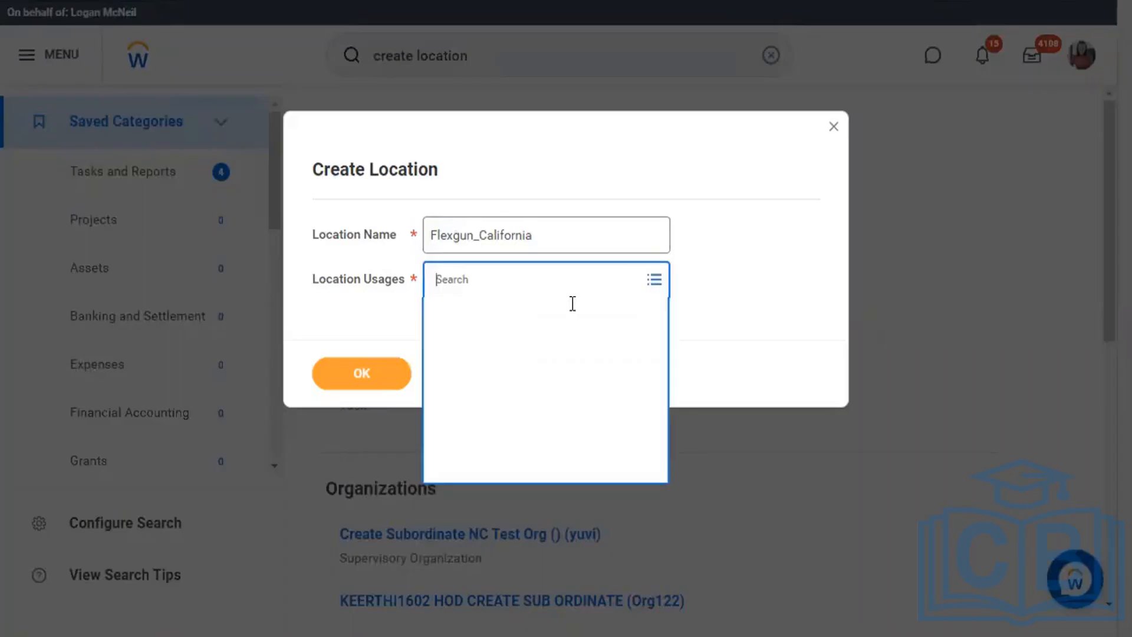
{"action": "key", "text": "Down"}
{"action": "key", "text": "Return"}
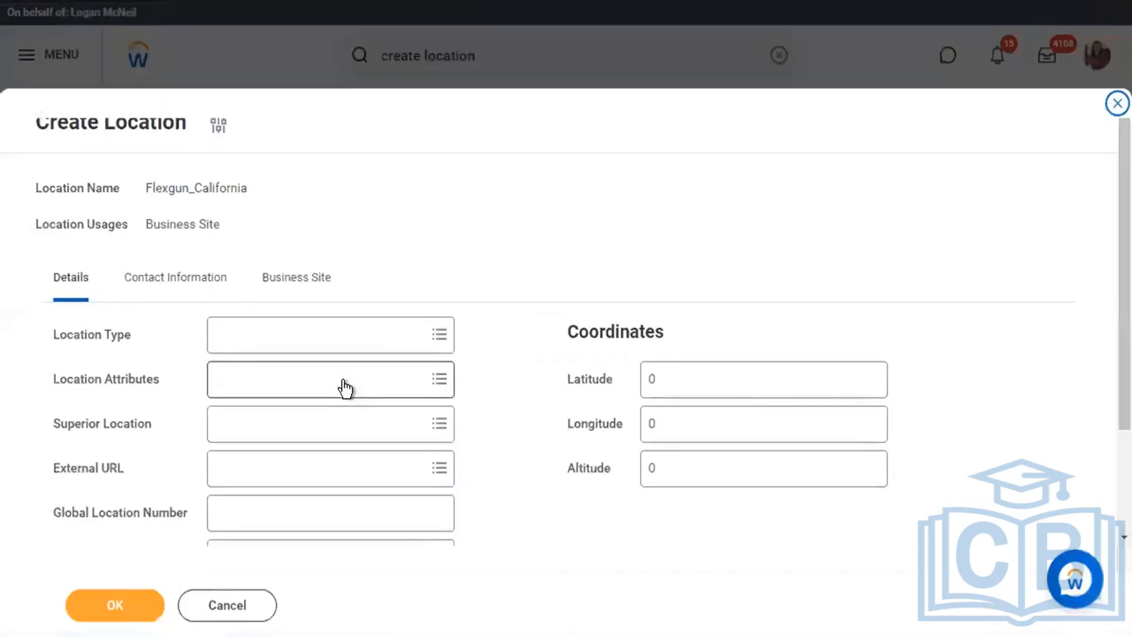
- Set Flexgun_California's location types to Building and Corporate Office, then show Contact Information
{"action": "left_click", "coordinate": [374, 346]}
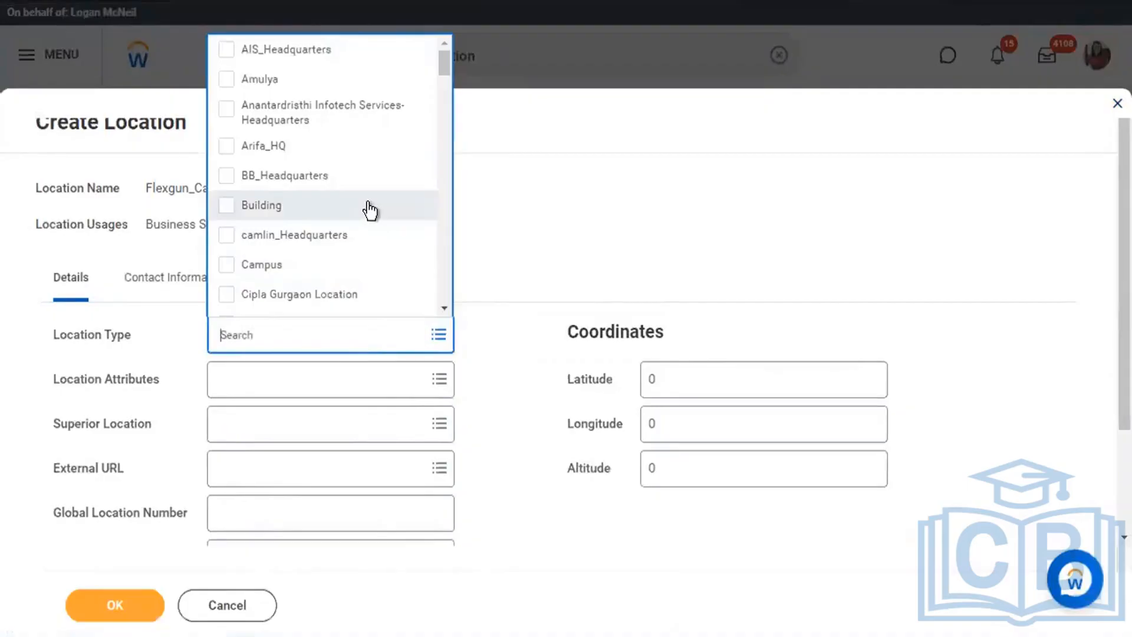
{"action": "left_click", "coordinate": [368, 206]}
{"action": "scroll", "coordinate": [371, 210], "scroll_direction": "down", "scroll_amount": 2}
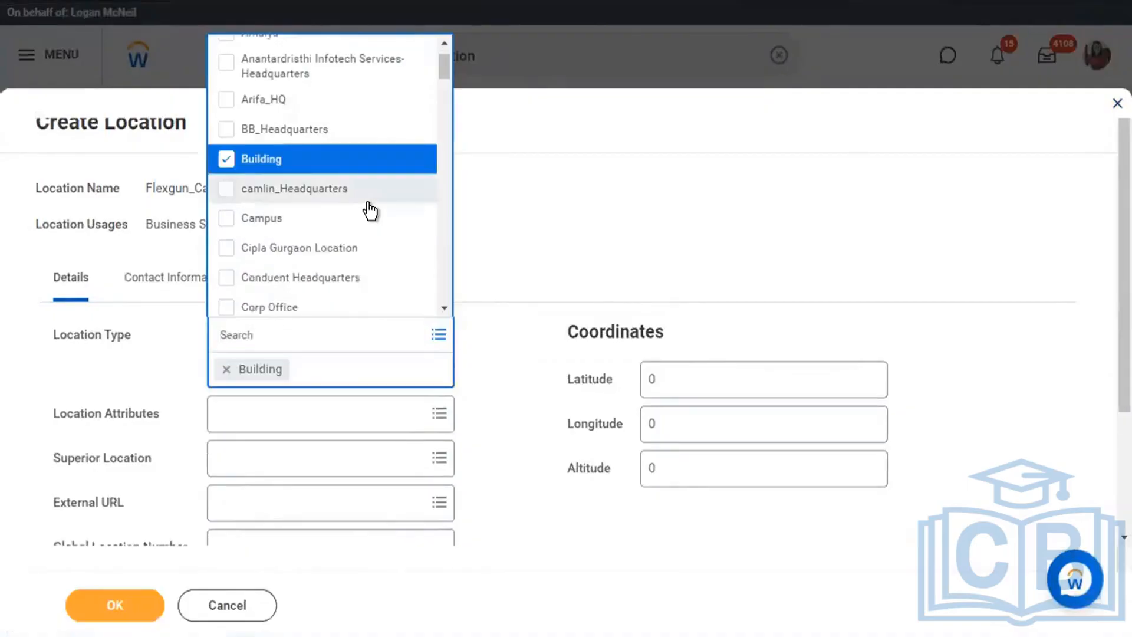
{"action": "scroll", "coordinate": [371, 209], "scroll_direction": "down", "scroll_amount": 2}
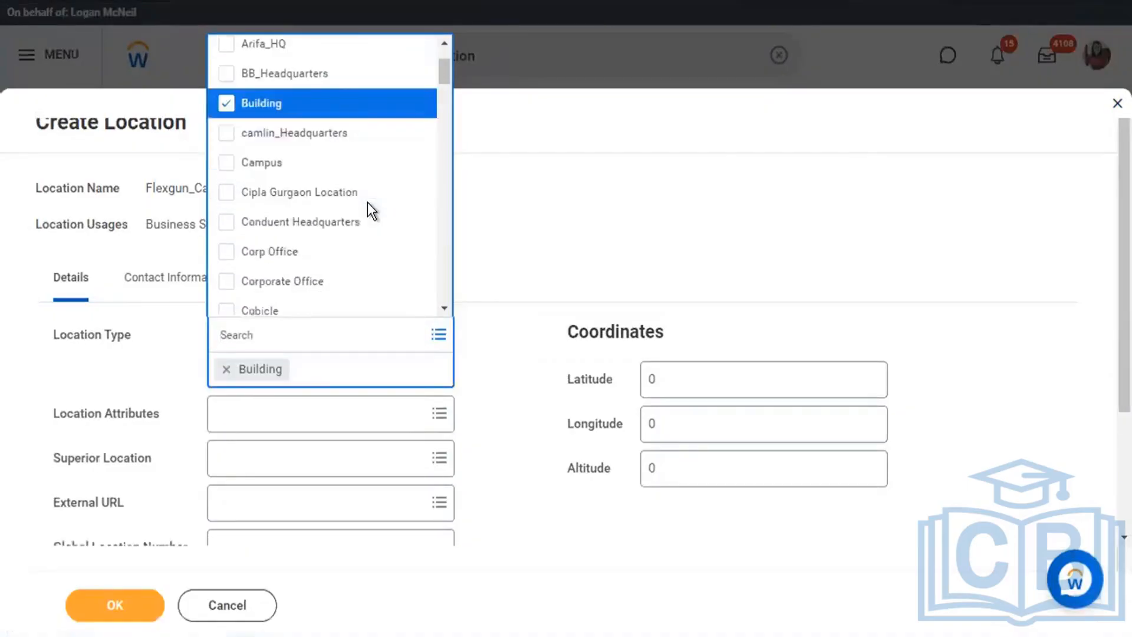
{"action": "left_click", "coordinate": [302, 292]}
{"action": "left_click", "coordinate": [540, 289]}
{"action": "scroll", "coordinate": [466, 265], "scroll_direction": "down", "scroll_amount": 2}
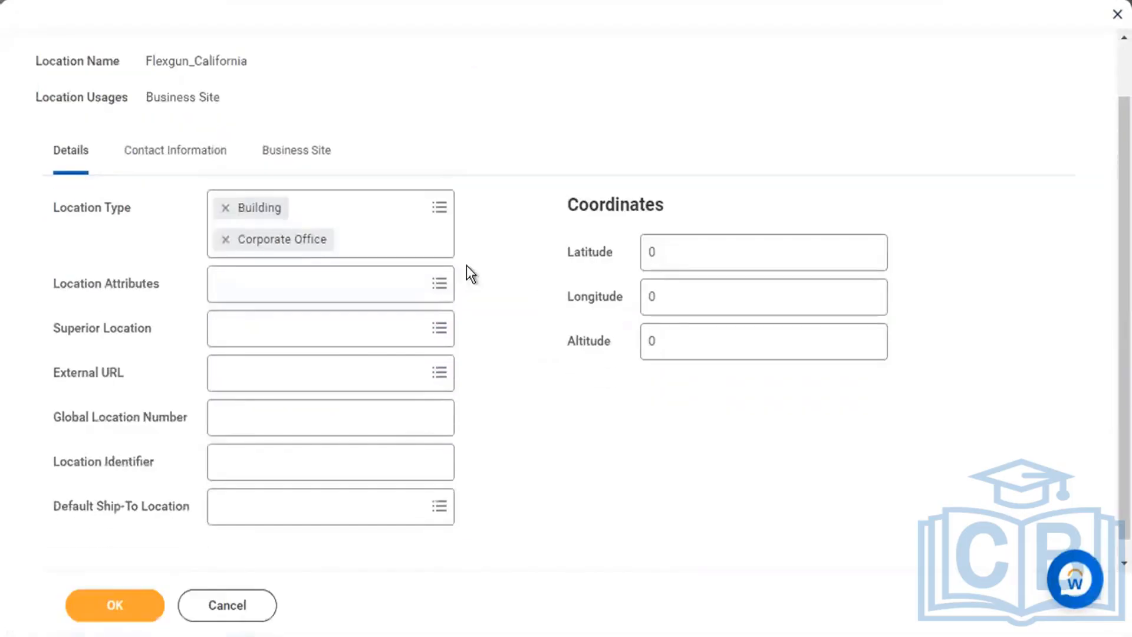
{"action": "left_click", "coordinate": [168, 153]}
{"action": "left_click", "coordinate": [151, 393]}
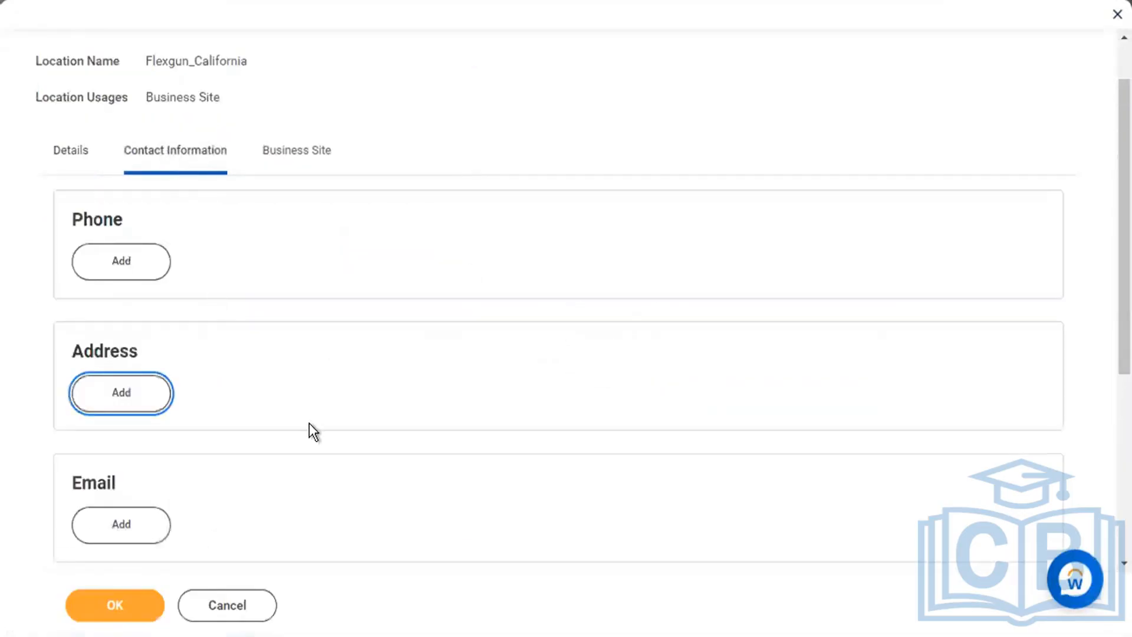
- Remove India as the address country and set the effective date's day to 01
{"action": "left_click", "coordinate": [271, 455]}
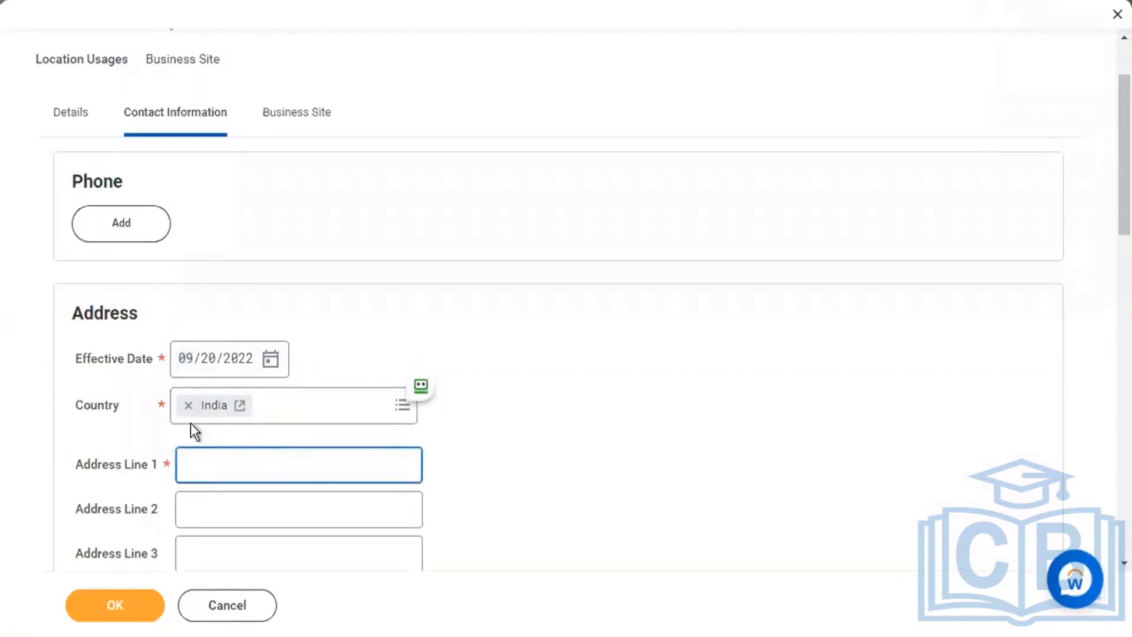
{"action": "left_click", "coordinate": [188, 405]}
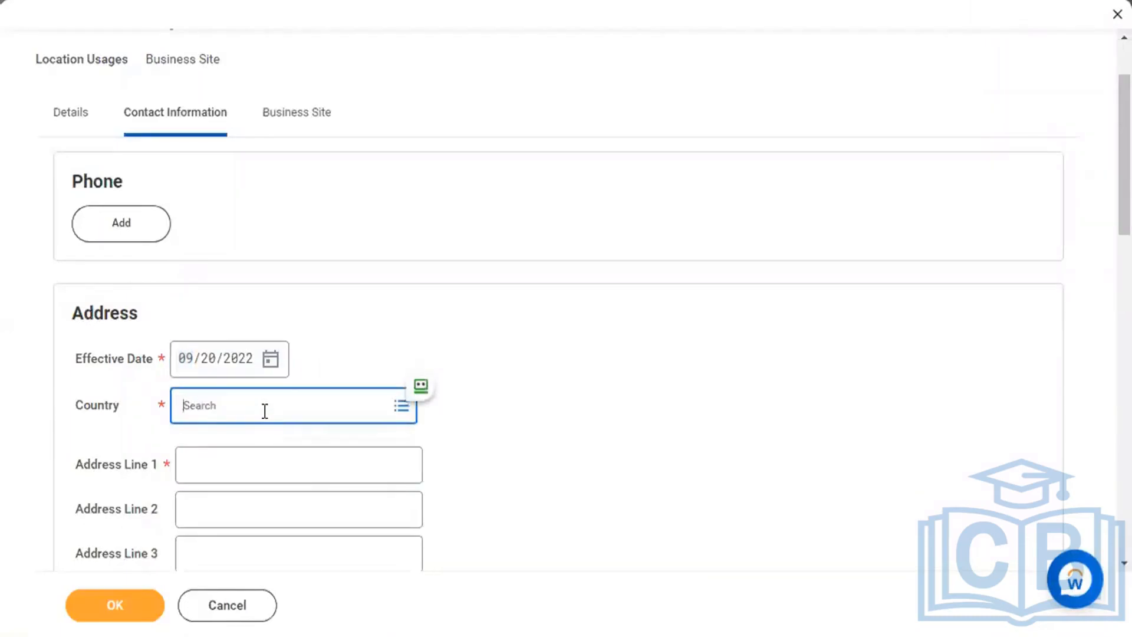
{"action": "left_click", "coordinate": [213, 370]}
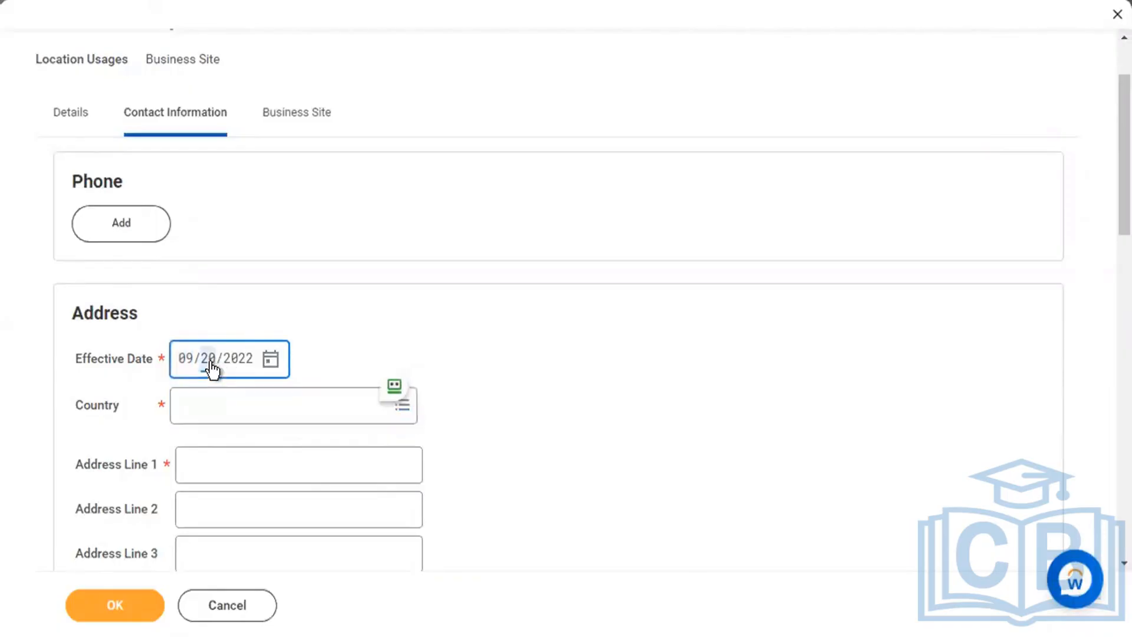
{"action": "type", "text": "01"}
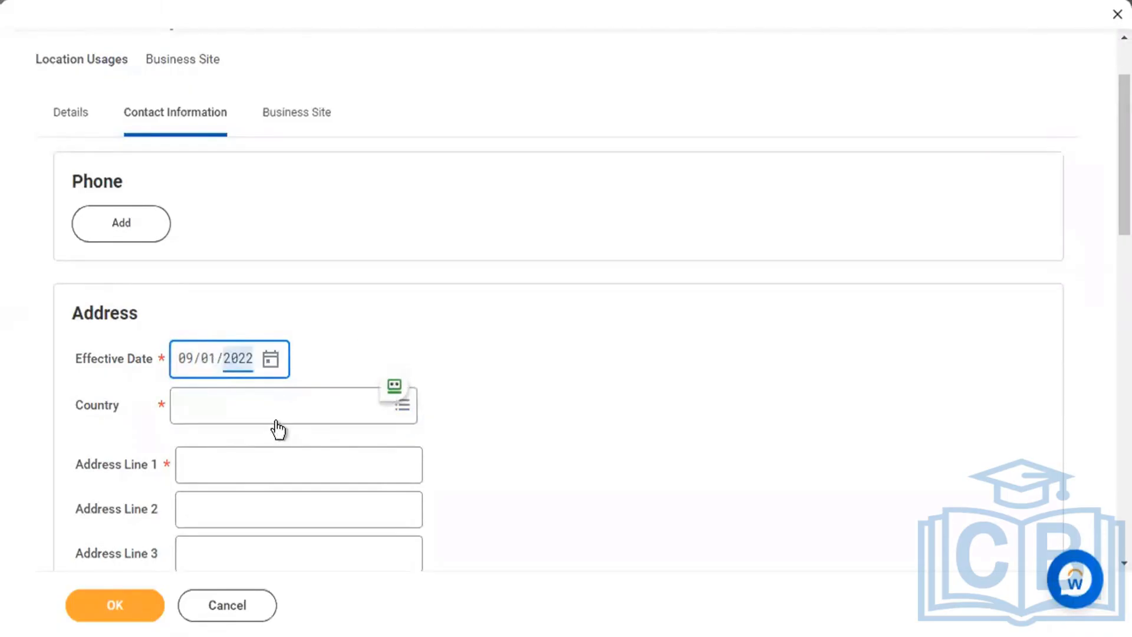
- Search for and select United States of America as the address country
{"action": "left_click", "coordinate": [281, 417]}
{"action": "type", "text": "unite"}
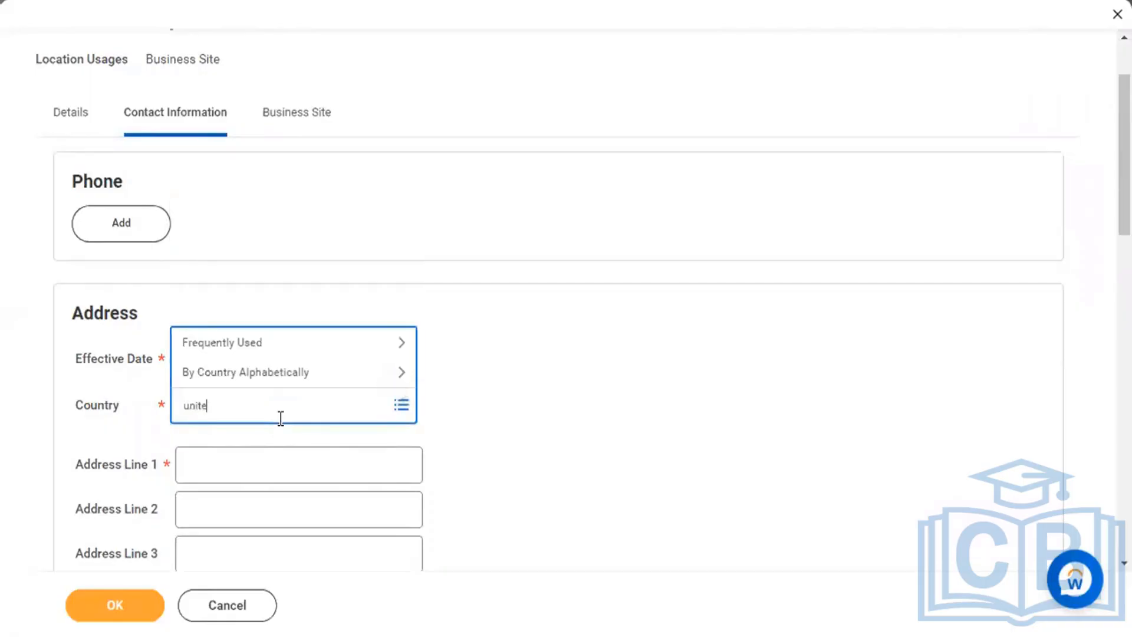
{"action": "type", "text": "d staes"}
{"action": "key", "text": "Return"}
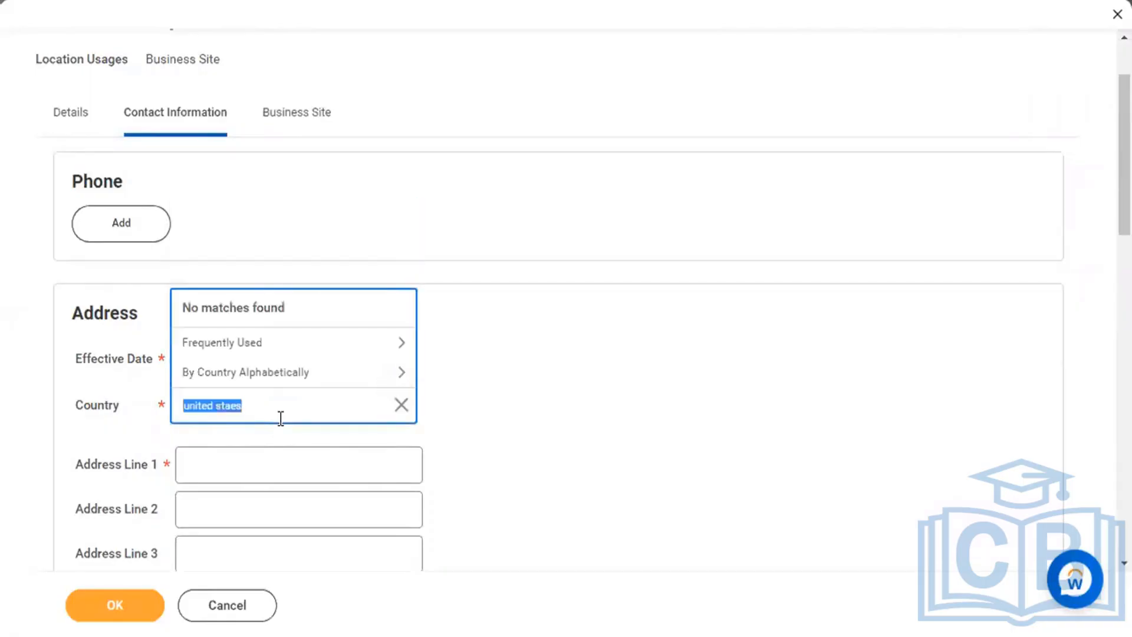
{"action": "left_click", "coordinate": [280, 417]}
{"action": "key", "text": "Left"}
{"action": "key", "text": "Left"}
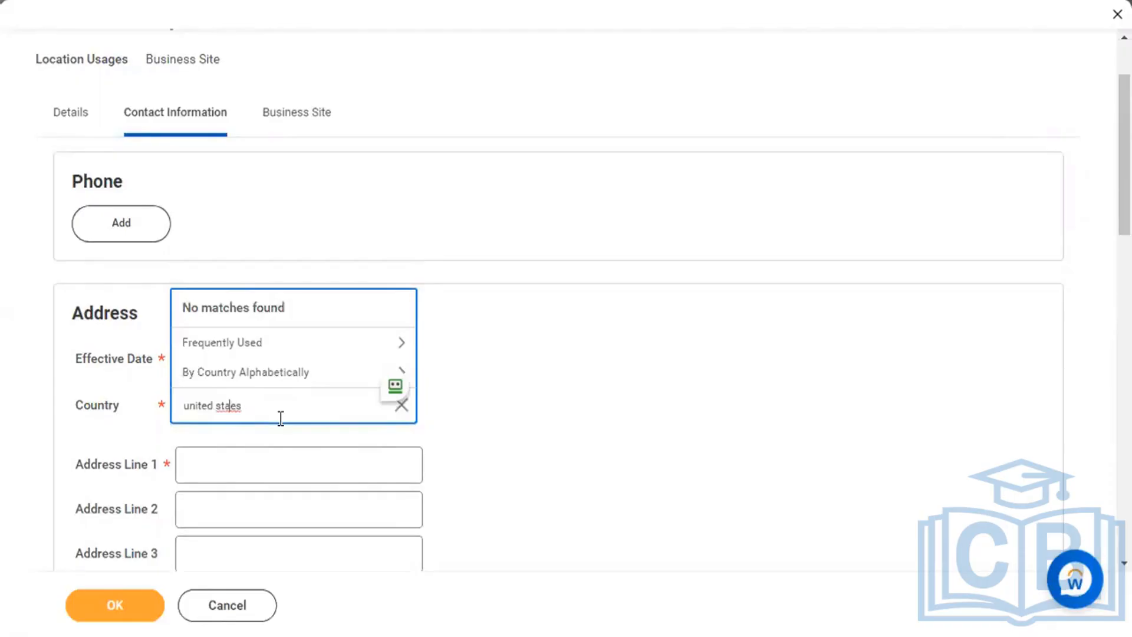
{"action": "type", "text": "t"}
{"action": "key", "text": "Return"}
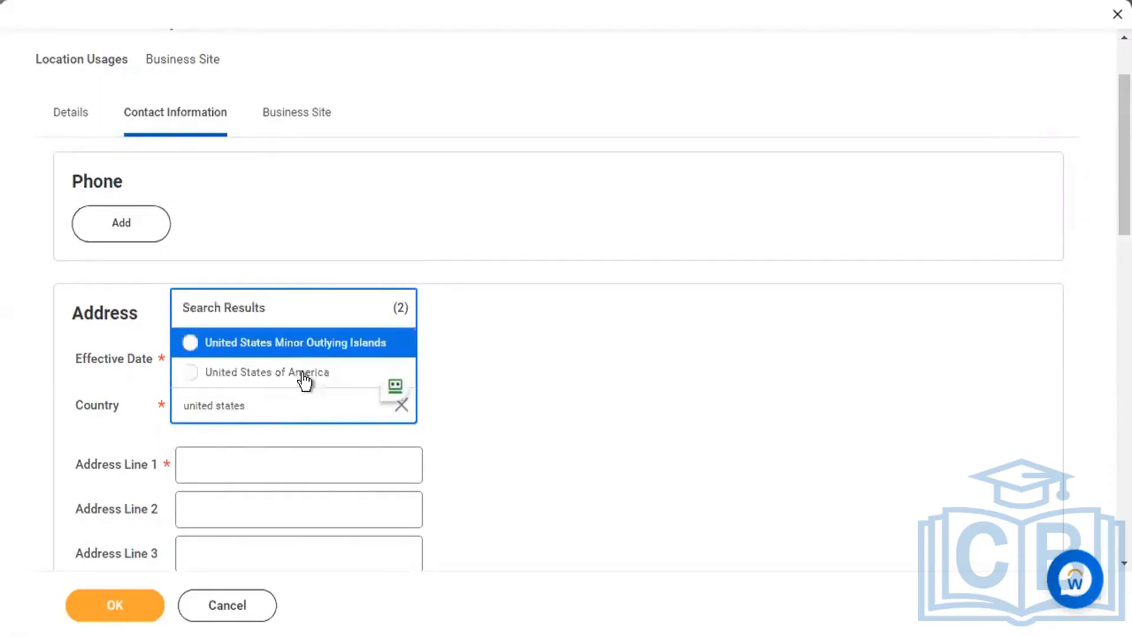
{"action": "left_click", "coordinate": [305, 381]}
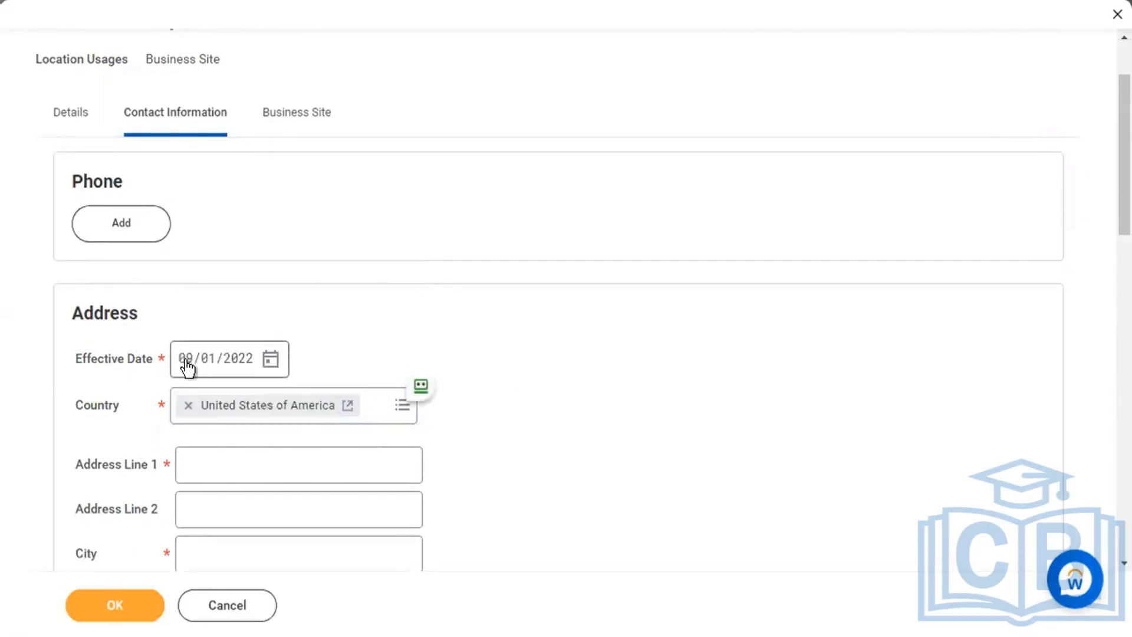
- Change the effective date's month to 09, making it 09/01/2022
{"action": "left_click", "coordinate": [186, 367]}
{"action": "key", "text": "BackSpace"}
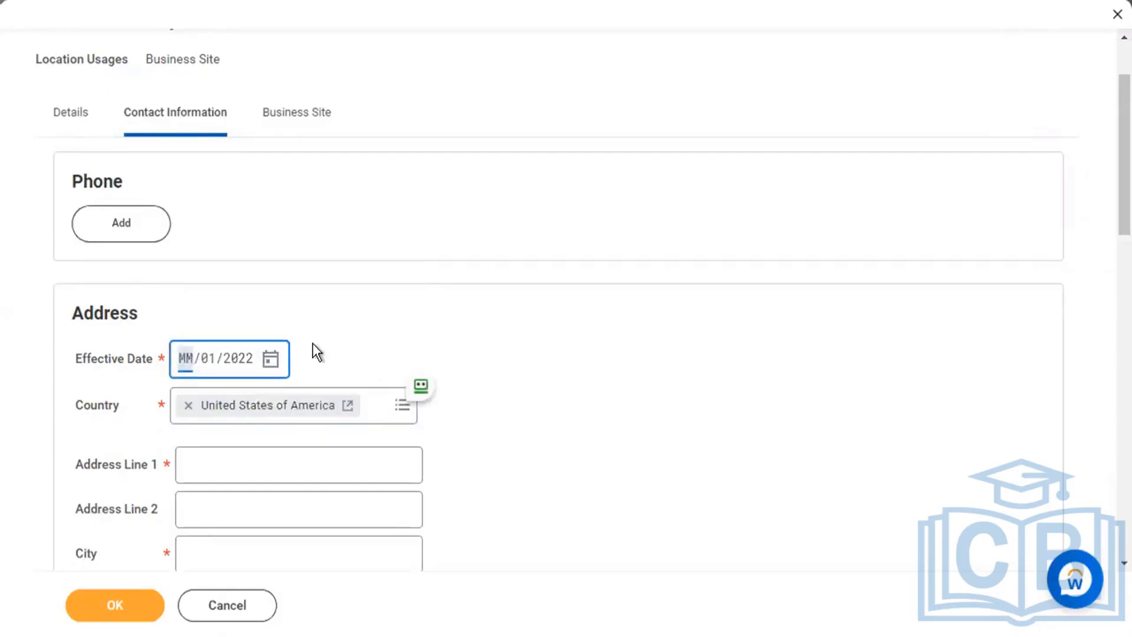
{"action": "type", "text": "09"}
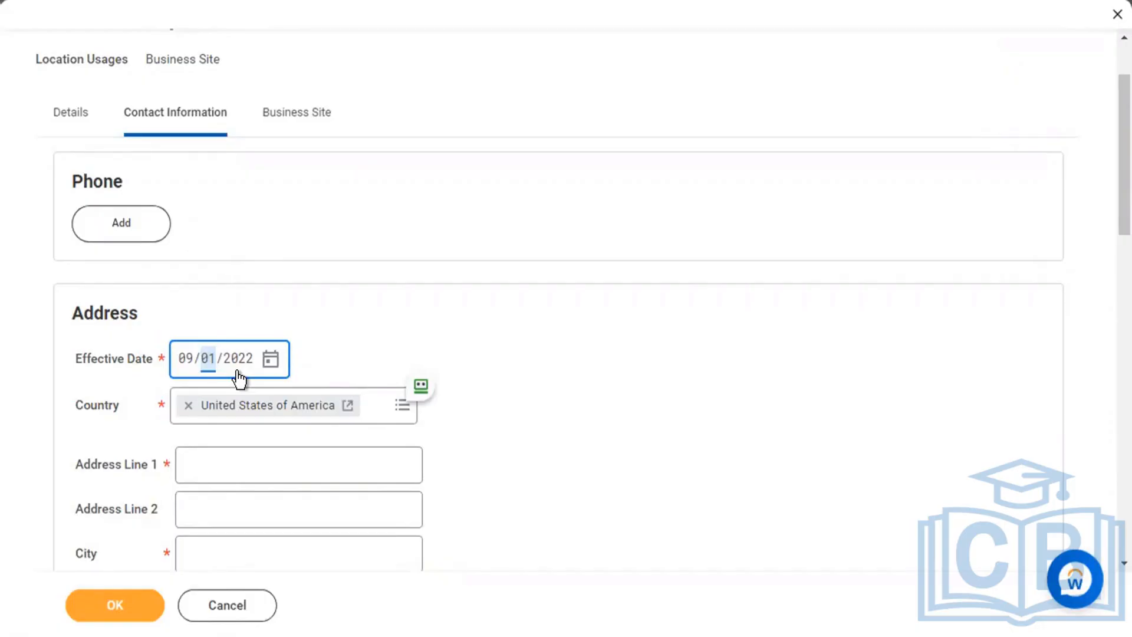
{"action": "left_click", "coordinate": [267, 458]}
{"action": "type", "text": "810"}
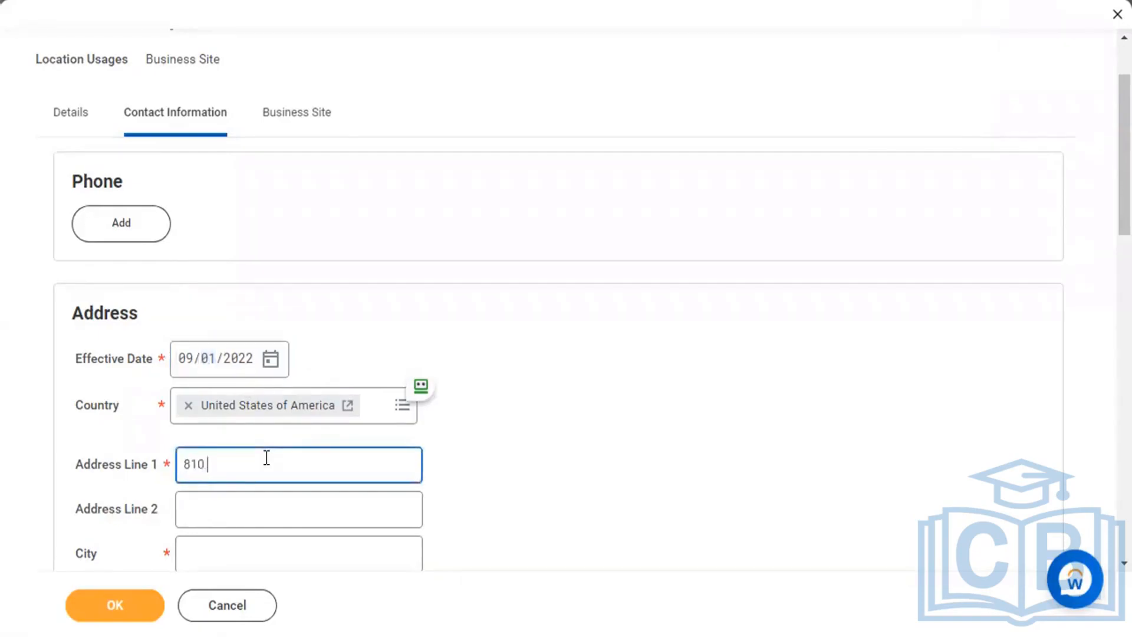
{"action": "type", "text": " Micro"}
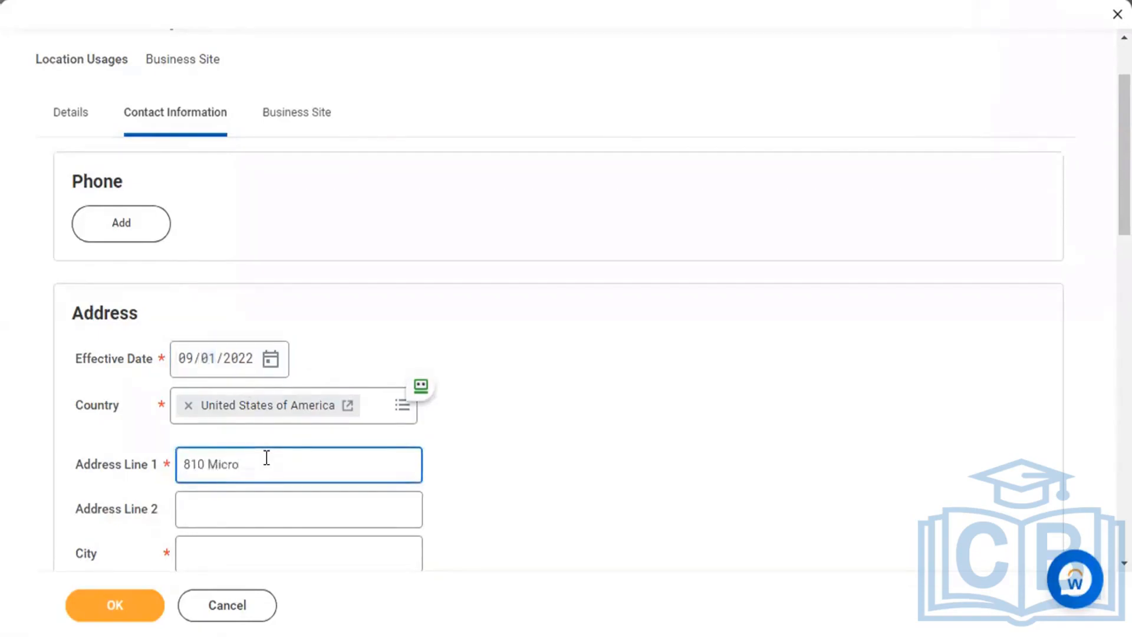
{"action": "type", "text": " Ct"}
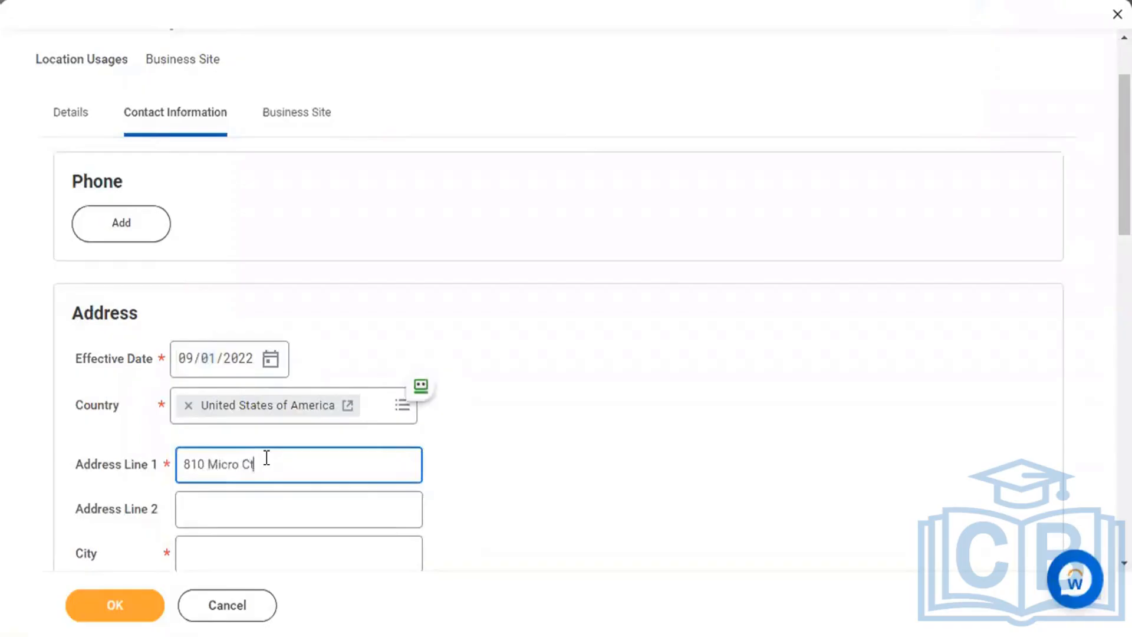
{"action": "left_click", "coordinate": [213, 553]}
{"action": "type", "text": "Roseville"}
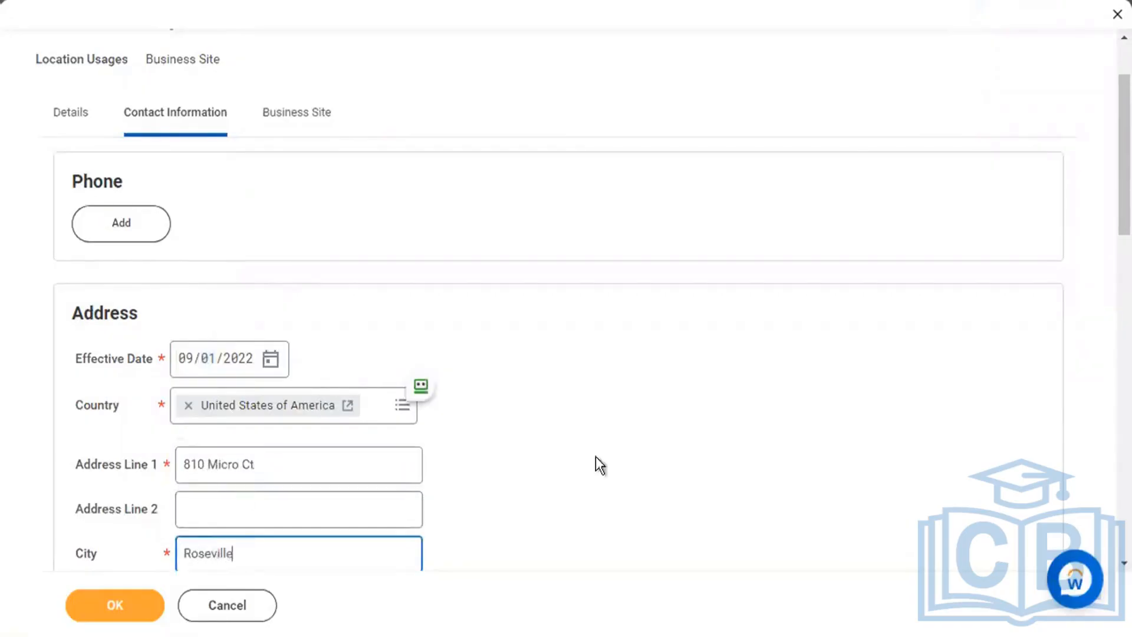
{"action": "left_click", "coordinate": [613, 453]}
- Set the state to California and the postal code to 95678
{"action": "scroll", "coordinate": [613, 453], "scroll_direction": "down", "scroll_amount": 2}
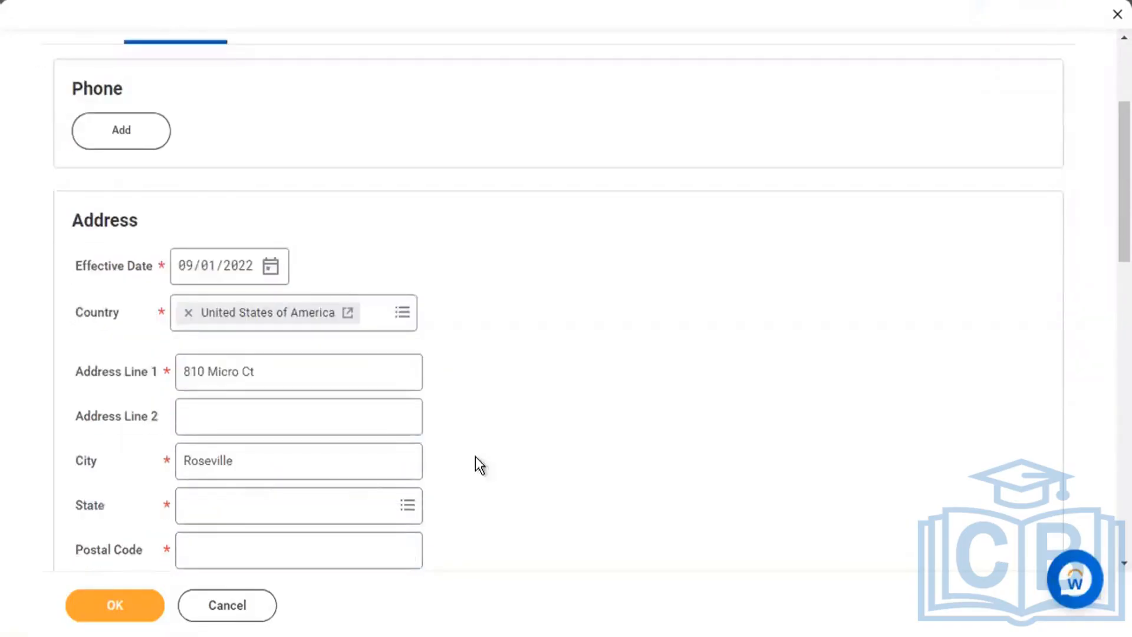
{"action": "left_click", "coordinate": [281, 504]}
{"action": "type", "text": "califor"}
{"action": "key", "text": "Return"}
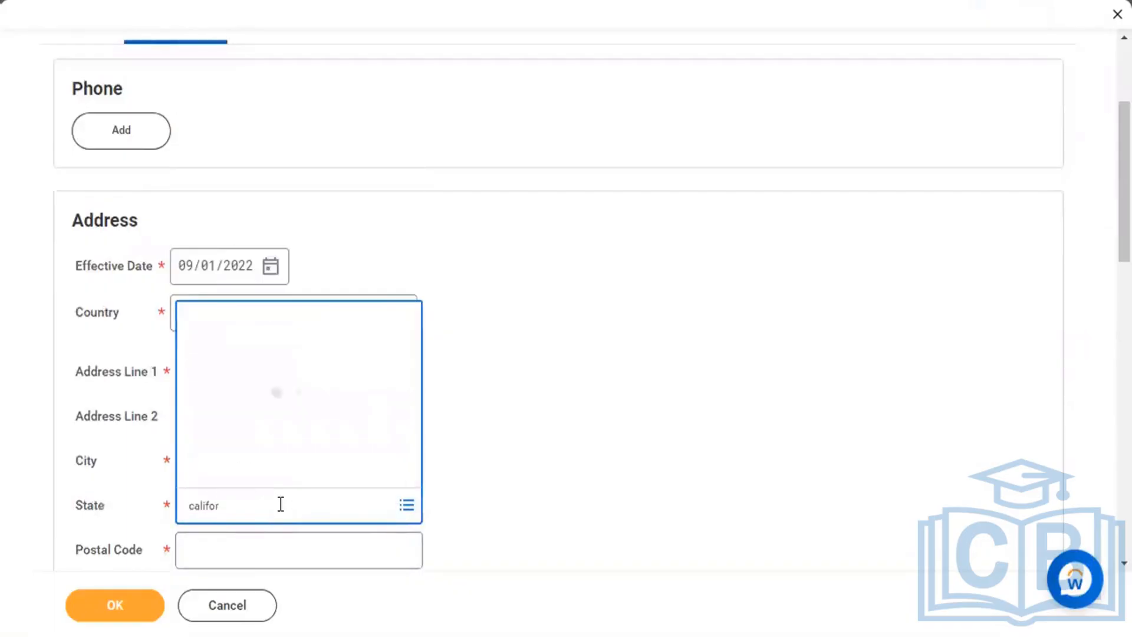
{"action": "left_click", "coordinate": [288, 546]}
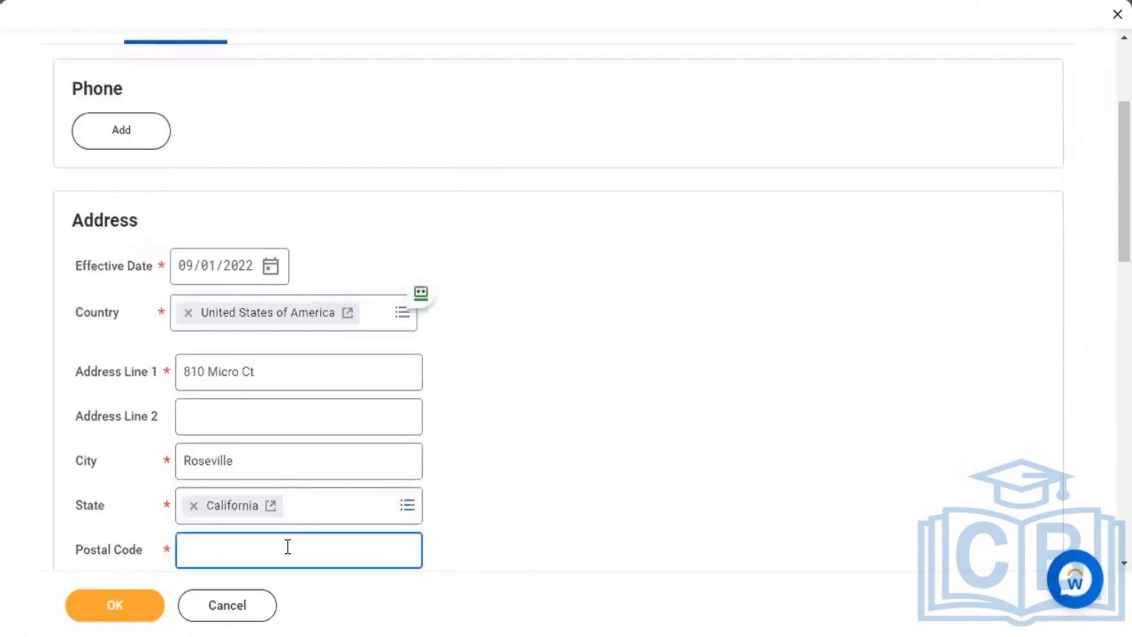
{"action": "type", "text": "95678"}
{"action": "left_click", "coordinate": [638, 480]}
- Mark the address as Primary and submit the new location
{"action": "scroll", "coordinate": [638, 480], "scroll_direction": "down", "scroll_amount": 1}
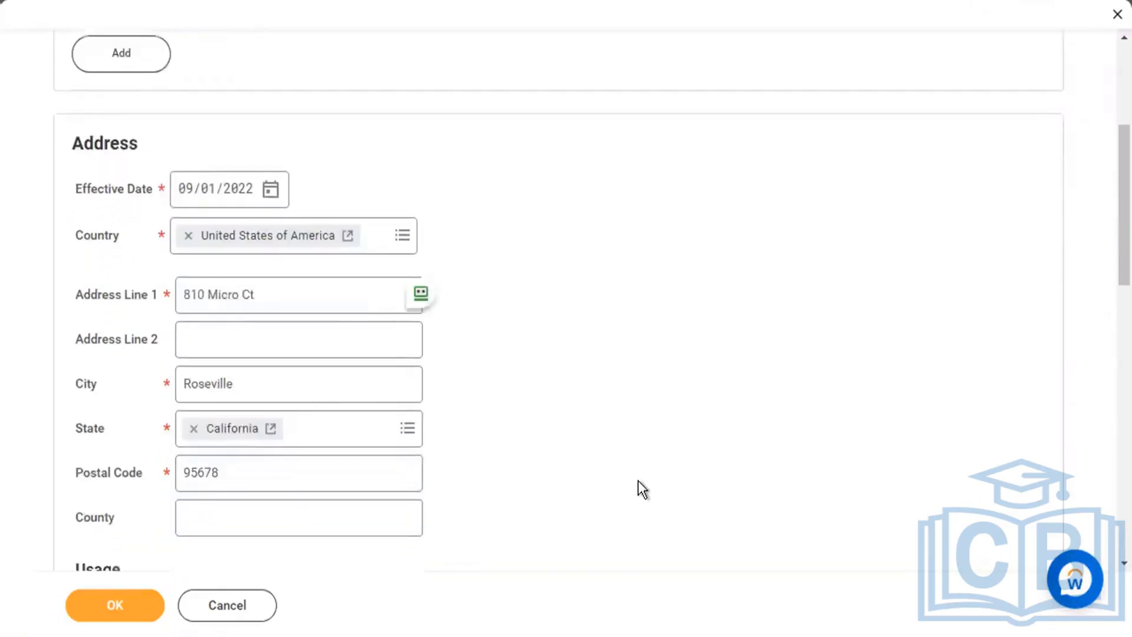
{"action": "scroll", "coordinate": [638, 480], "scroll_direction": "down", "scroll_amount": 1}
{"action": "scroll", "coordinate": [240, 531], "scroll_direction": "down", "scroll_amount": 3}
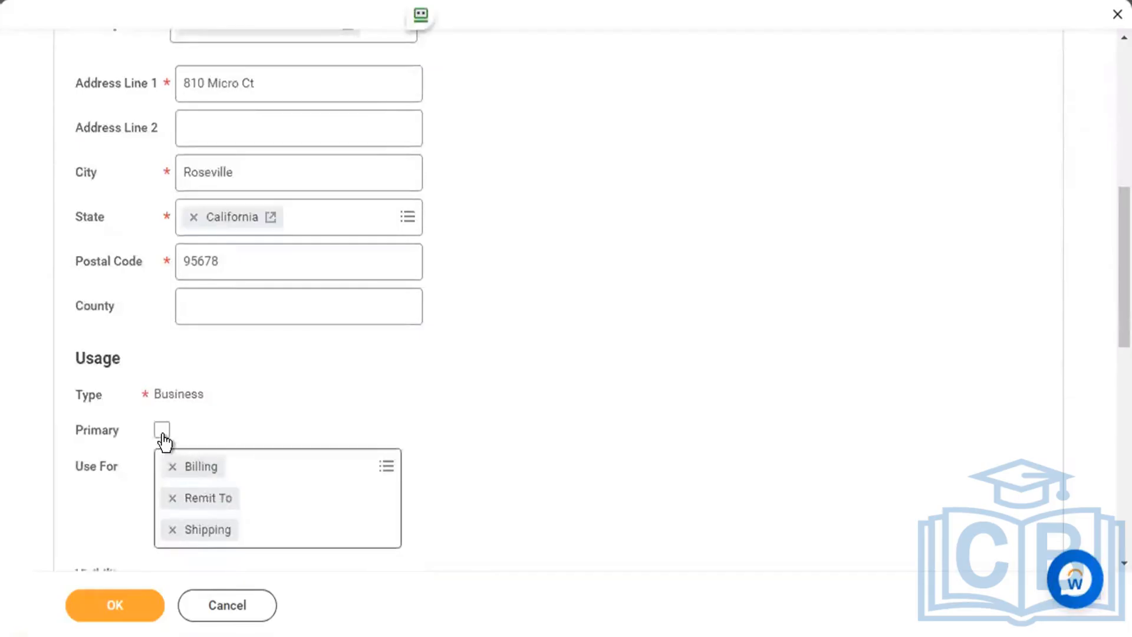
{"action": "left_click", "coordinate": [162, 430]}
{"action": "left_click", "coordinate": [127, 614]}
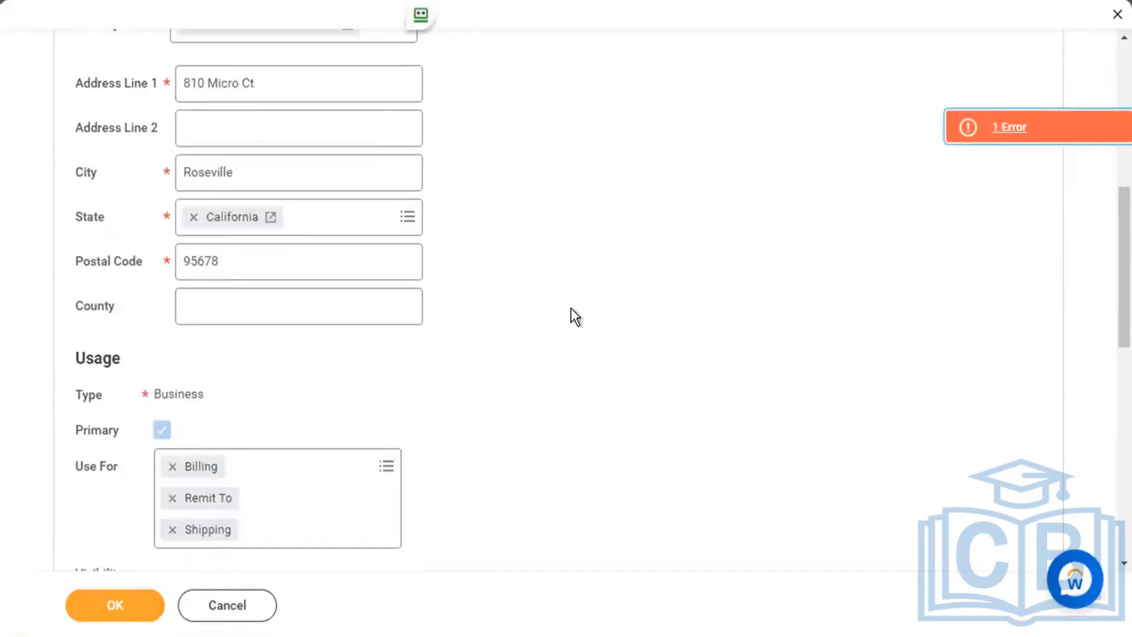
- Inspect the reported Time Profile error, then dismiss the error details
{"action": "scroll", "coordinate": [571, 307], "scroll_direction": "up", "scroll_amount": 5}
{"action": "left_click", "coordinate": [1047, 144]}
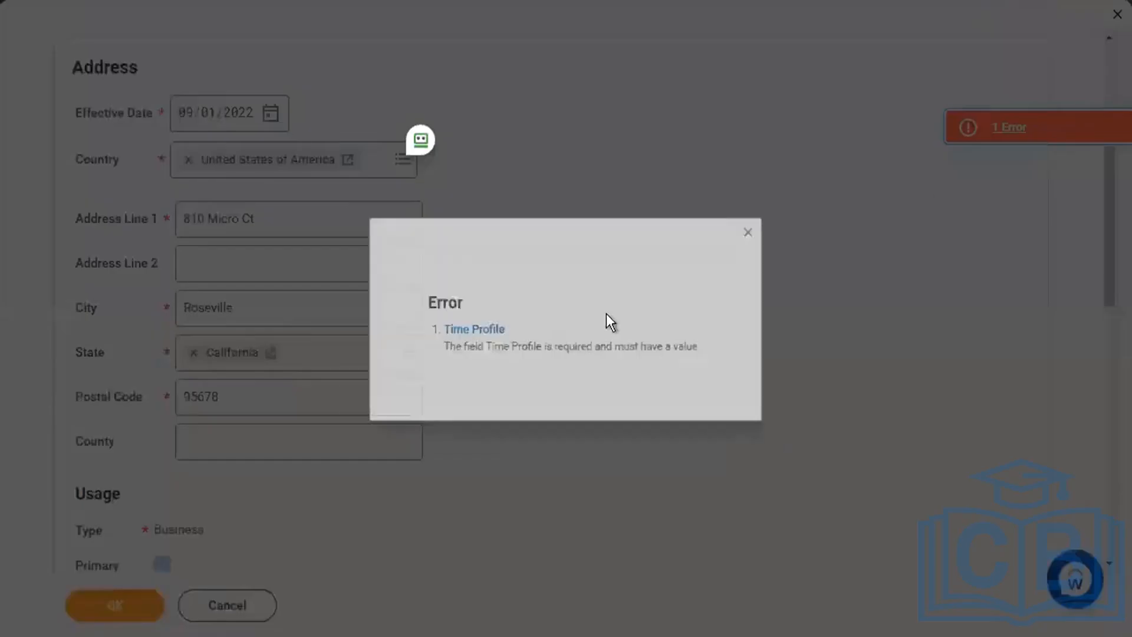
{"action": "left_click_drag", "start_coordinate": [444, 350], "coordinate": [637, 349]}
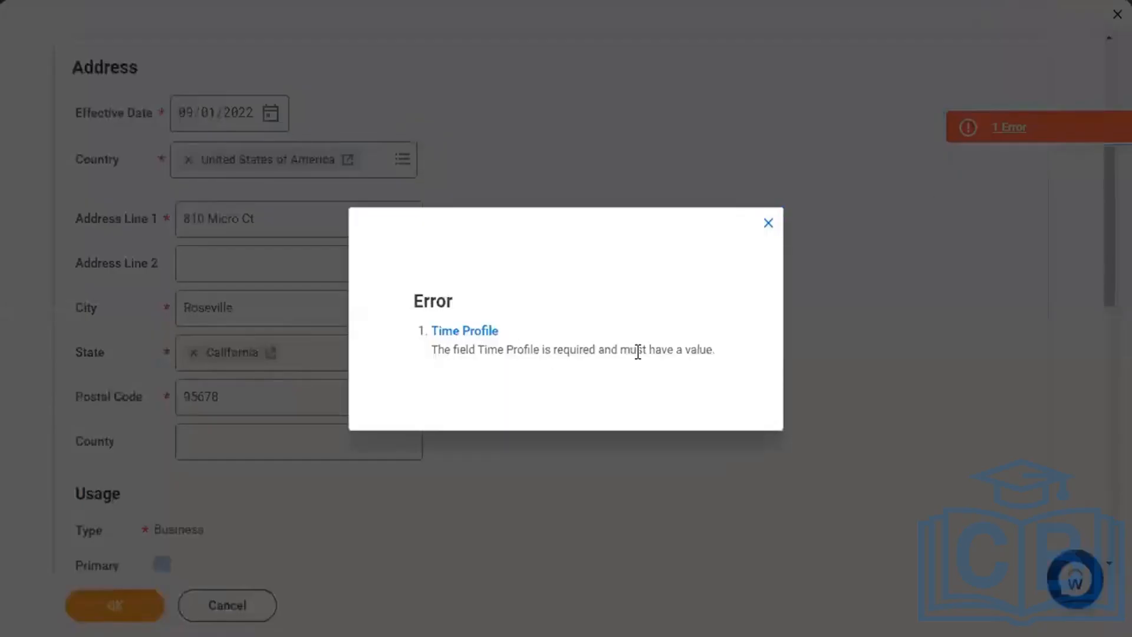
{"action": "left_click", "coordinate": [769, 222]}
- On the Business Site tab, set Time Profile to Flexgun_Standard Hours 40 and replace the London time zone with Pacific
{"action": "scroll", "coordinate": [638, 249], "scroll_direction": "up", "scroll_amount": 5}
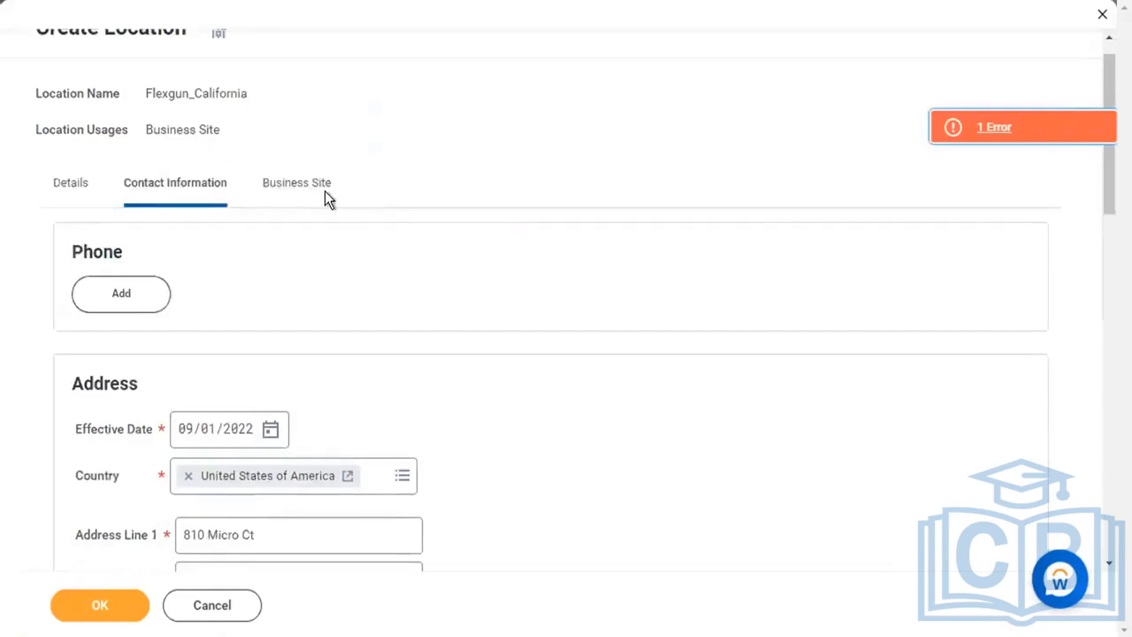
{"action": "left_click", "coordinate": [278, 184]}
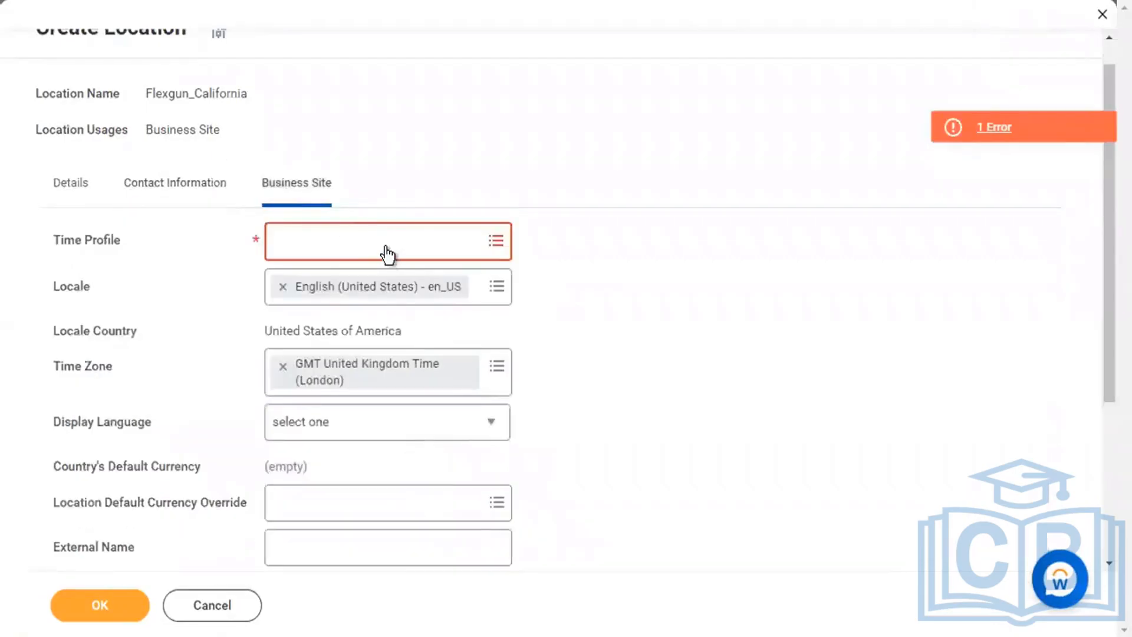
{"action": "left_click", "coordinate": [387, 247]}
{"action": "type", "text": "fle"}
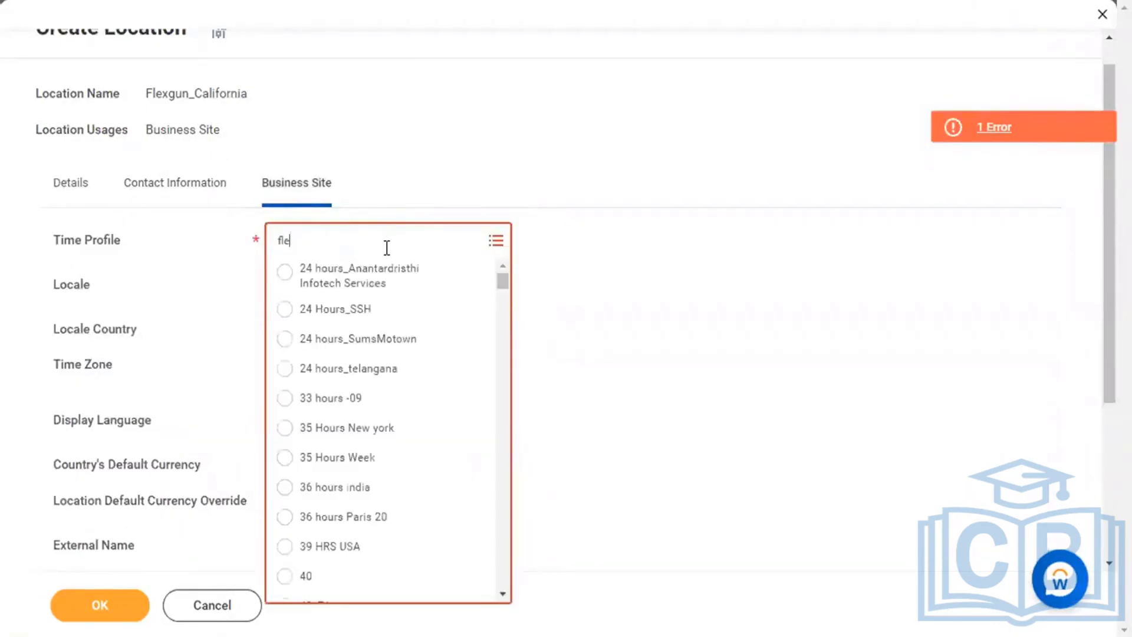
{"action": "type", "text": "xgun"}
{"action": "key", "text": "Return"}
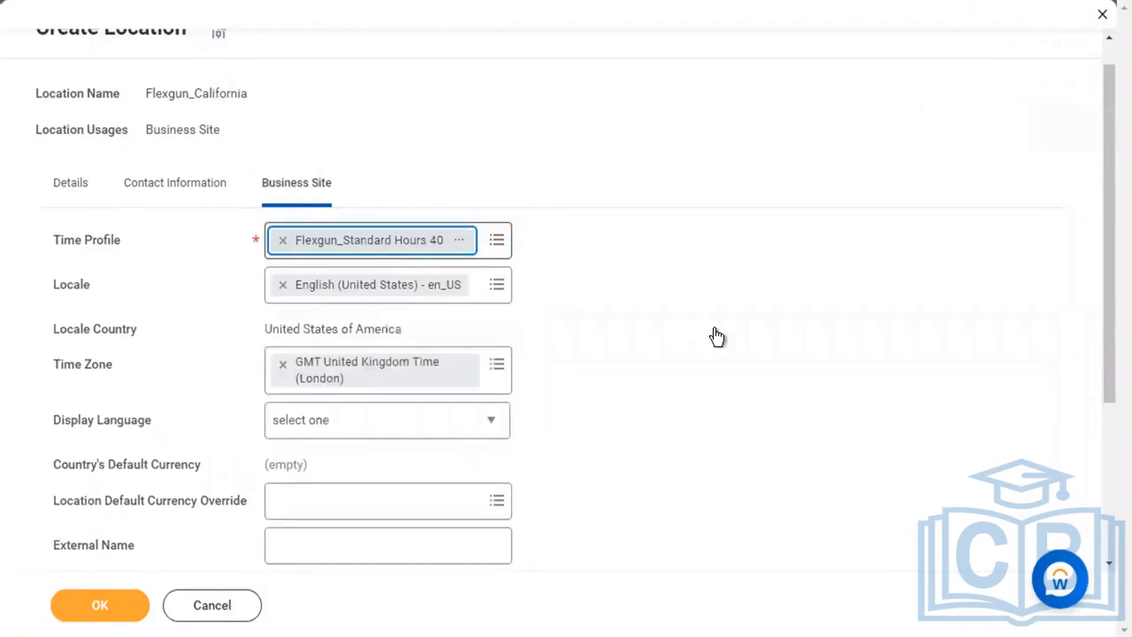
{"action": "left_click", "coordinate": [283, 364]}
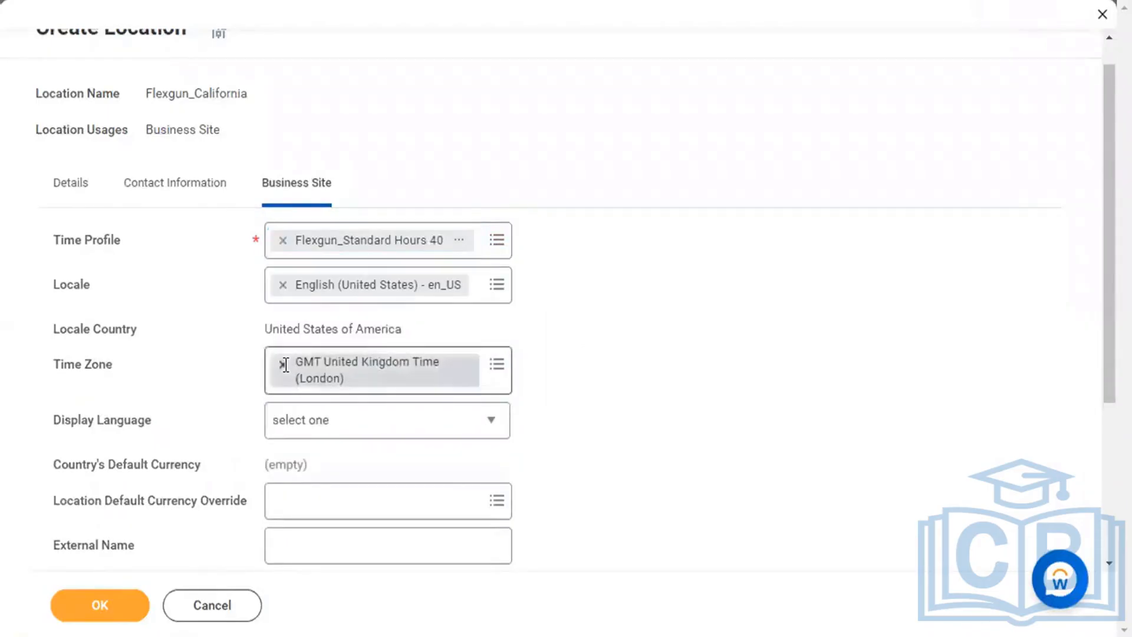
{"action": "type", "text": "pacific"}
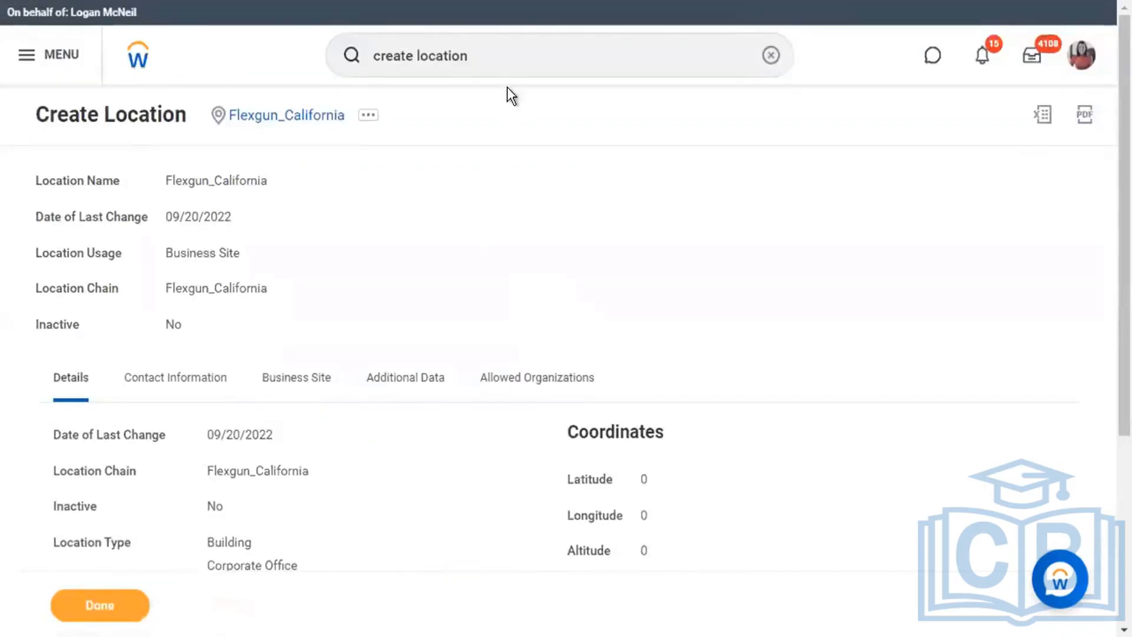
- Search 'create loca hire' and start the Create Location Hierarchy task
{"action": "left_click", "coordinate": [534, 60]}
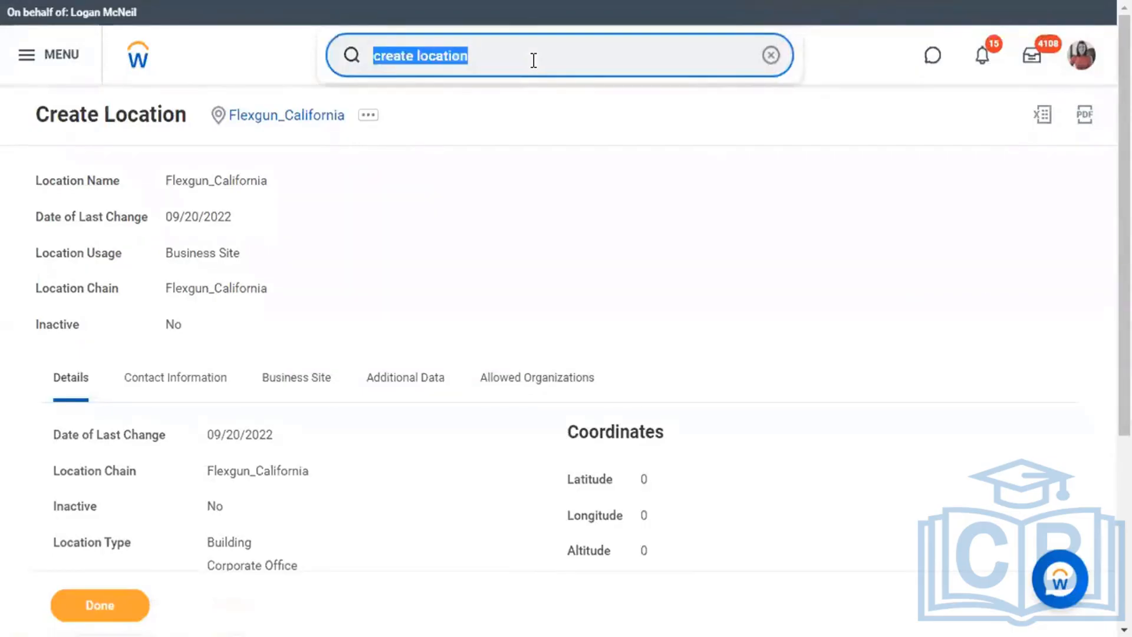
{"action": "type", "text": "create l"}
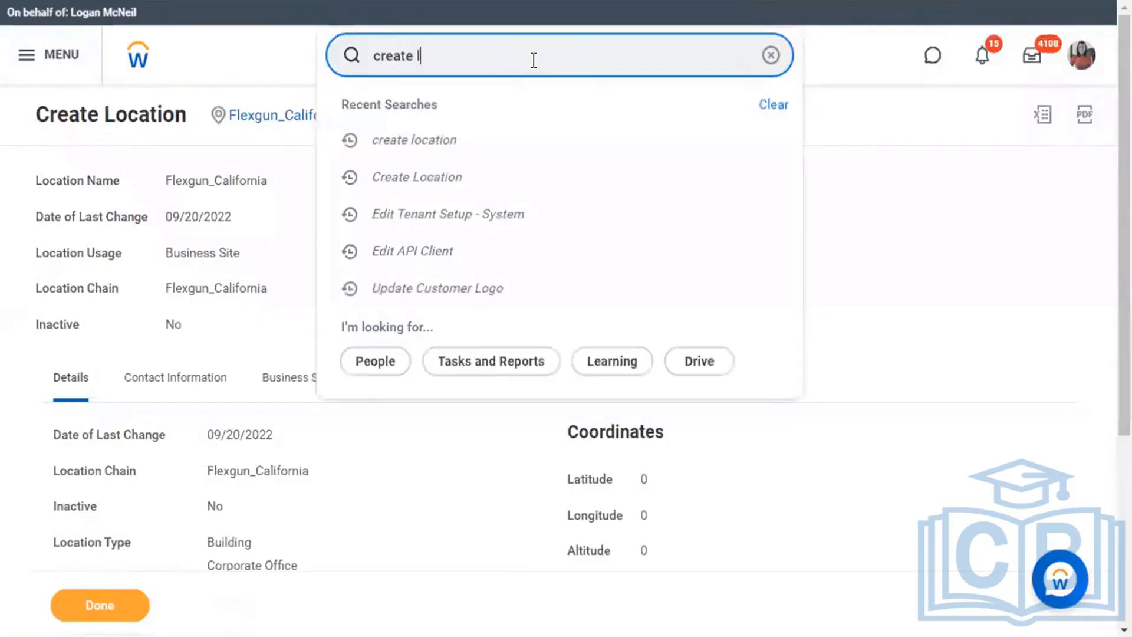
{"action": "type", "text": "oca hire"}
{"action": "key", "text": "Return"}
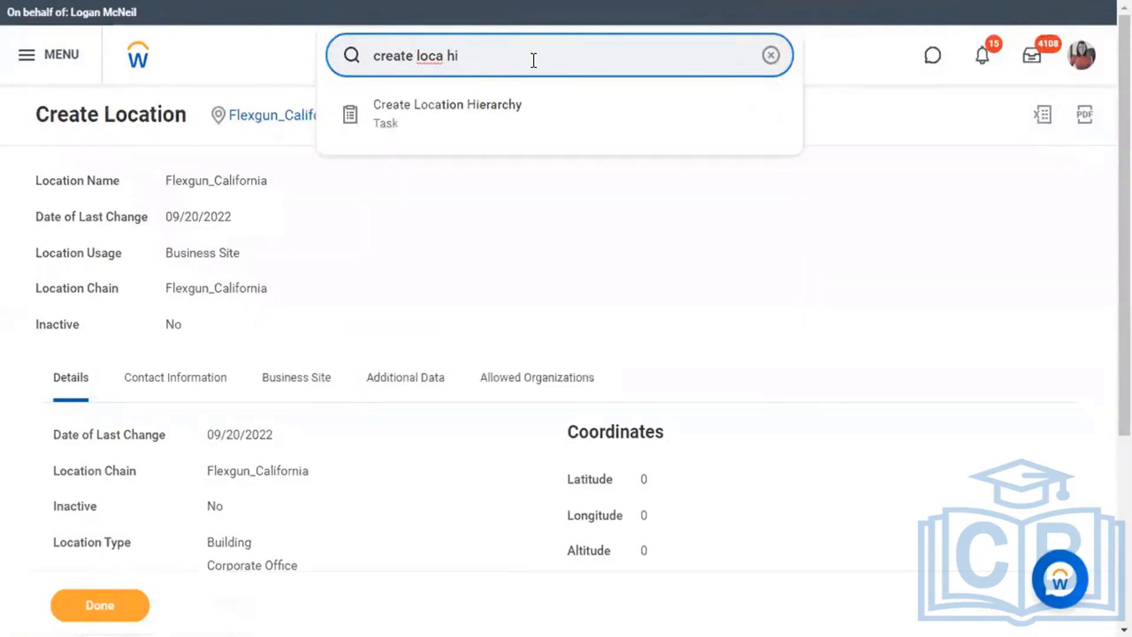
{"action": "left_click", "coordinate": [546, 112]}
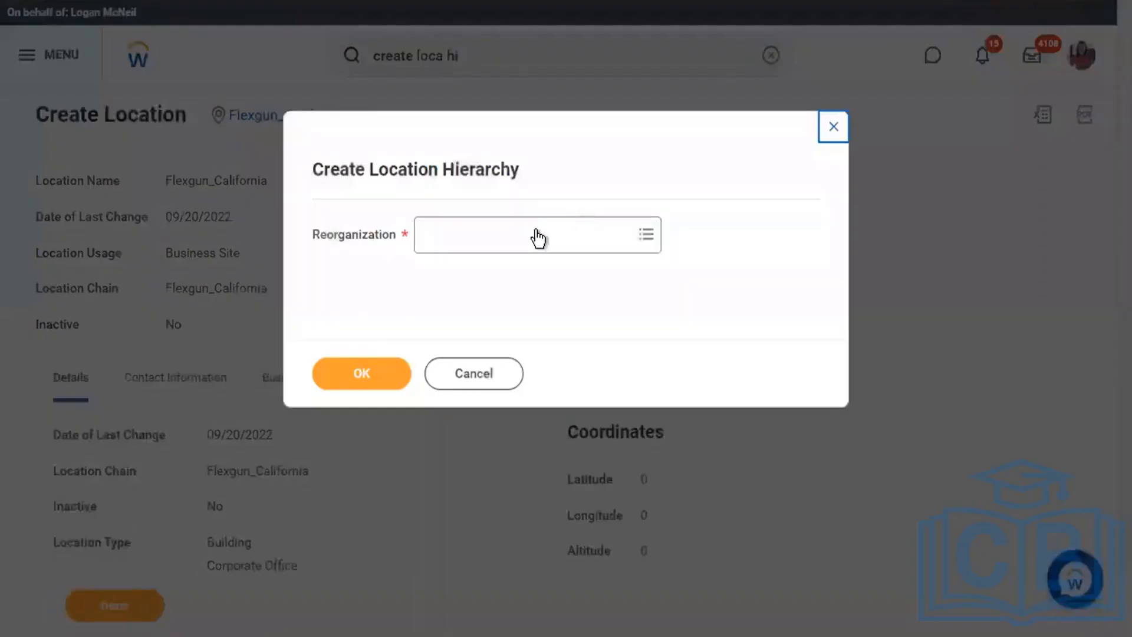
- After previewing CF_Batch reorganizations, choose CF_Batch_09_2022 (09/01/2022) and confirm
{"action": "left_click", "coordinate": [528, 235]}
{"action": "type", "text": "c"}
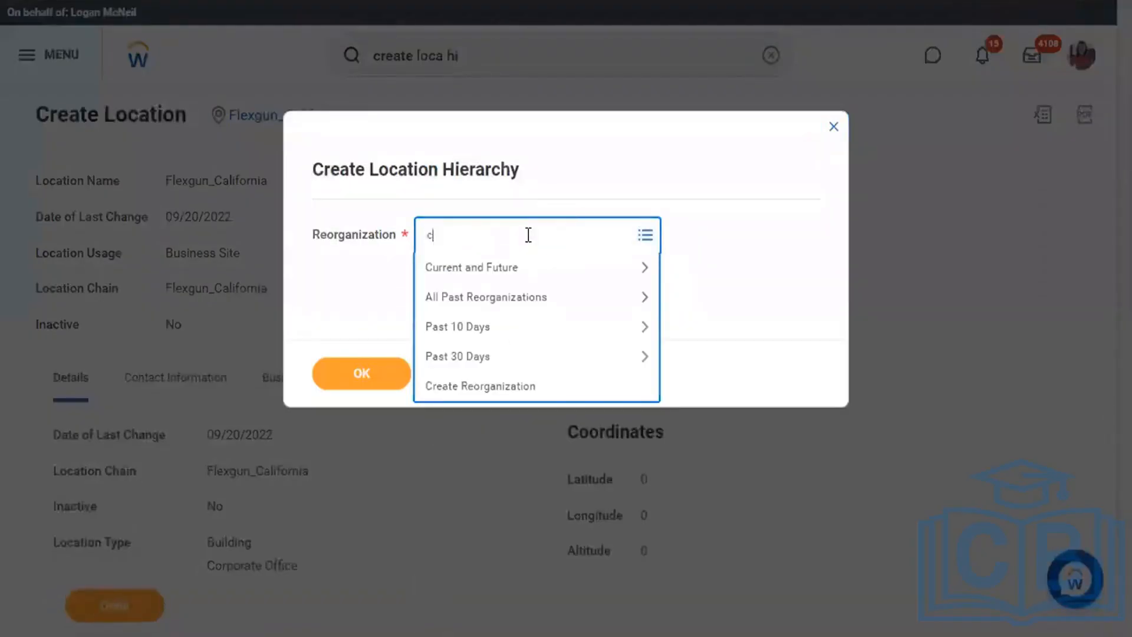
{"action": "type", "text": "f_batch"}
{"action": "key", "text": "Return"}
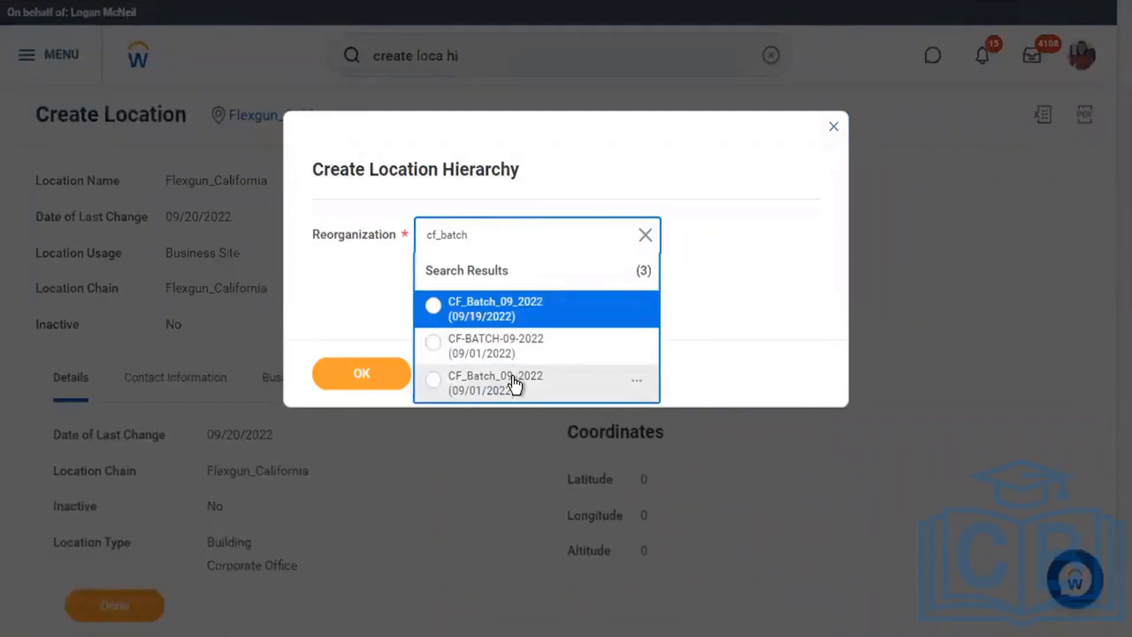
{"action": "left_click", "coordinate": [638, 382]}
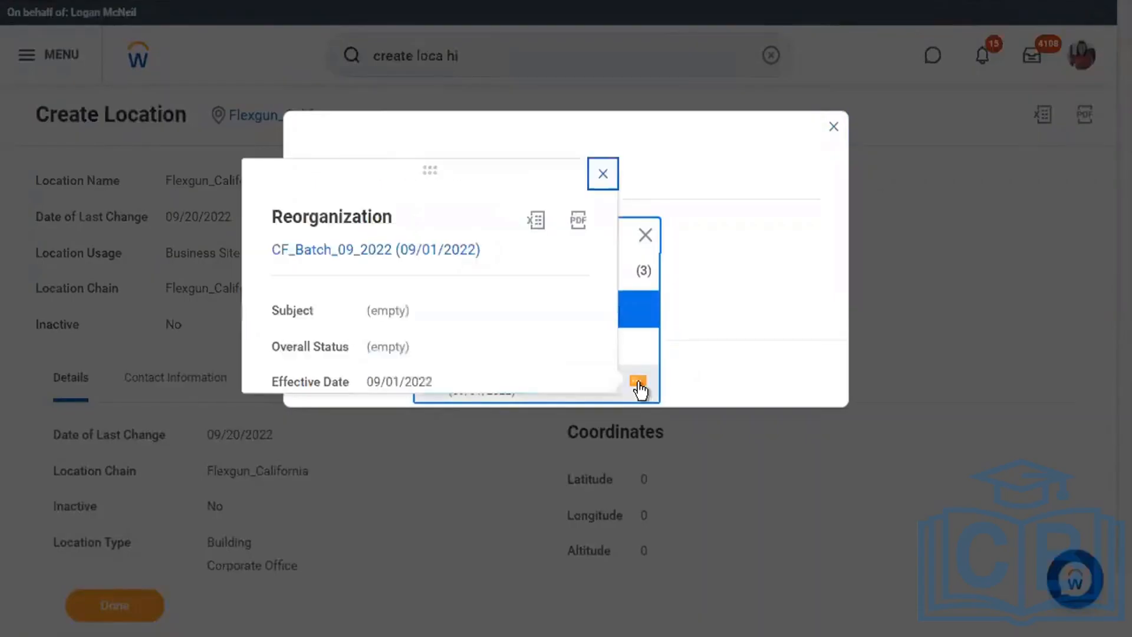
{"action": "left_click", "coordinate": [606, 173]}
{"action": "left_click", "coordinate": [638, 345]}
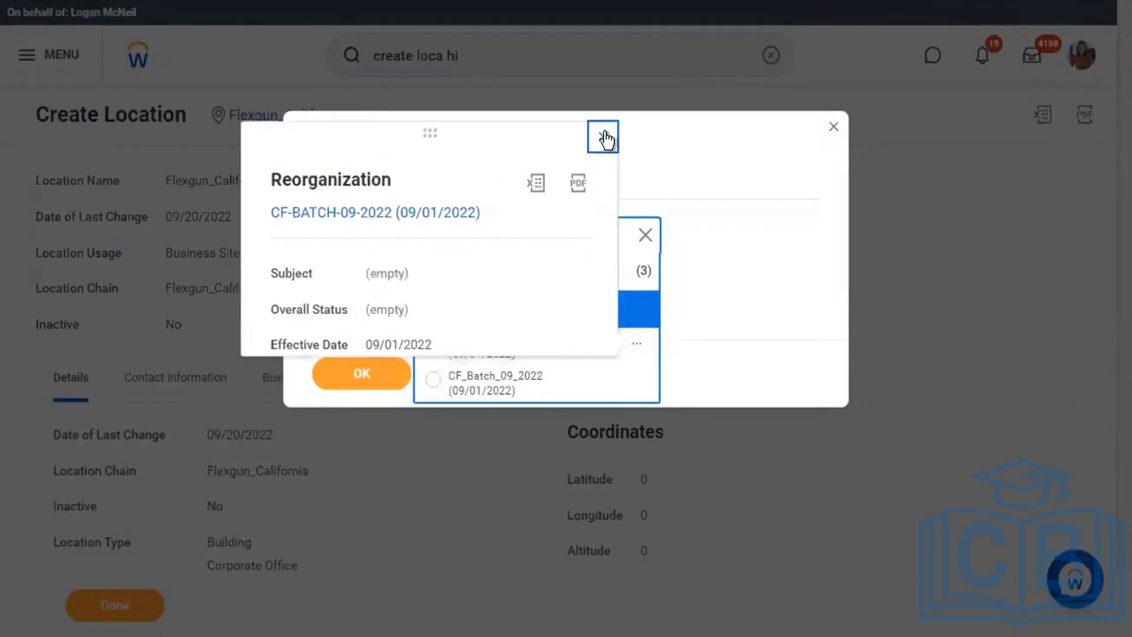
{"action": "left_click", "coordinate": [602, 137]}
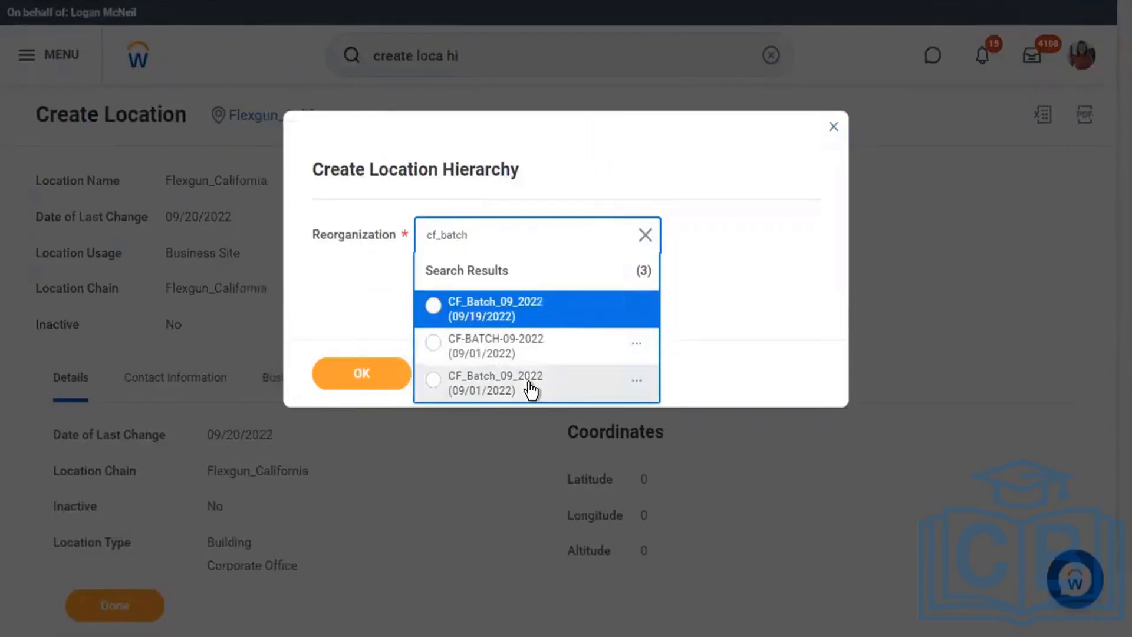
{"action": "left_click", "coordinate": [531, 388]}
{"action": "left_click", "coordinate": [346, 371]}
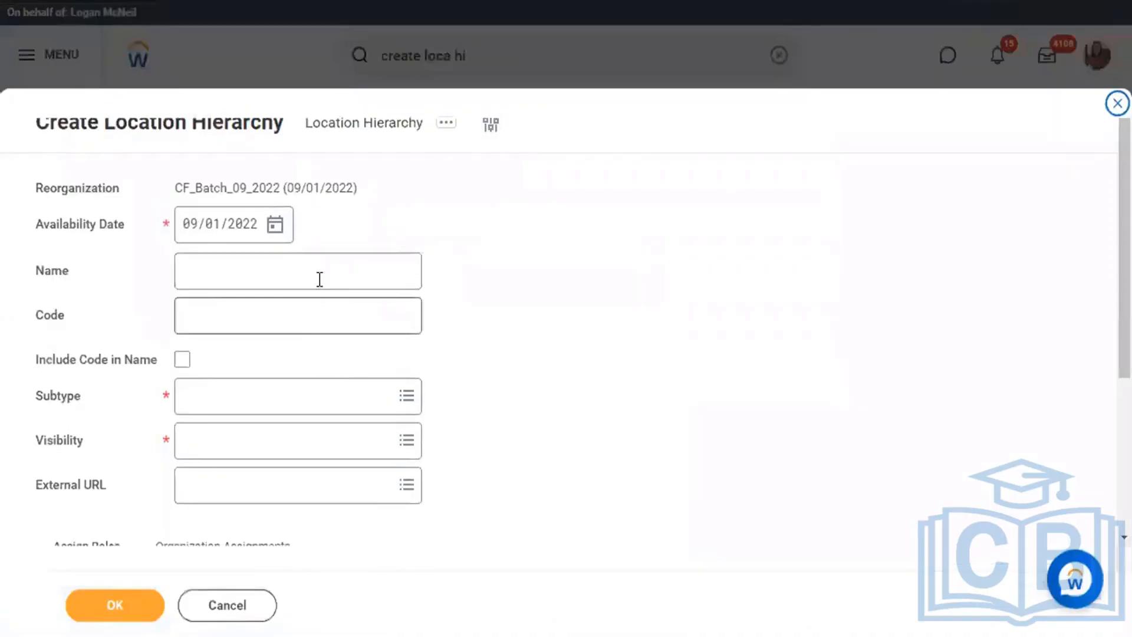
- Name the hierarchy America with subtype Location Hierarchy and visibility Everyone
{"action": "left_click", "coordinate": [327, 275]}
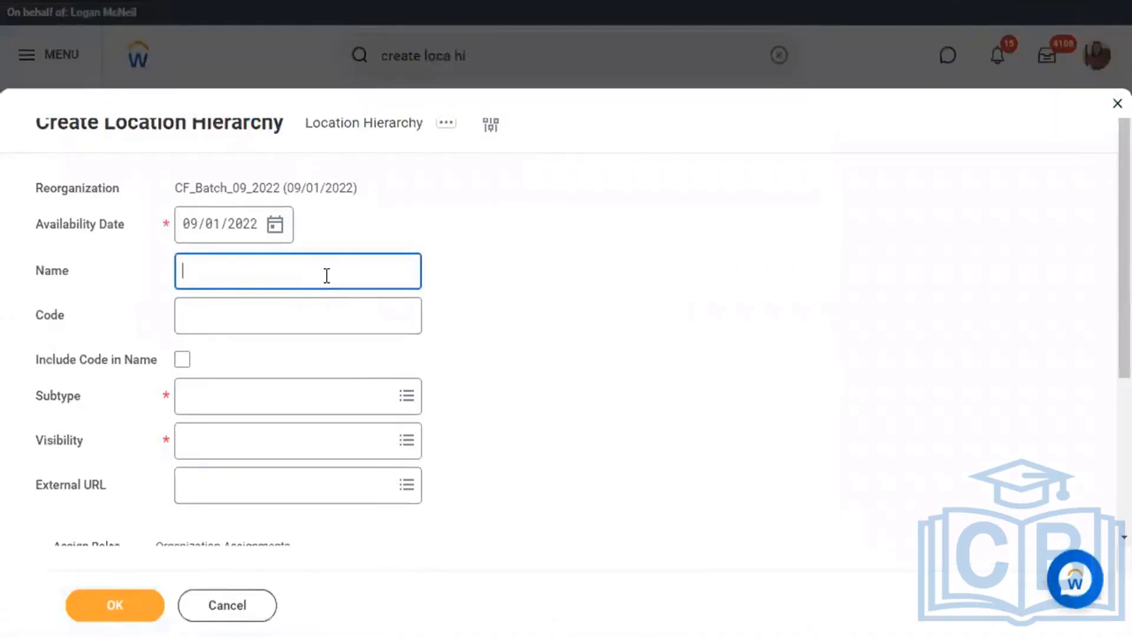
{"action": "type", "text": "America"}
{"action": "left_click", "coordinate": [325, 389]}
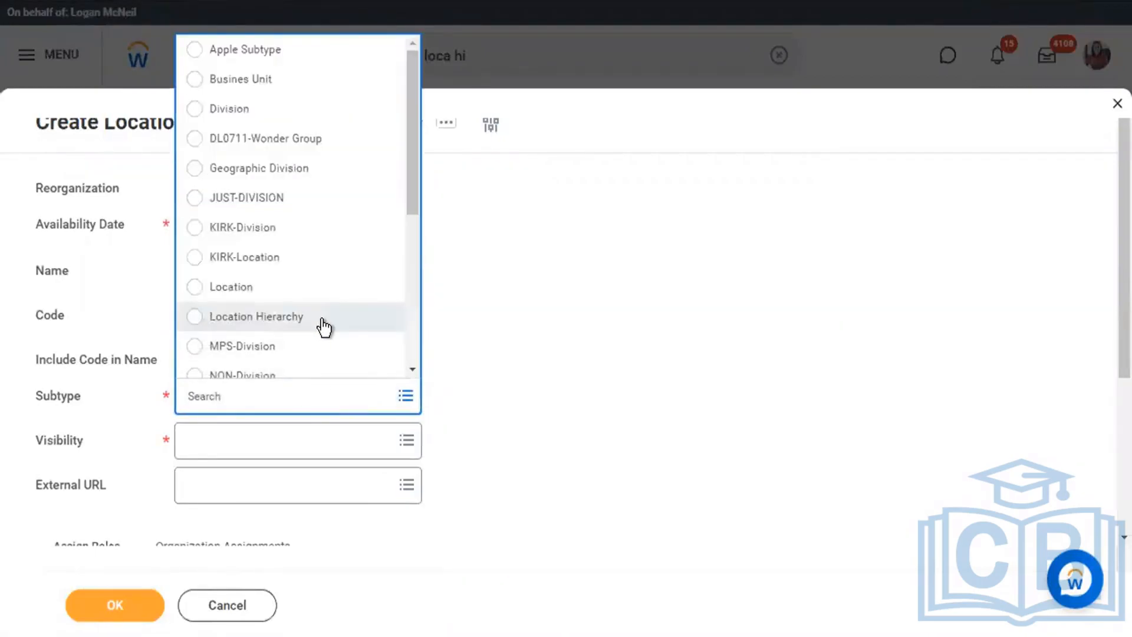
{"action": "left_click", "coordinate": [321, 317]}
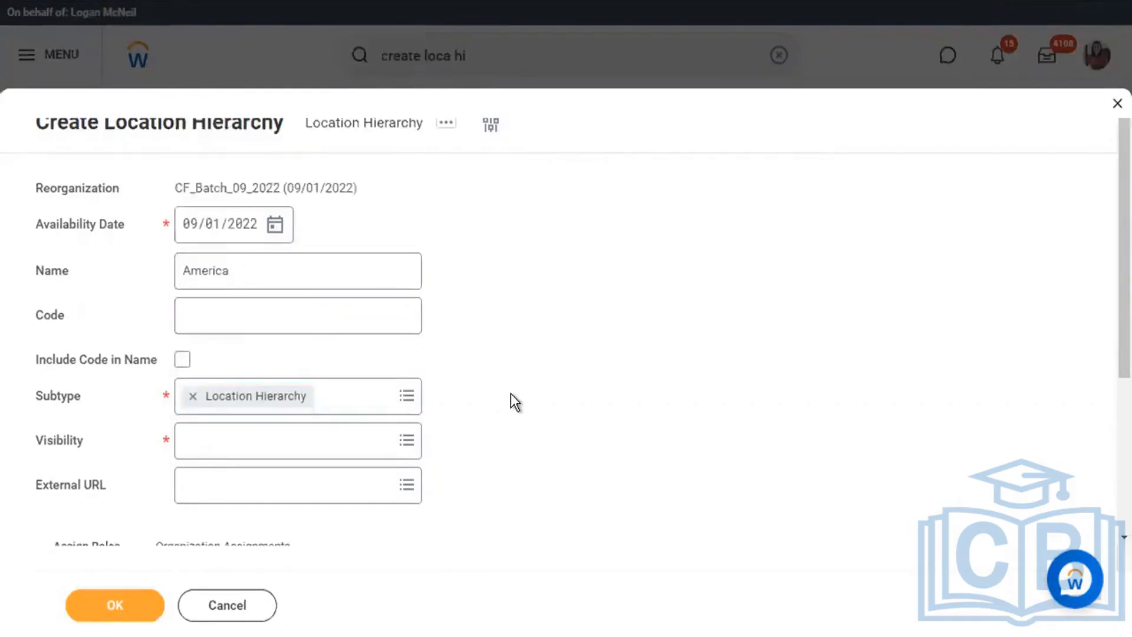
{"action": "scroll", "coordinate": [510, 401], "scroll_direction": "down", "scroll_amount": 2}
{"action": "left_click", "coordinate": [391, 328]}
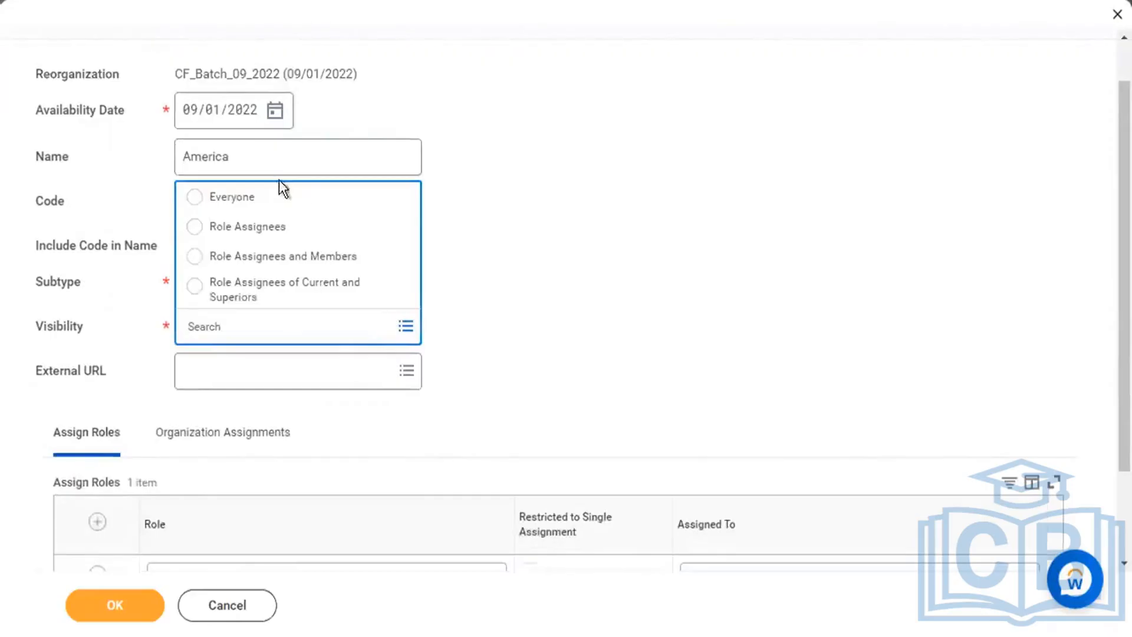
{"action": "key", "text": "Return"}
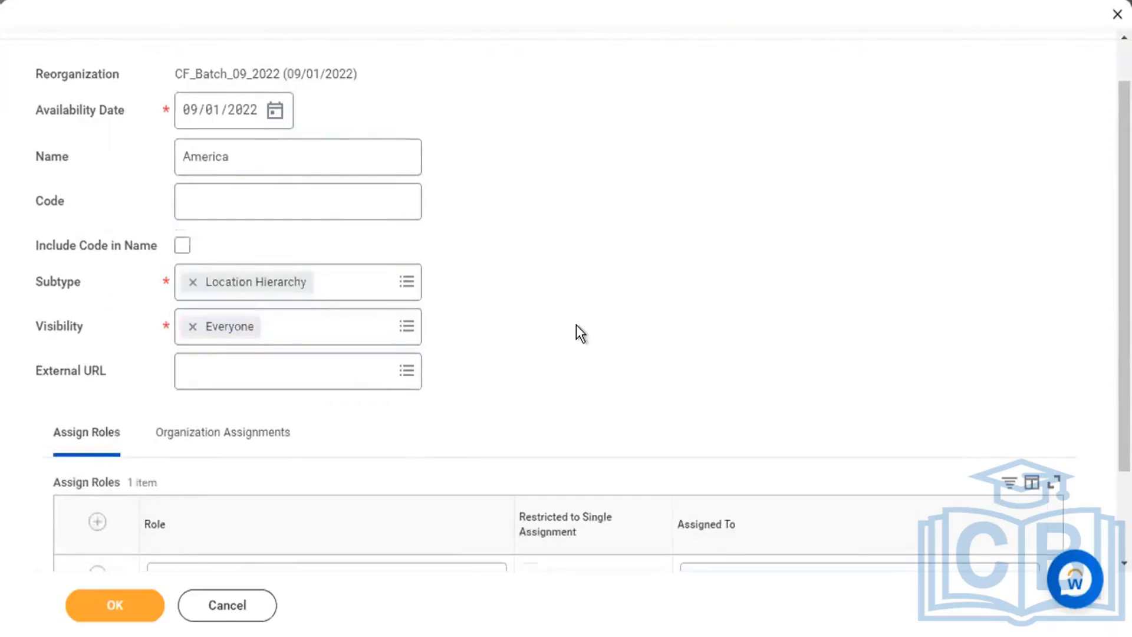
- Remove the empty role assignment row, review organization assignments, and submit the hierarchy
{"action": "scroll", "coordinate": [218, 429], "scroll_direction": "down", "scroll_amount": 2}
{"action": "left_click", "coordinate": [98, 458]}
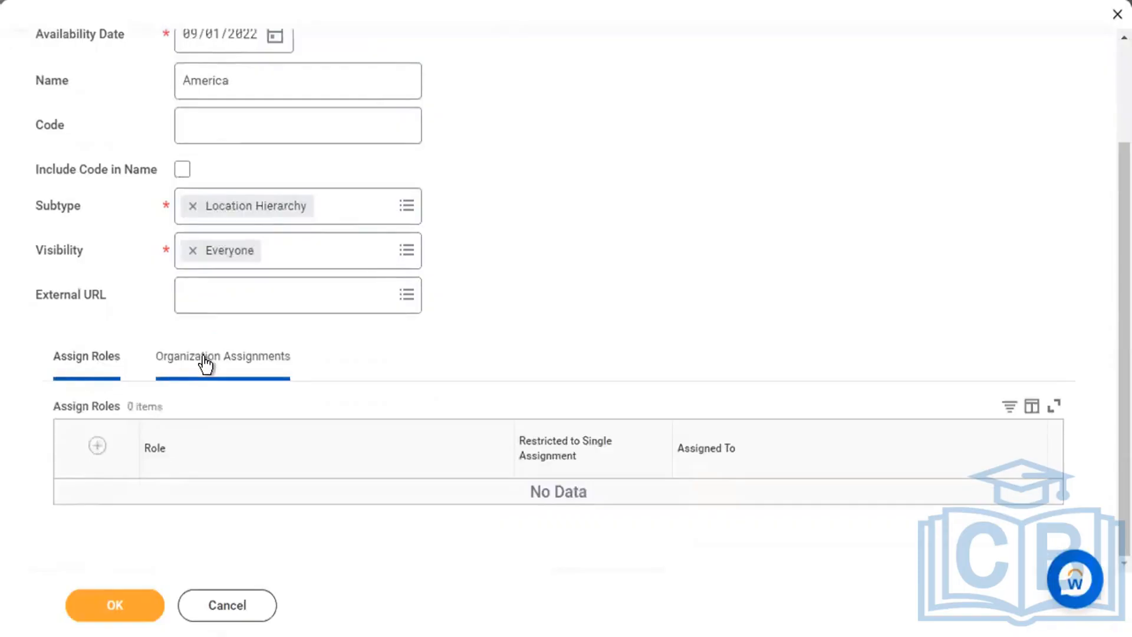
{"action": "left_click", "coordinate": [205, 364]}
{"action": "scroll", "coordinate": [537, 324], "scroll_direction": "down", "scroll_amount": 2}
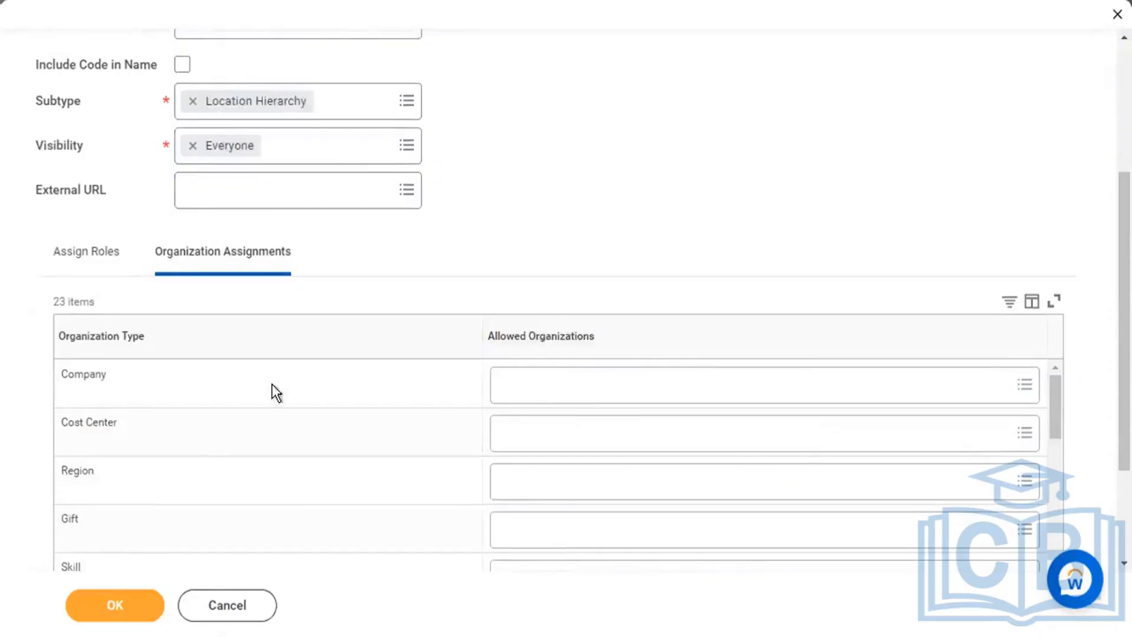
{"action": "left_click", "coordinate": [133, 614]}
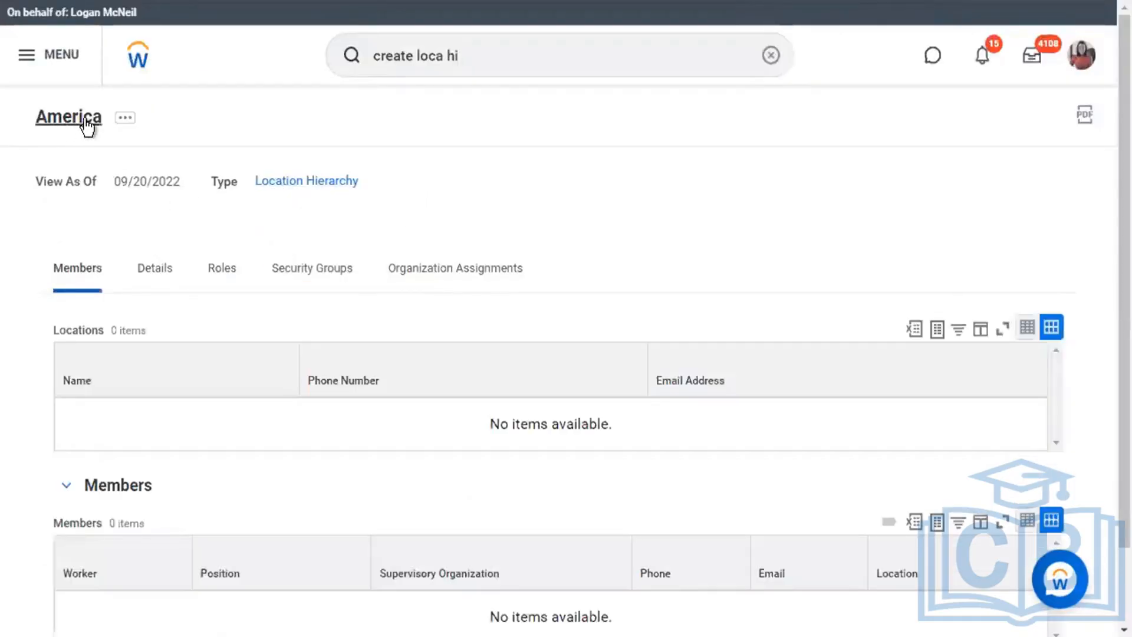
- Search 'flexgu' and open the Flexgun_Boston location page
{"action": "left_click", "coordinate": [536, 64]}
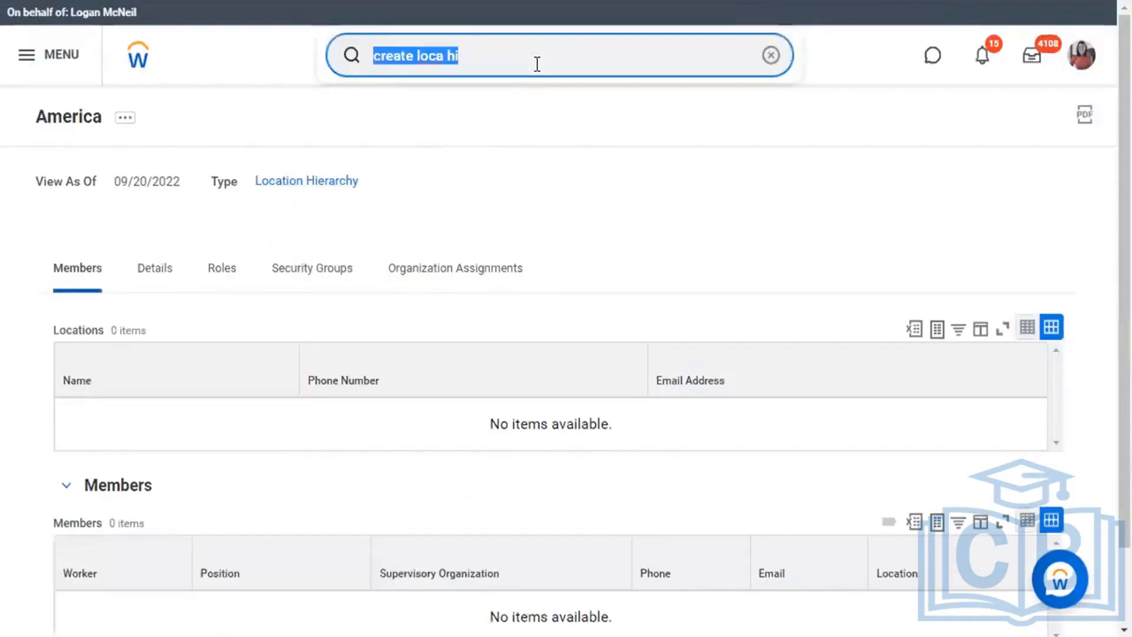
{"action": "type", "text": "flexgun"}
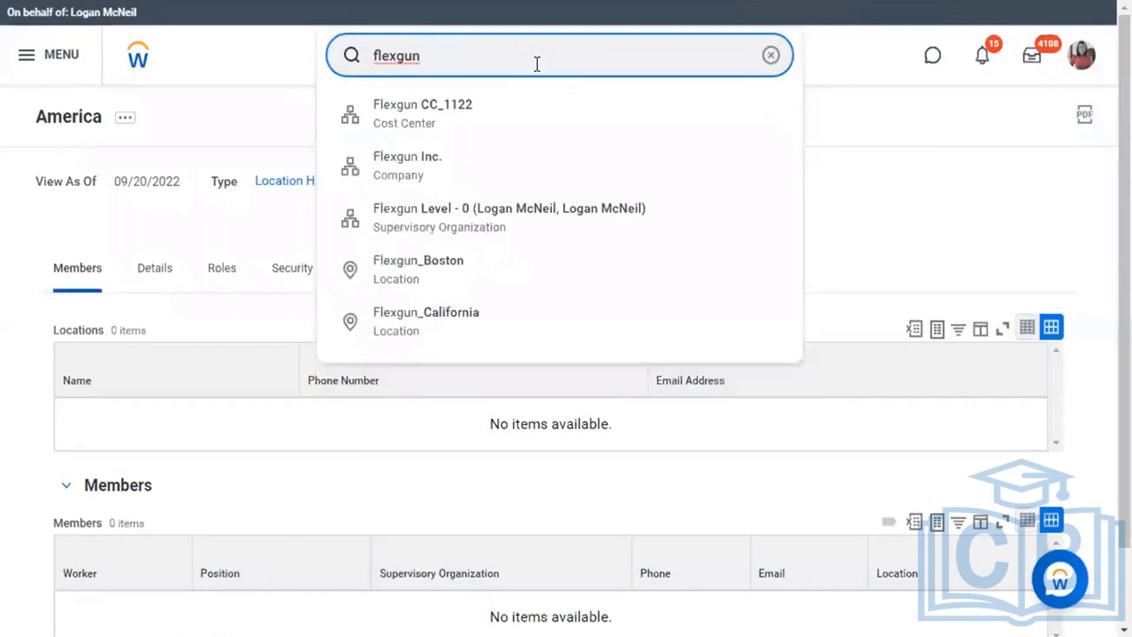
{"action": "left_click", "coordinate": [430, 271]}
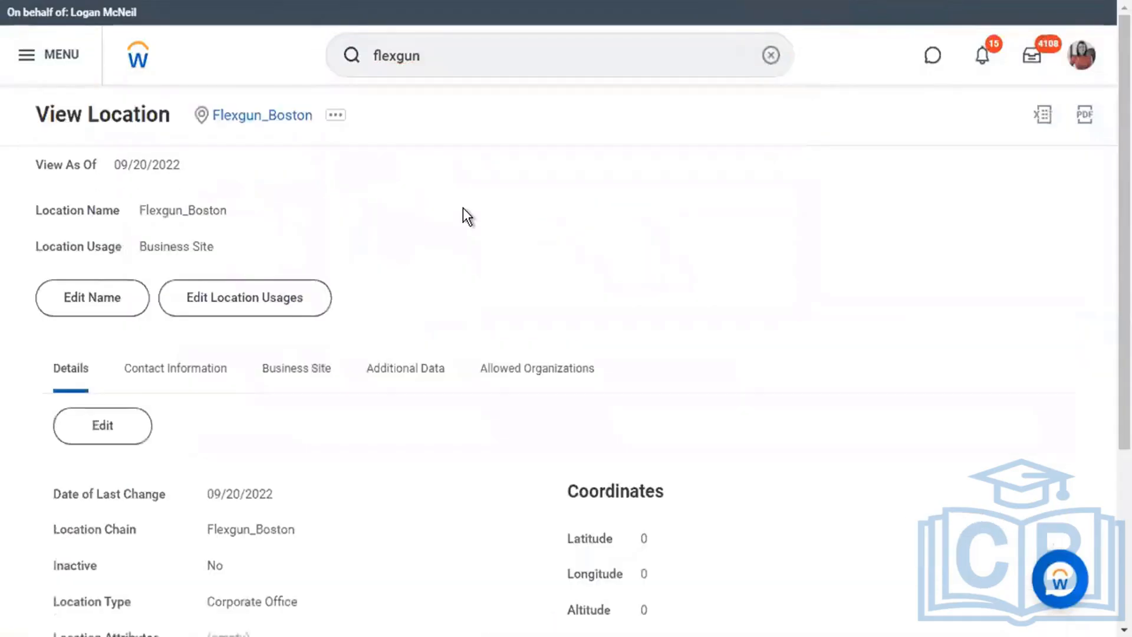
{"action": "left_click", "coordinate": [336, 116]}
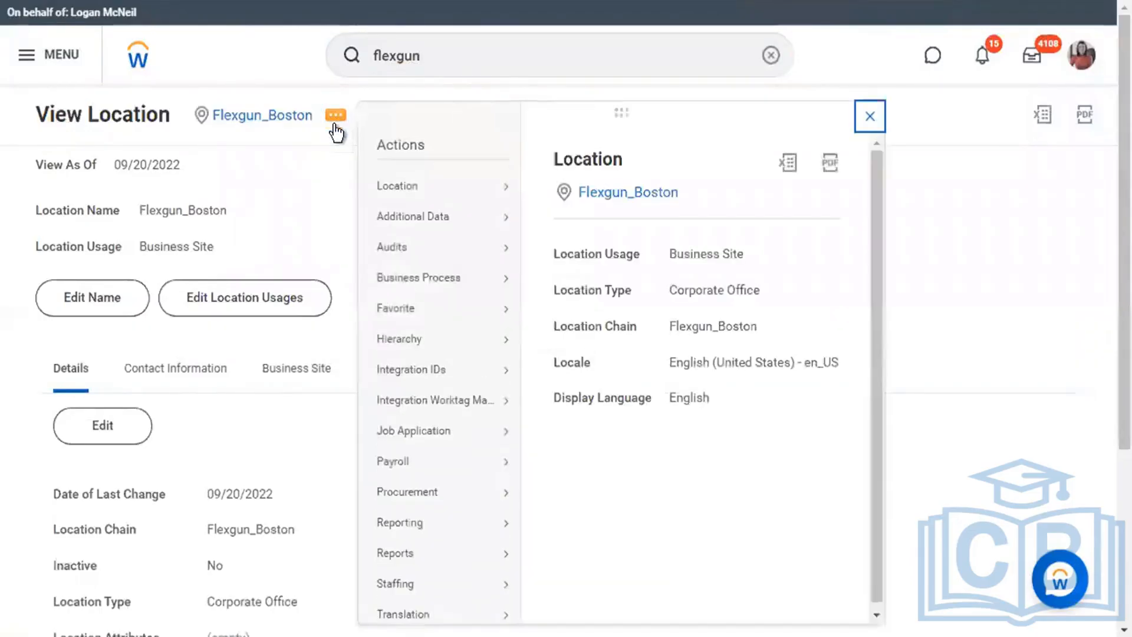
{"action": "left_click", "coordinate": [19, 417]}
- Review Flexgun_Boston's location details, then bring up its related actions
{"action": "scroll", "coordinate": [19, 417], "scroll_direction": "down", "scroll_amount": 3}
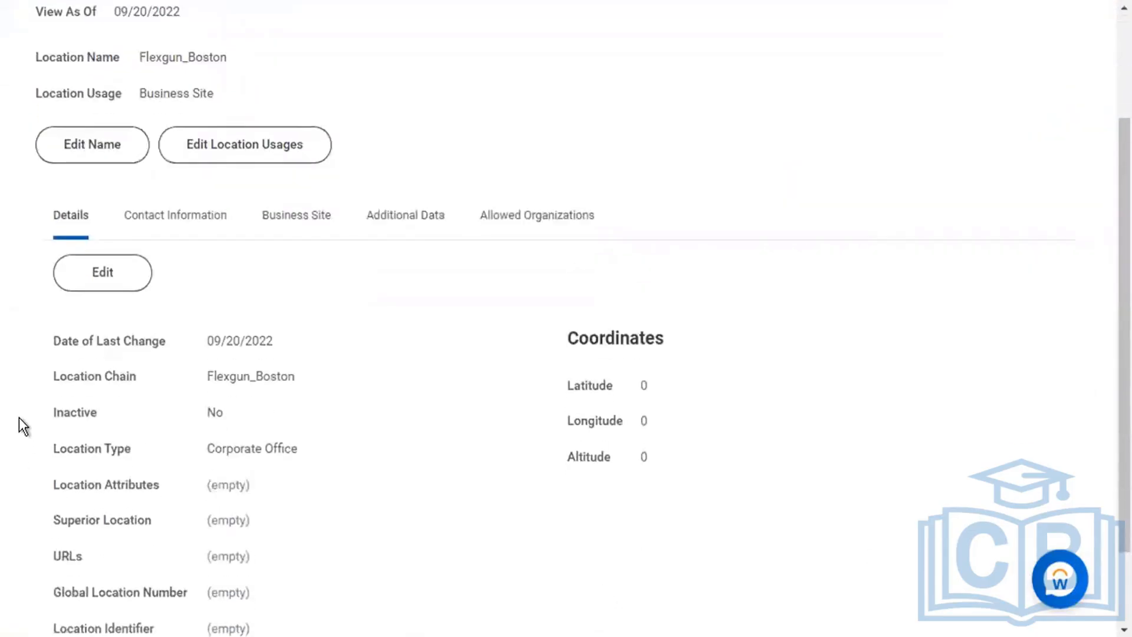
{"action": "scroll", "coordinate": [19, 417], "scroll_direction": "down", "scroll_amount": 1}
{"action": "scroll", "coordinate": [19, 418], "scroll_direction": "down", "scroll_amount": 1}
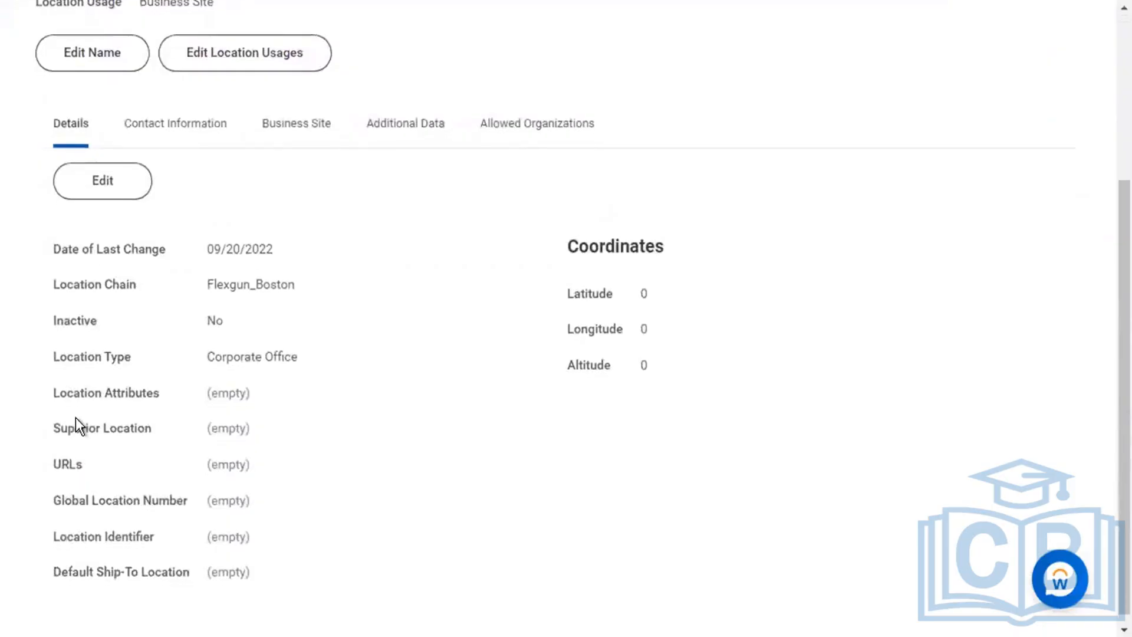
{"action": "left_click_drag", "start_coordinate": [51, 428], "coordinate": [163, 437]}
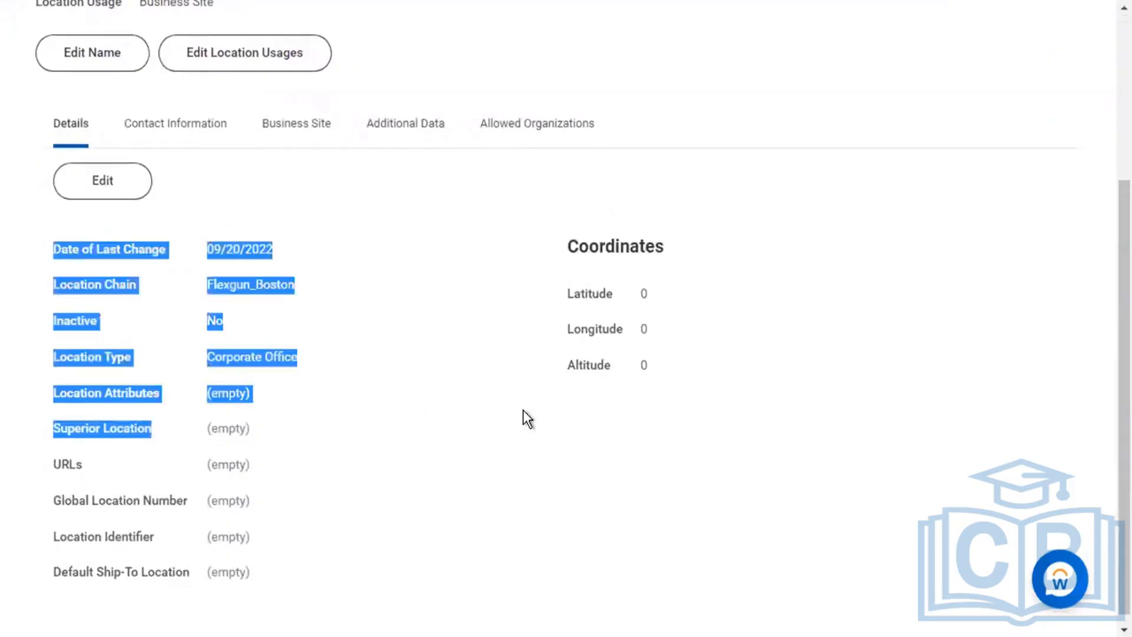
{"action": "left_click", "coordinate": [529, 415]}
{"action": "scroll", "coordinate": [525, 389], "scroll_direction": "up", "scroll_amount": 5}
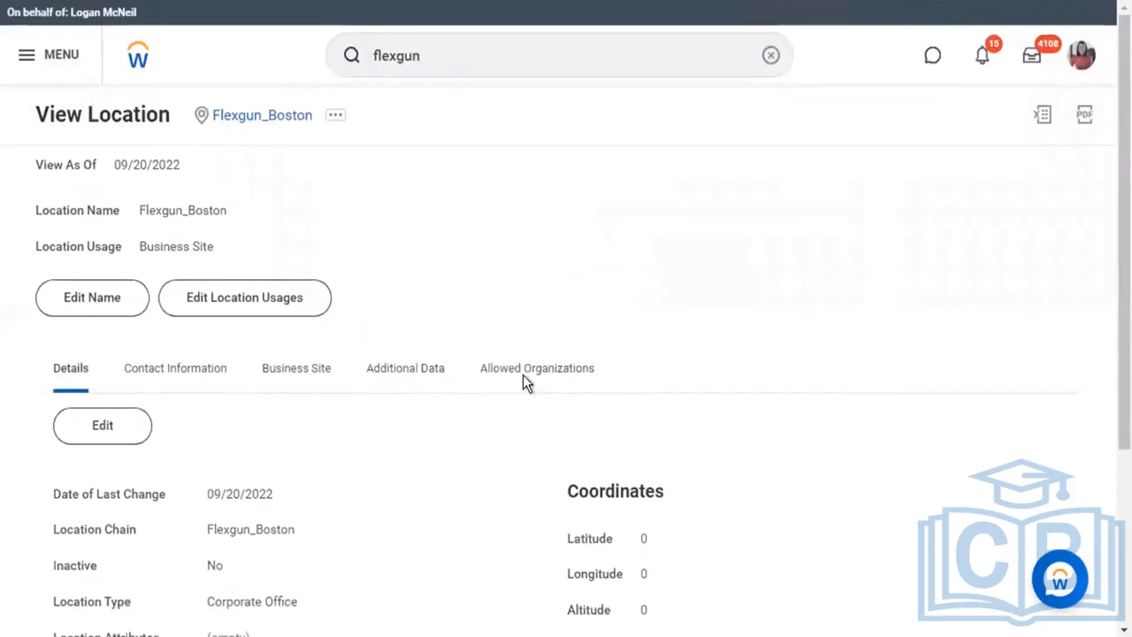
{"action": "left_click", "coordinate": [337, 116]}
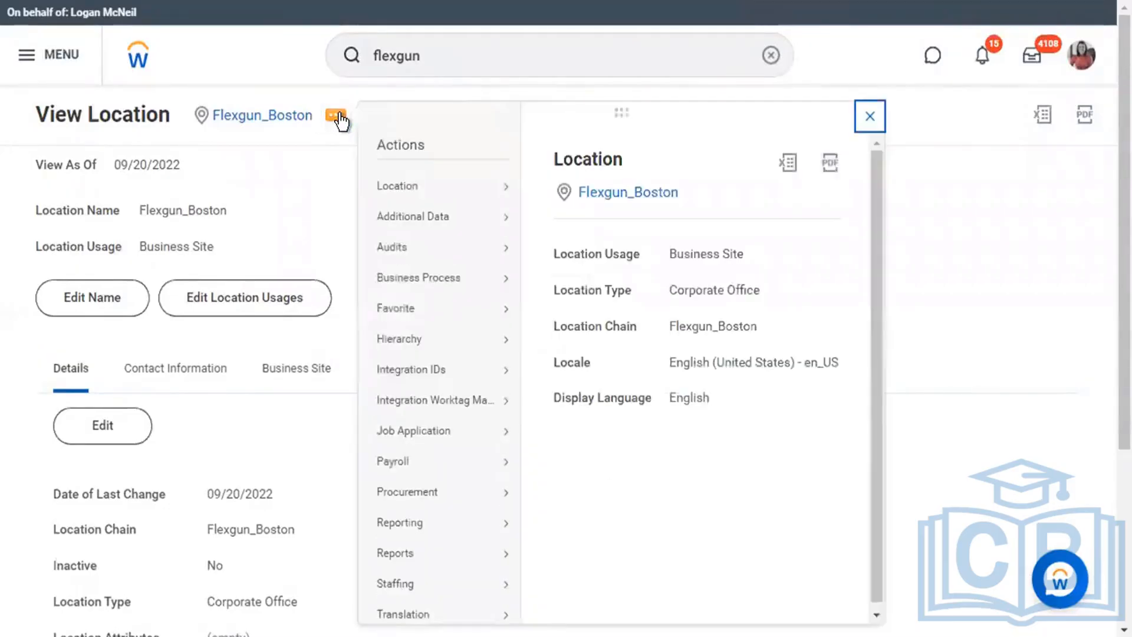
- Start Assign Location Hierarchies for Flexgun_Boston under reorganization CF_Batch_09_2022 (09/01/2022)
{"action": "mouse_move", "coordinate": [419, 200]}
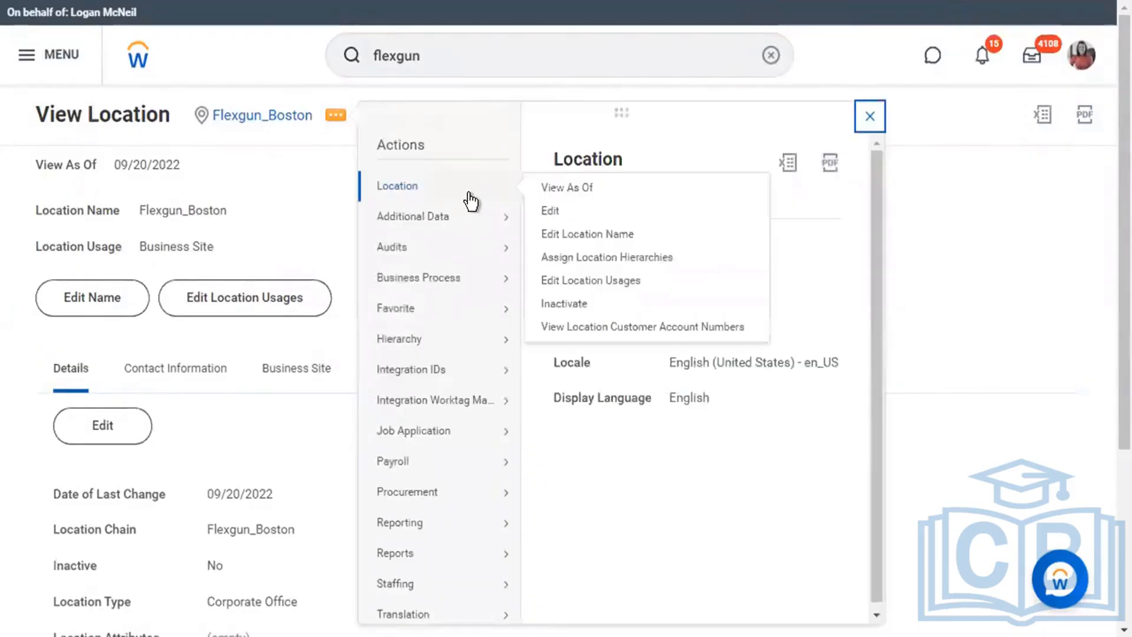
{"action": "left_click", "coordinate": [663, 259]}
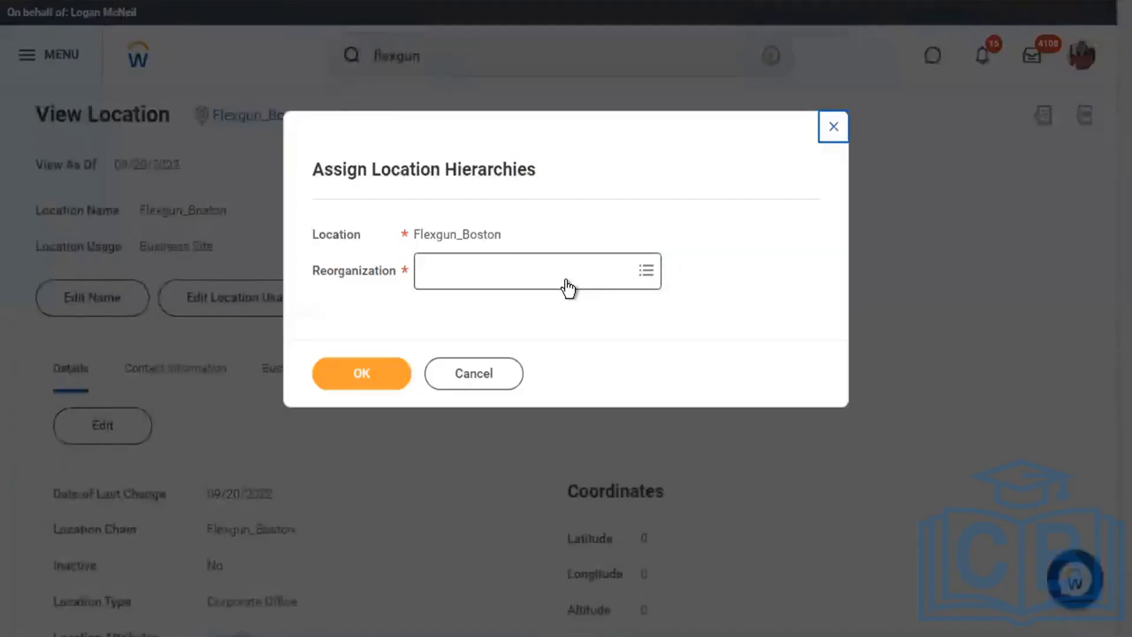
{"action": "left_click", "coordinate": [564, 281]}
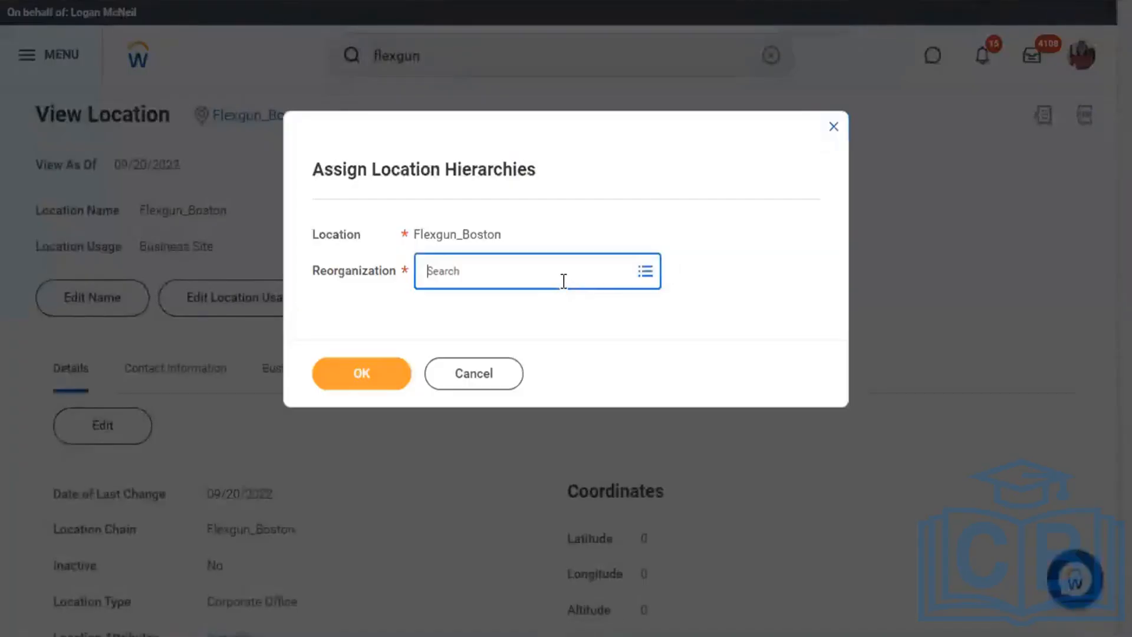
{"action": "type", "text": "cf_batch"}
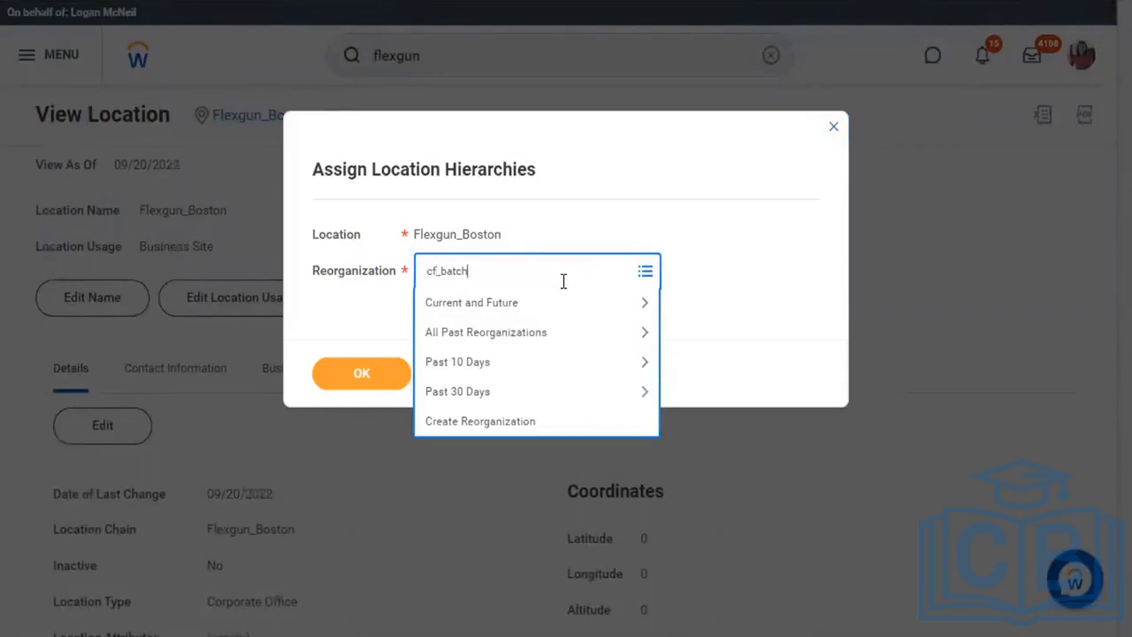
{"action": "key", "text": "Return"}
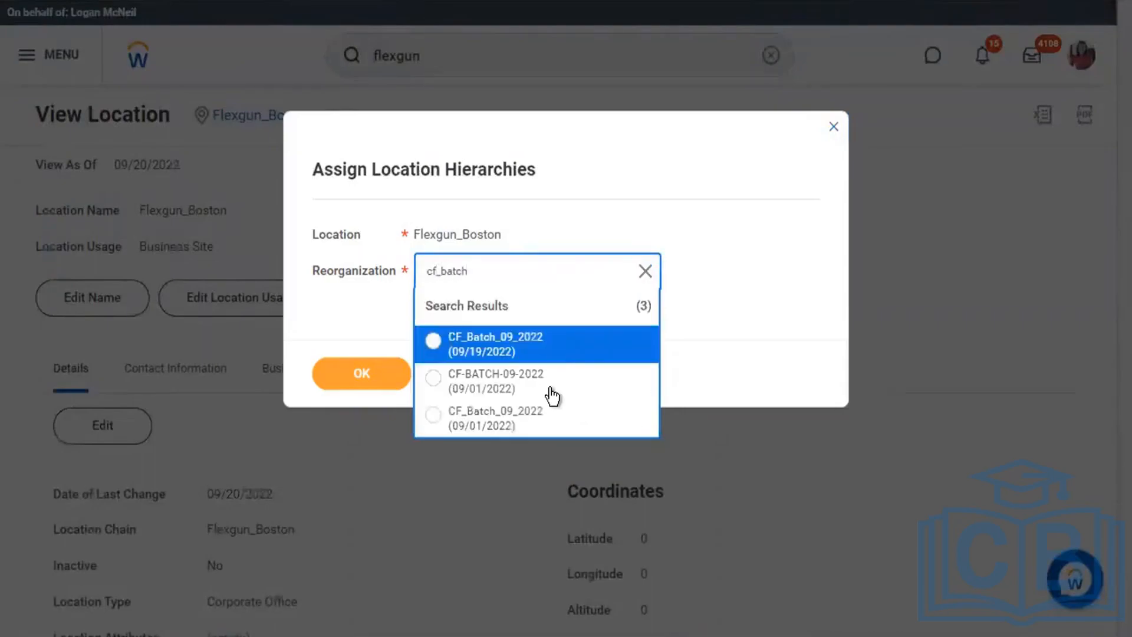
{"action": "left_click", "coordinate": [543, 428]}
{"action": "left_click", "coordinate": [360, 376]}
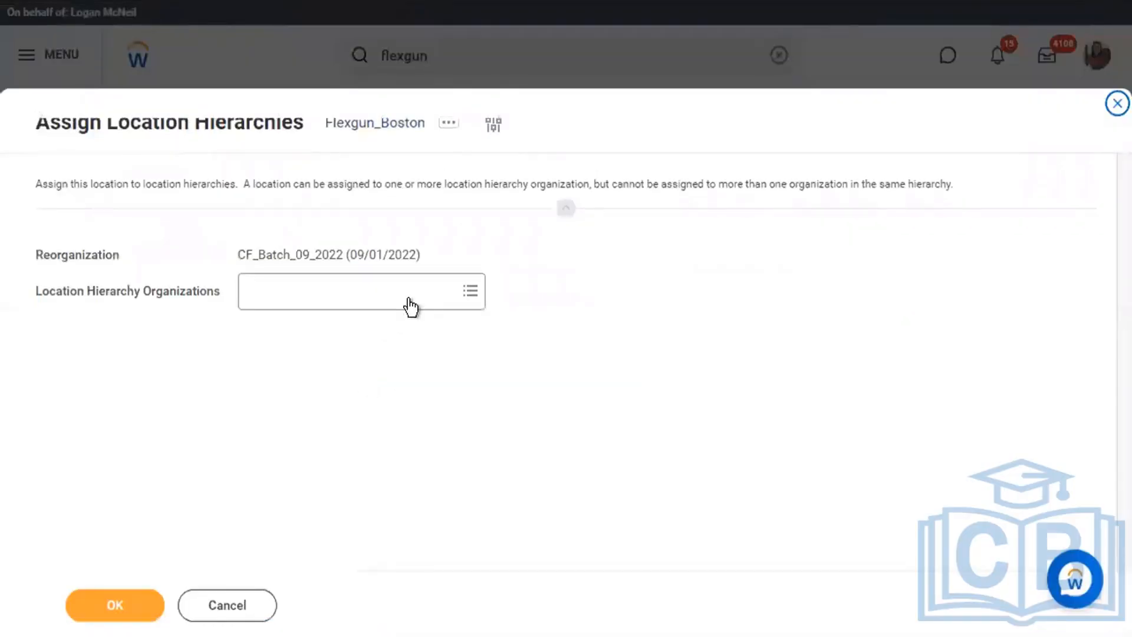
- Choose the America location hierarchy for Flexgun_Boston and save the assignment
{"action": "left_click", "coordinate": [414, 294]}
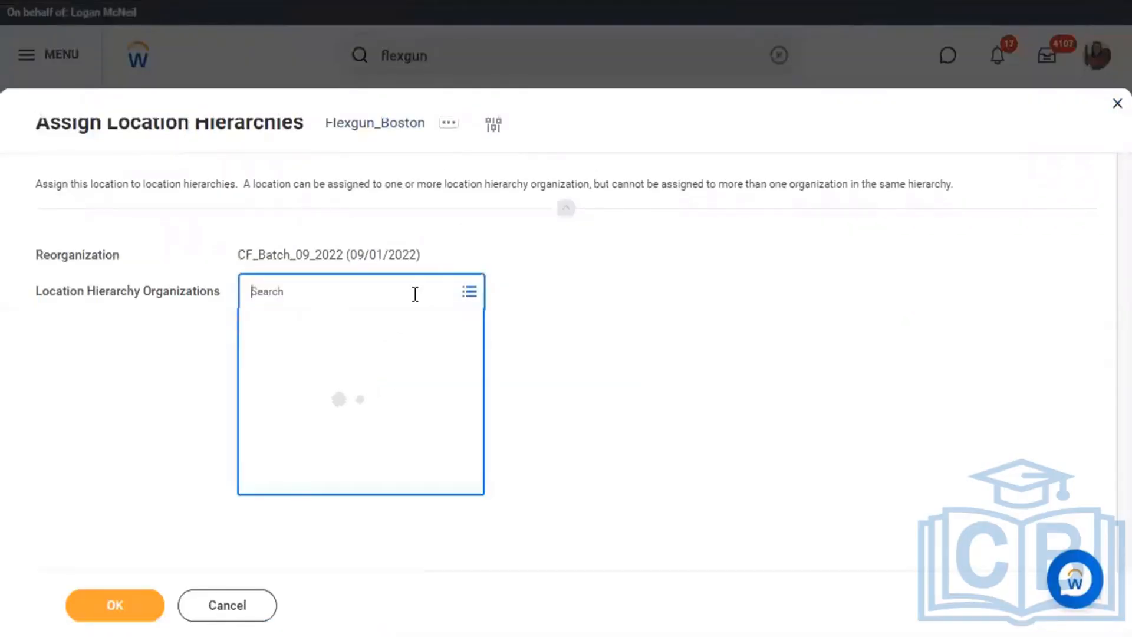
{"action": "type", "text": "america"}
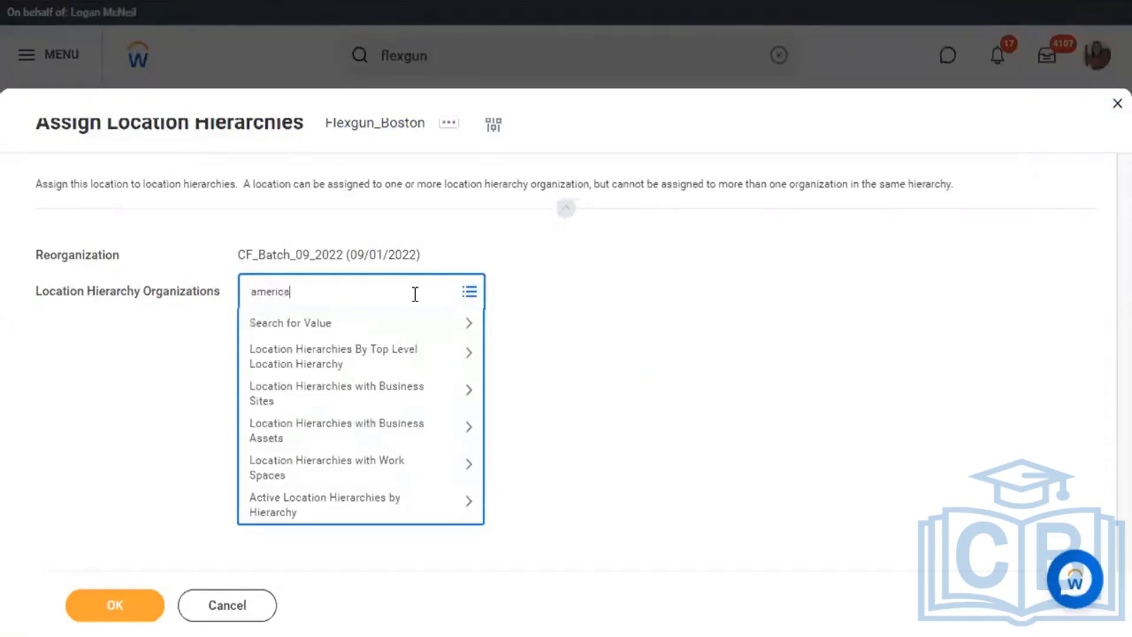
{"action": "key", "text": "Return"}
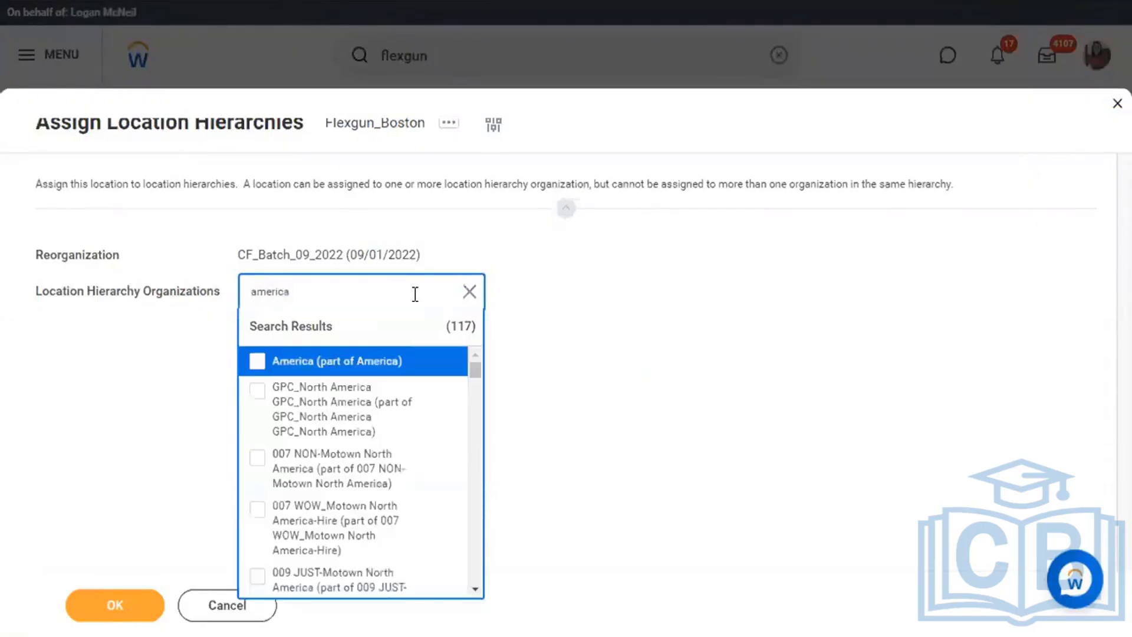
{"action": "left_click", "coordinate": [257, 361]}
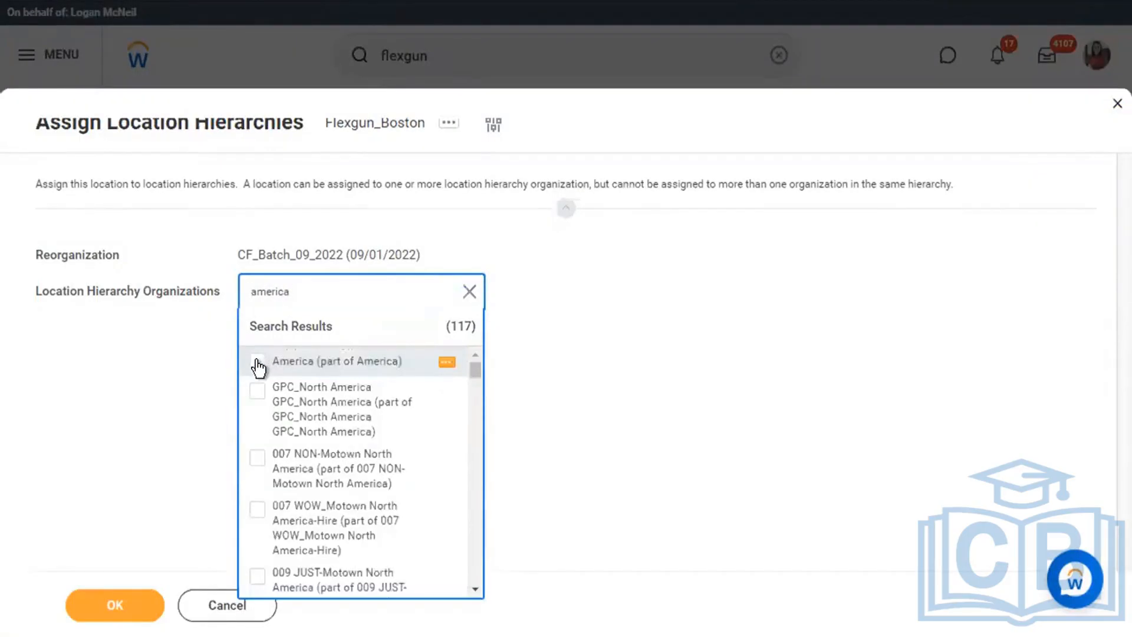
{"action": "left_click", "coordinate": [129, 607]}
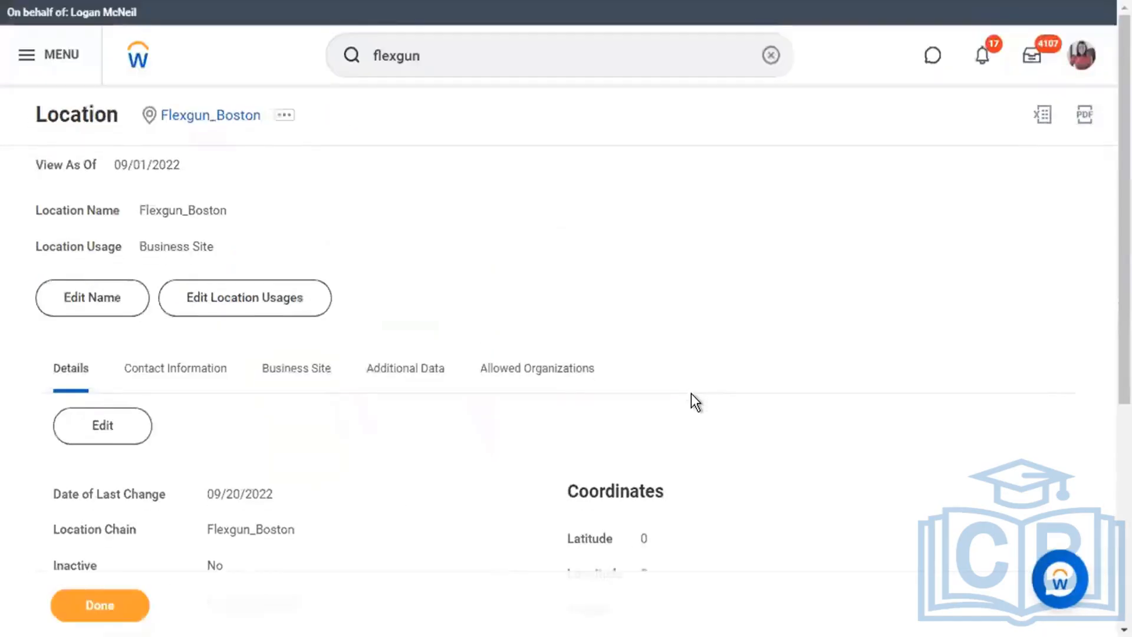
- Open the America location hierarchy page and its related-actions menu
{"action": "scroll", "coordinate": [422, 469], "scroll_direction": "down", "scroll_amount": 5}
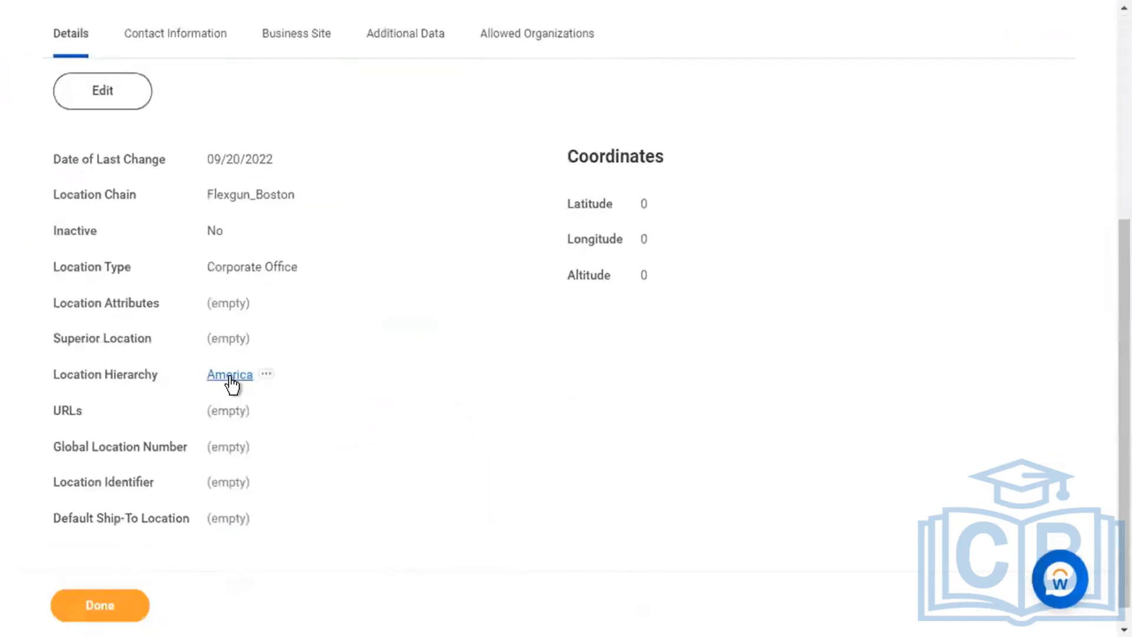
{"action": "left_click", "coordinate": [231, 377]}
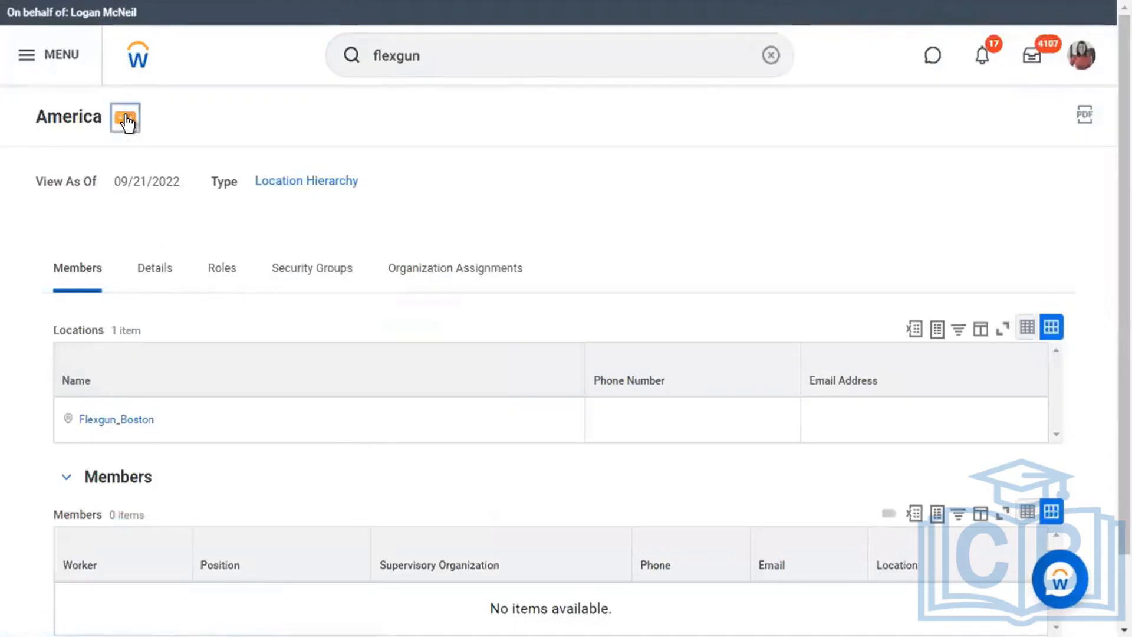
{"action": "left_click", "coordinate": [126, 120]}
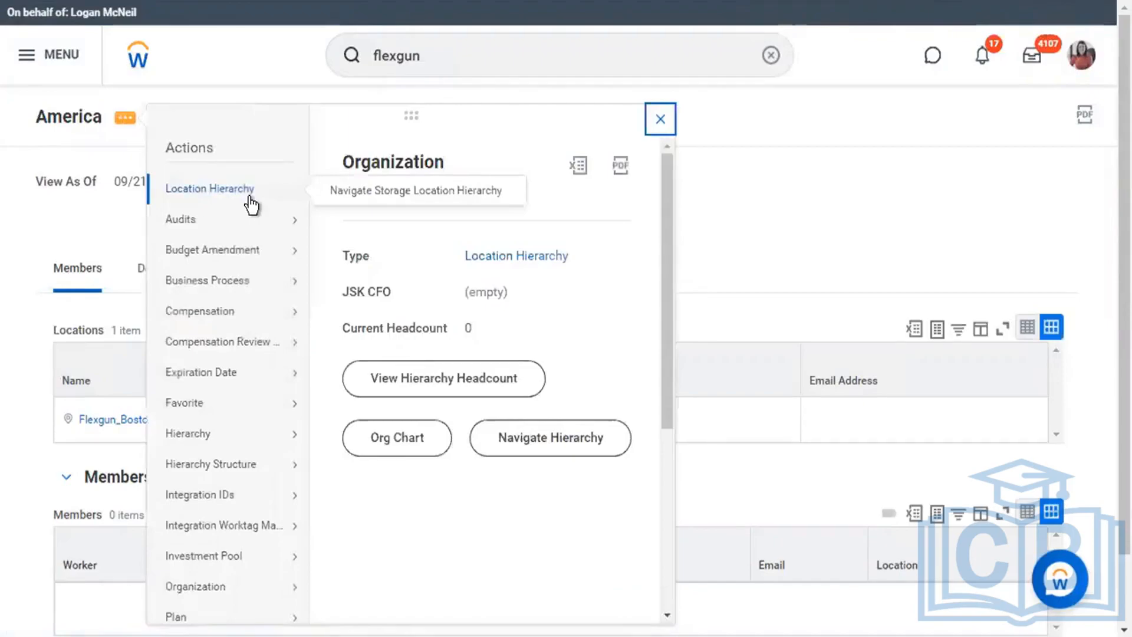
- Choose Organization > Edit Name / Code for the America hierarchy
{"action": "mouse_move", "coordinate": [265, 227]}
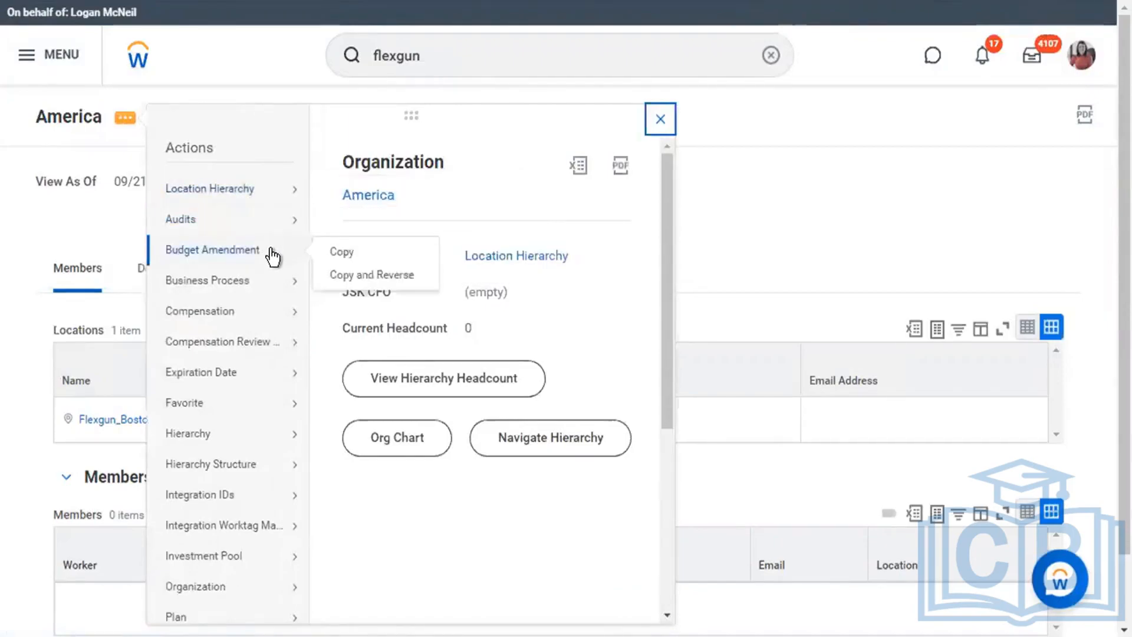
{"action": "mouse_move", "coordinate": [274, 319]}
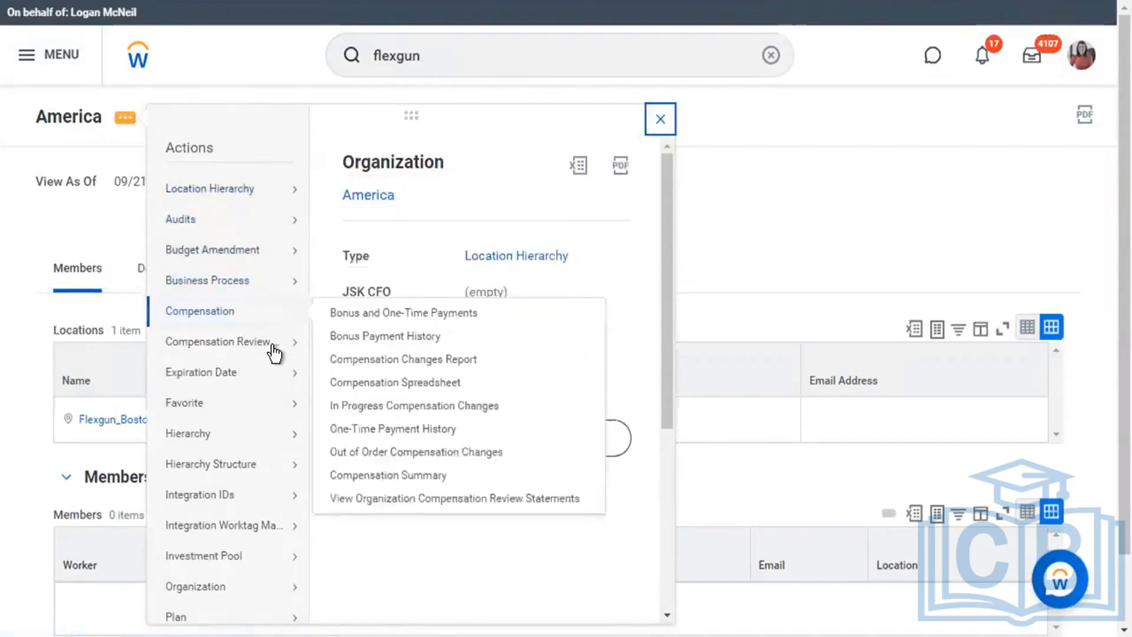
{"action": "mouse_move", "coordinate": [276, 417]}
{"action": "mouse_move", "coordinate": [276, 438]}
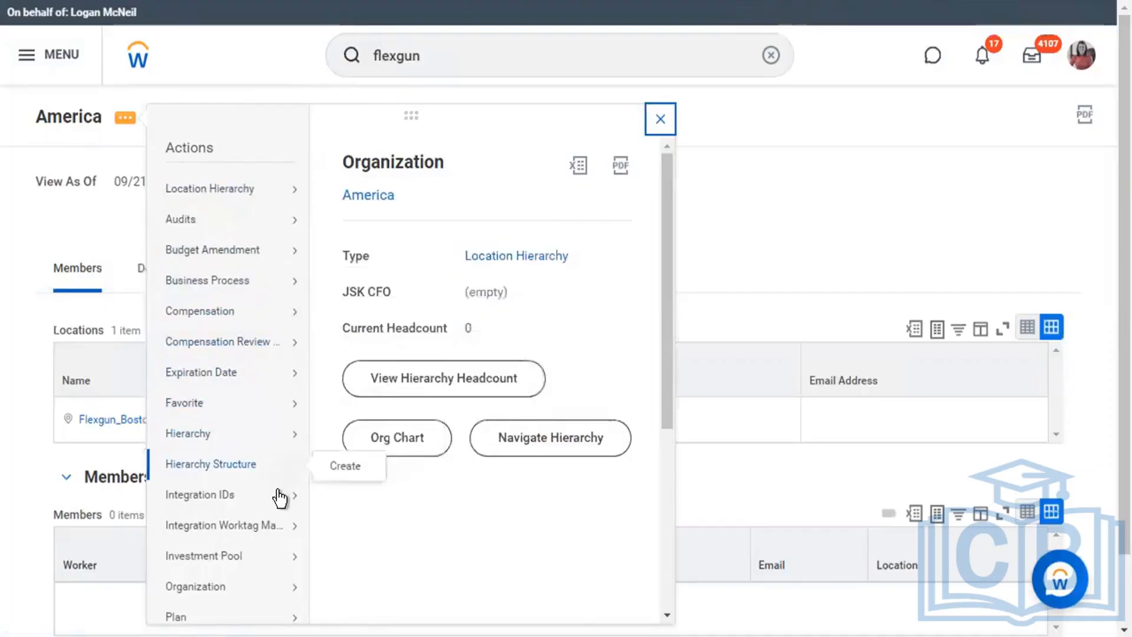
{"action": "mouse_move", "coordinate": [280, 506]}
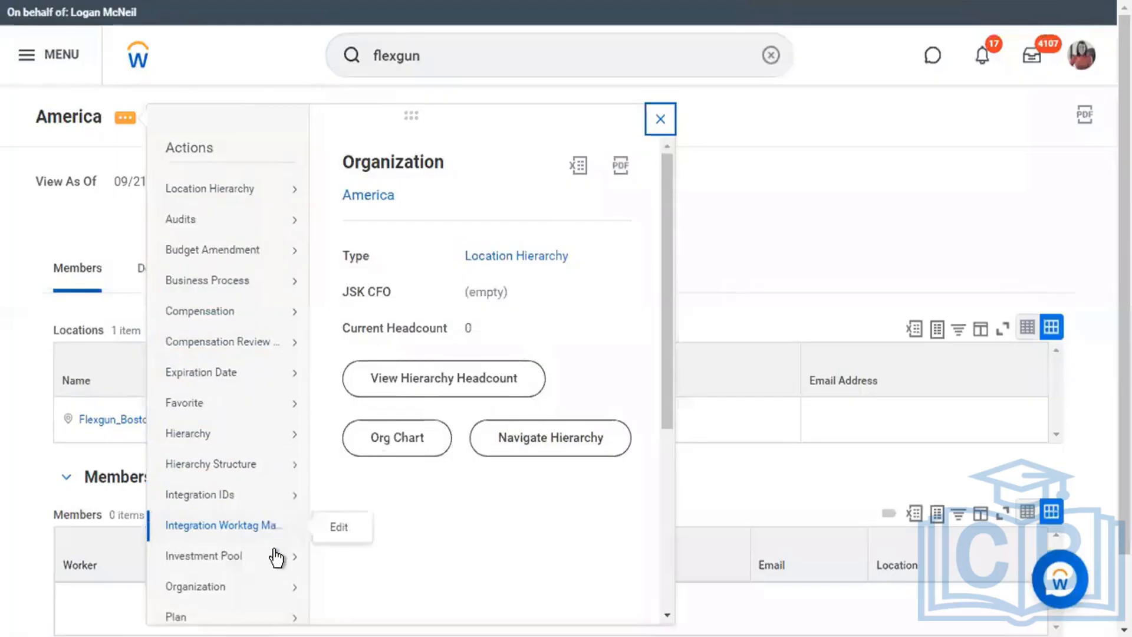
{"action": "mouse_move", "coordinate": [276, 561]}
{"action": "scroll", "coordinate": [276, 562], "scroll_direction": "down", "scroll_amount": 3}
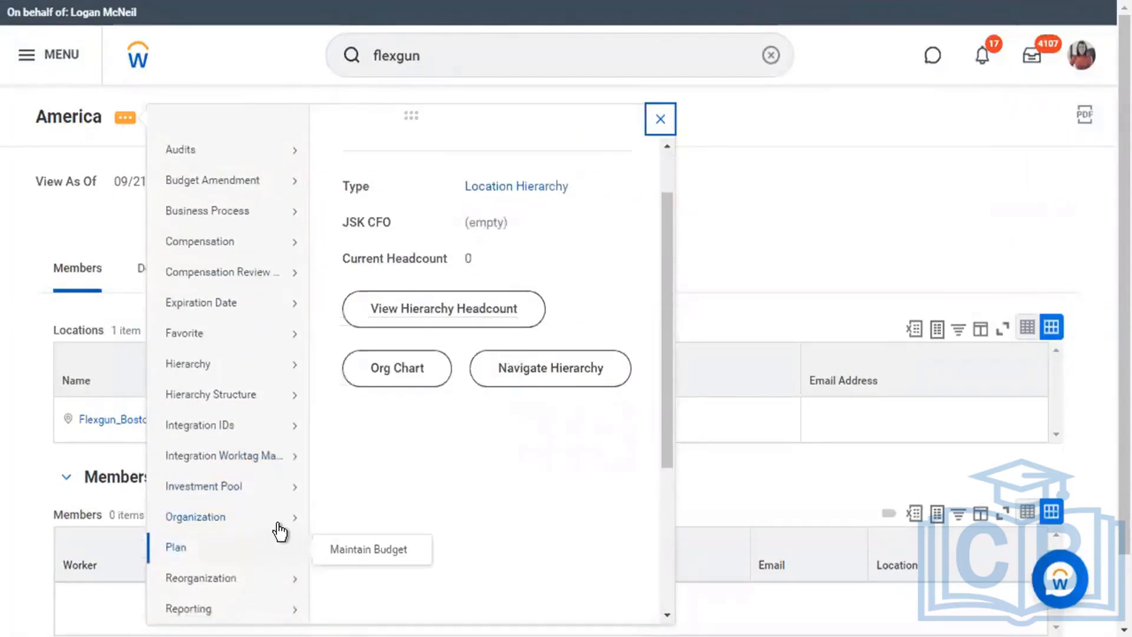
{"action": "mouse_move", "coordinate": [280, 532]}
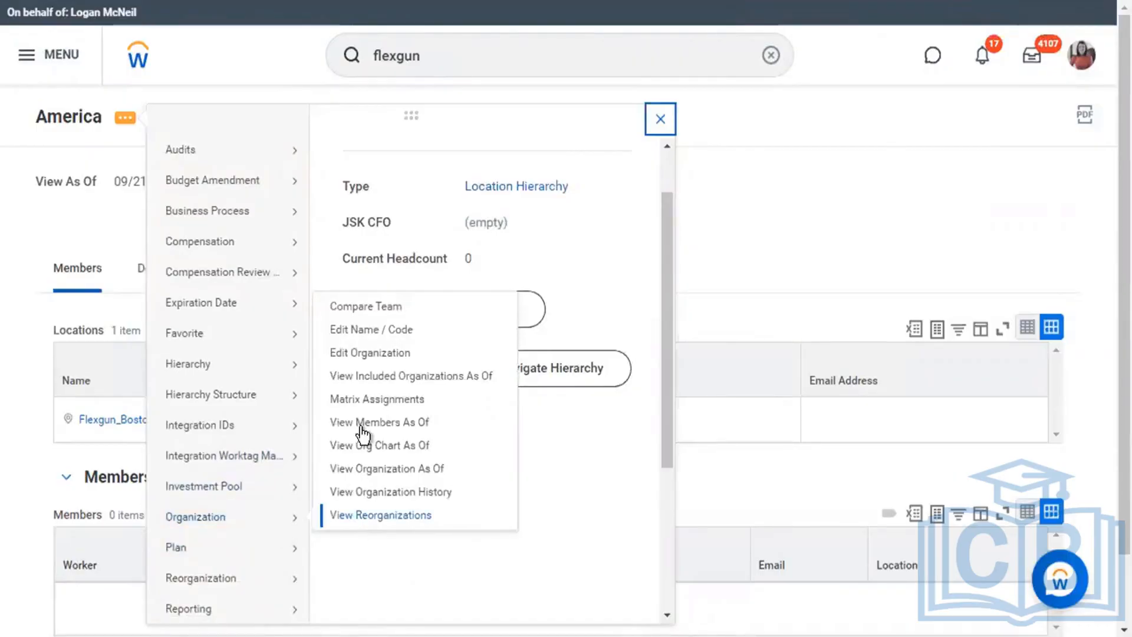
{"action": "left_click", "coordinate": [389, 335]}
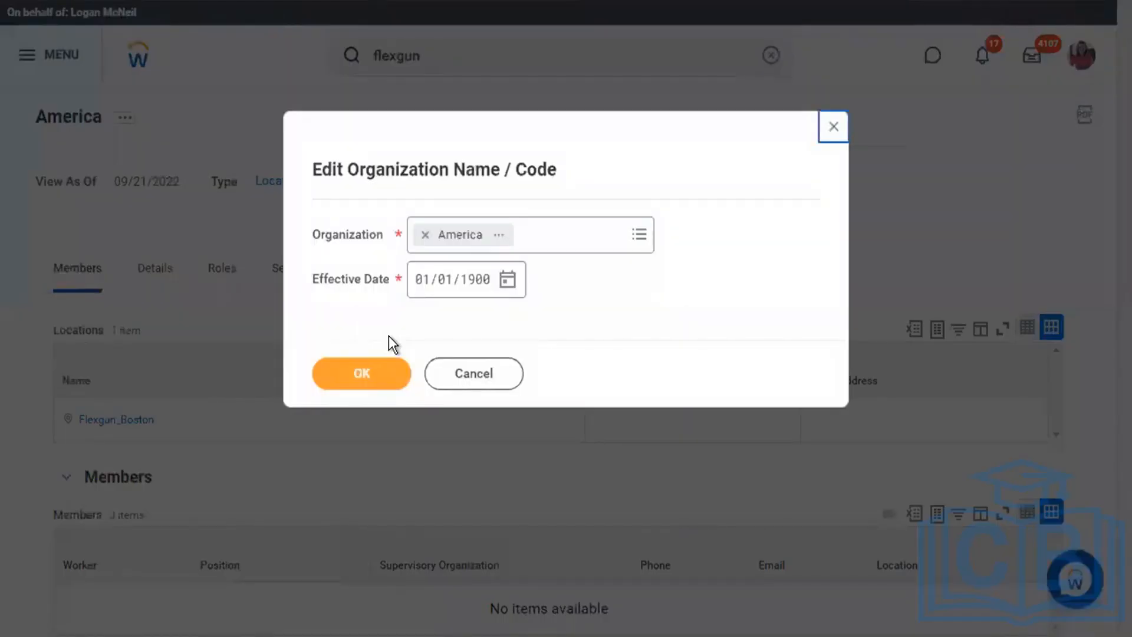
- Rename the America hierarchy to Flexgun_America, effective 01/01/1900, and submit
{"action": "left_click", "coordinate": [370, 371]}
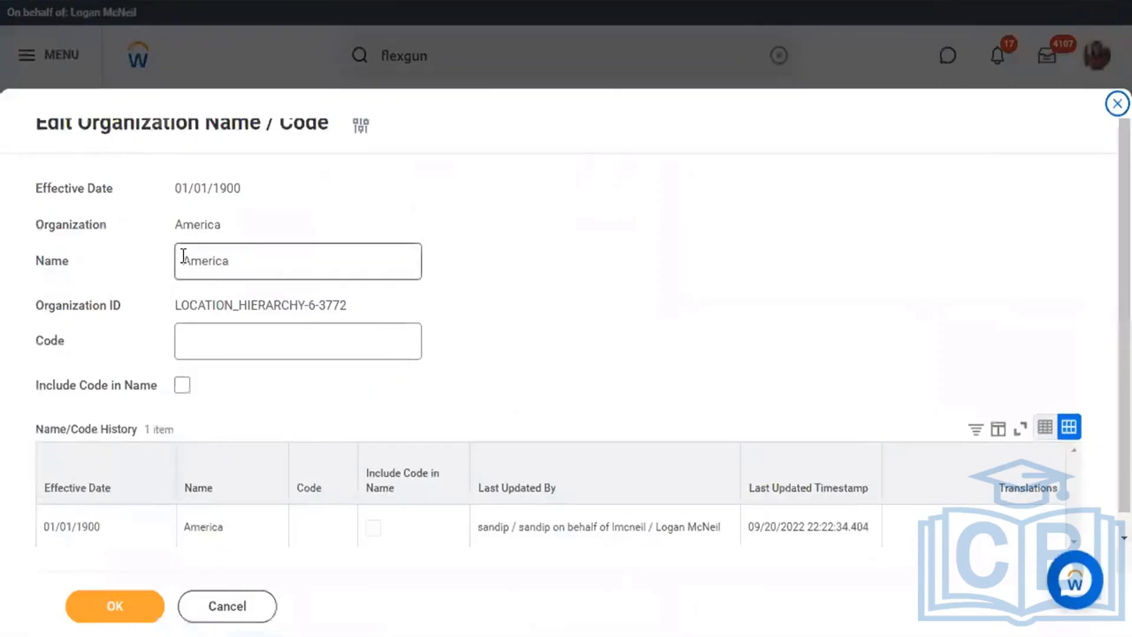
{"action": "left_click", "coordinate": [184, 260]}
{"action": "type", "text": "Flexgun_"}
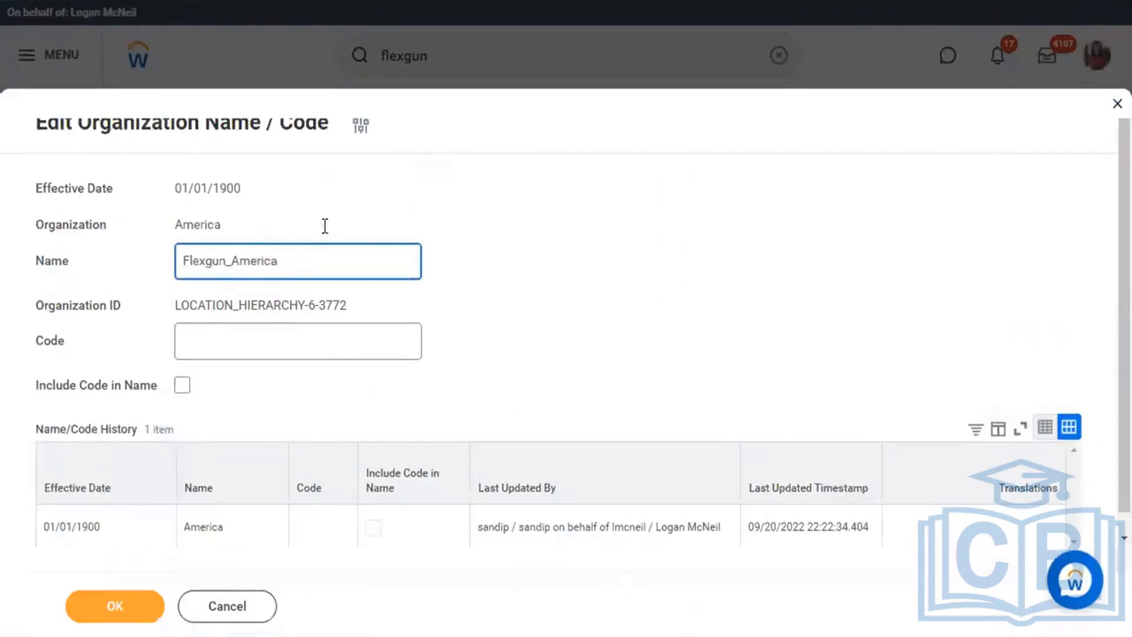
{"action": "left_click", "coordinate": [105, 600]}
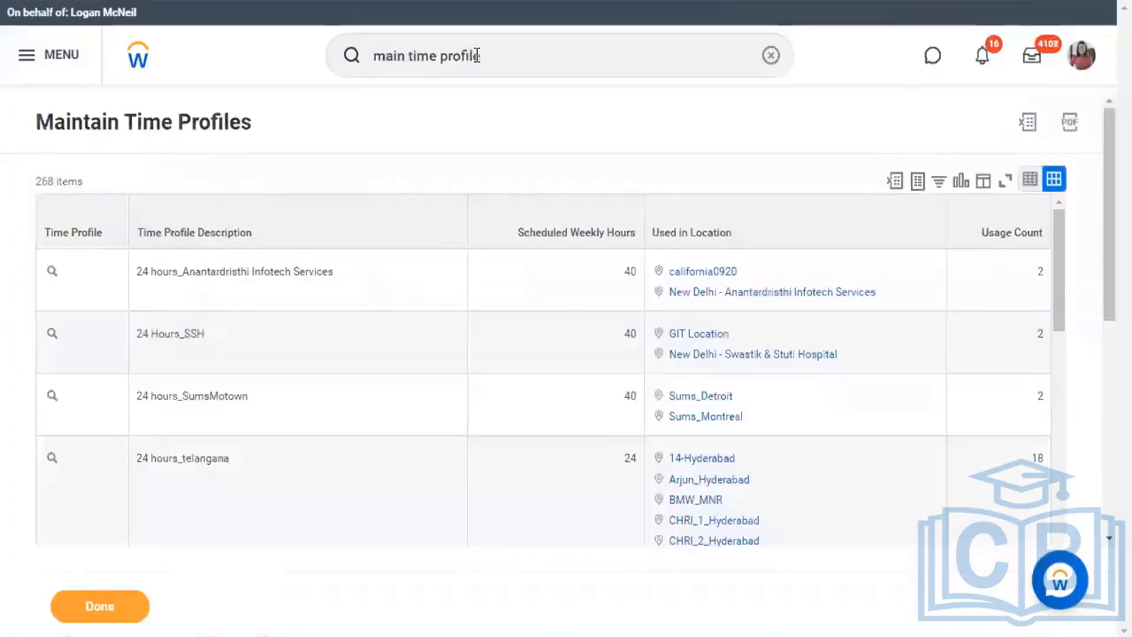
- Search 'flex ca' and open the Flexgun_California location
{"action": "left_click", "coordinate": [477, 55]}
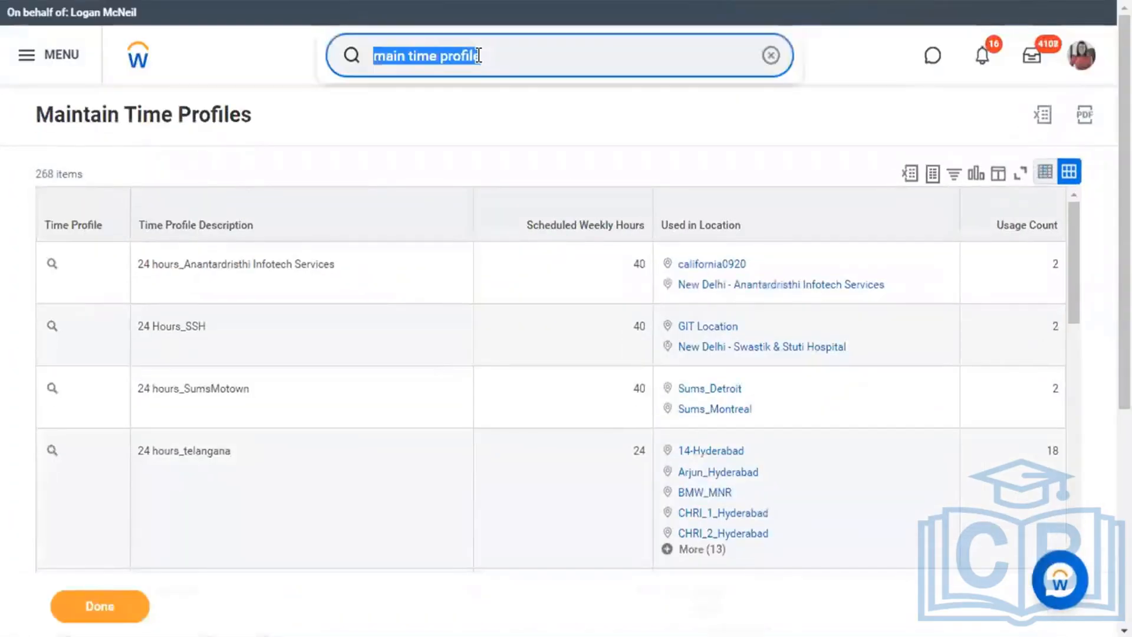
{"action": "type", "text": "flex cal"}
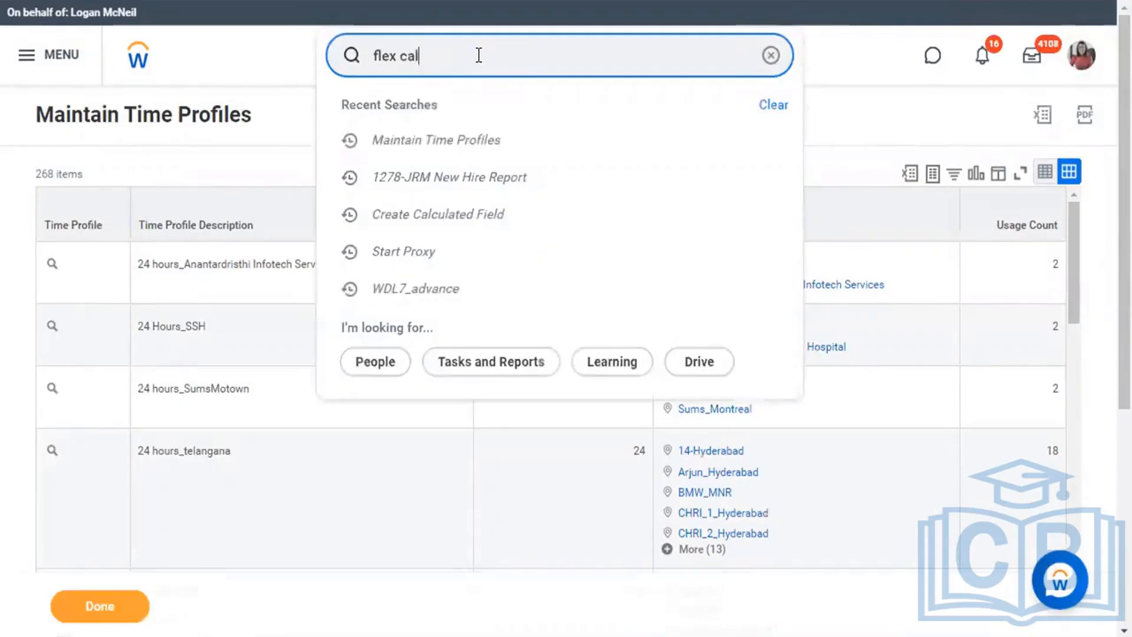
{"action": "left_click", "coordinate": [481, 175]}
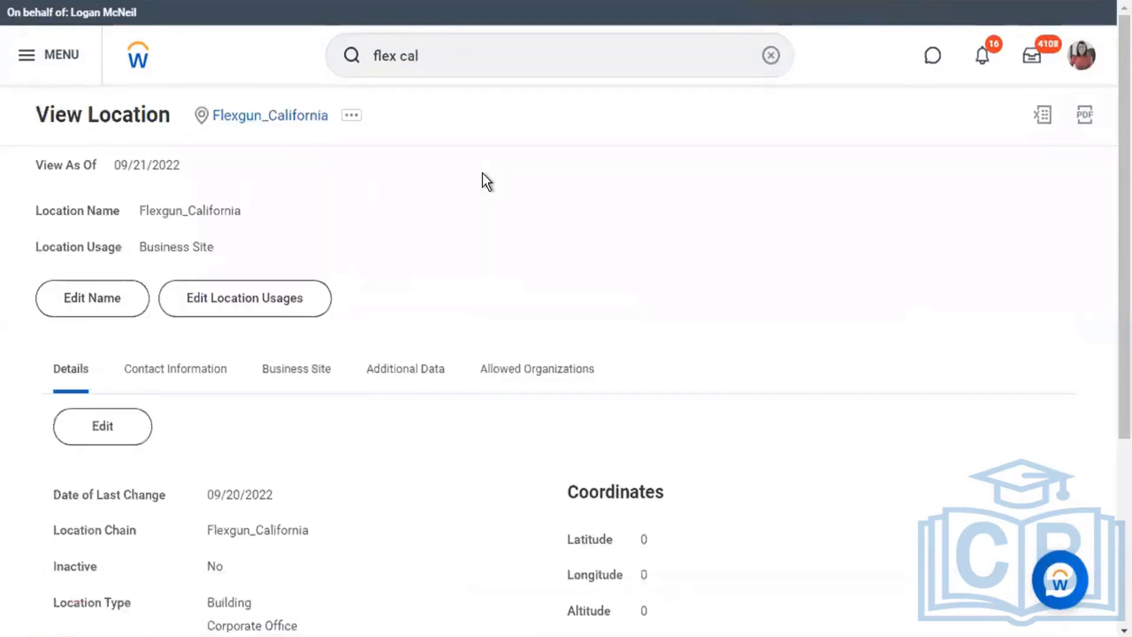
- Start Assign Location Hierarchies for Flexgun_California under reorganization CF_Batch_09_2022
{"action": "left_click", "coordinate": [350, 116]}
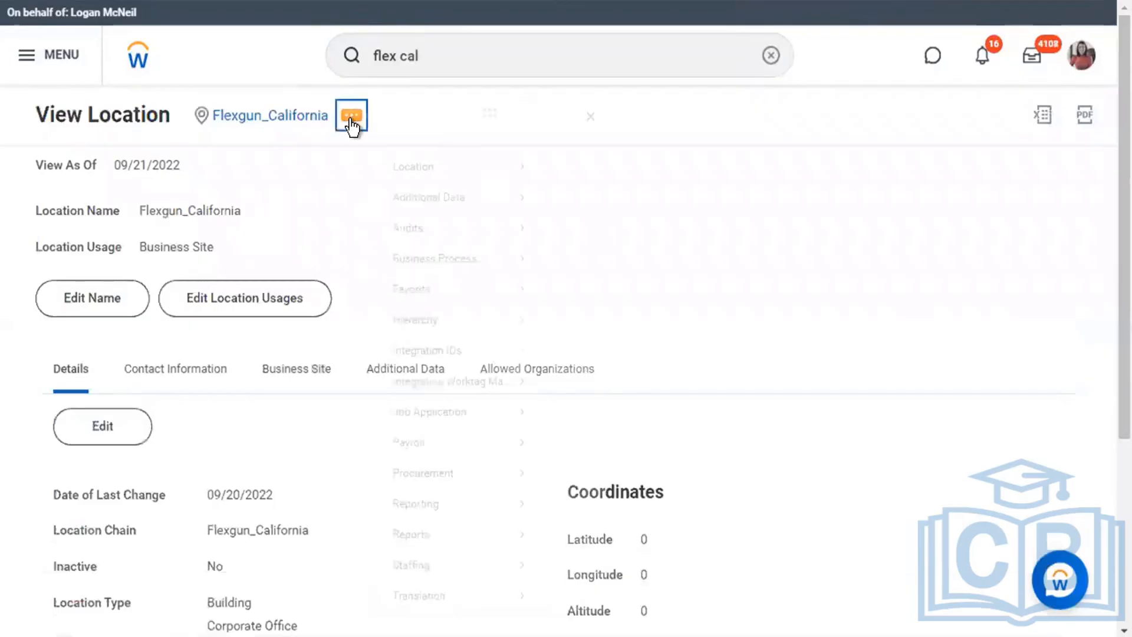
{"action": "mouse_move", "coordinate": [476, 195]}
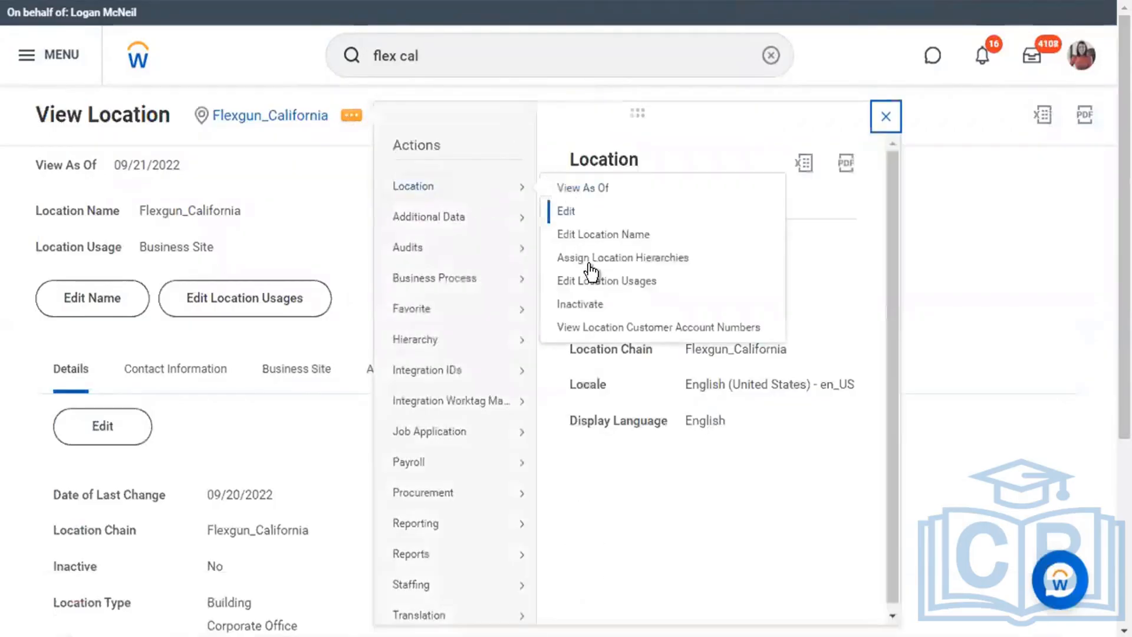
{"action": "left_click", "coordinate": [628, 259]}
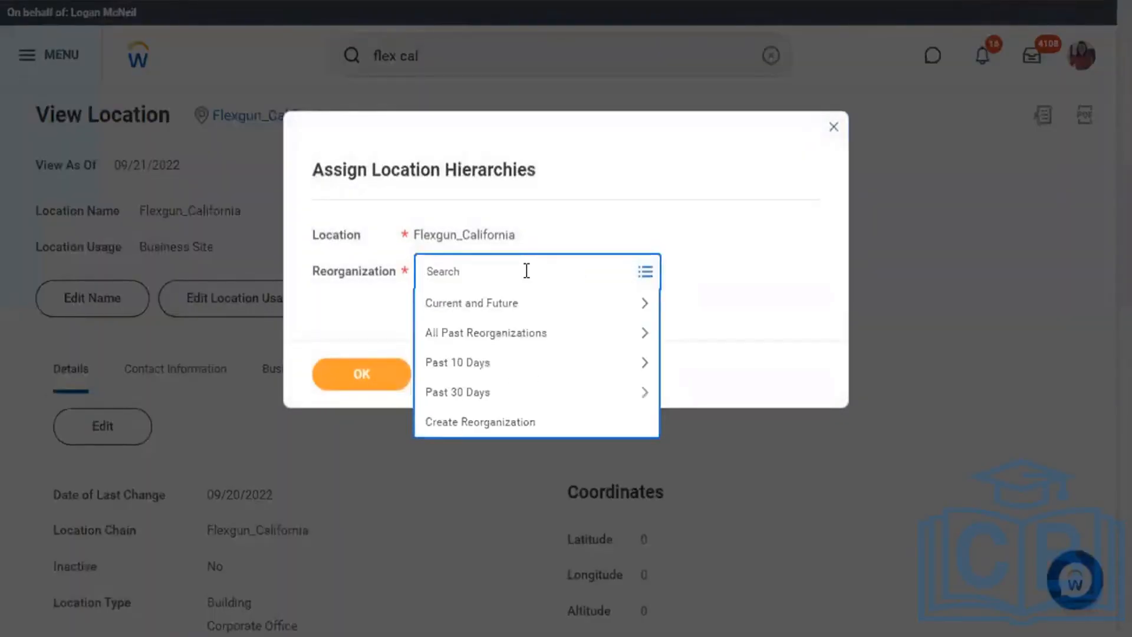
{"action": "type", "text": "cf_batch"}
{"action": "key", "text": "Return"}
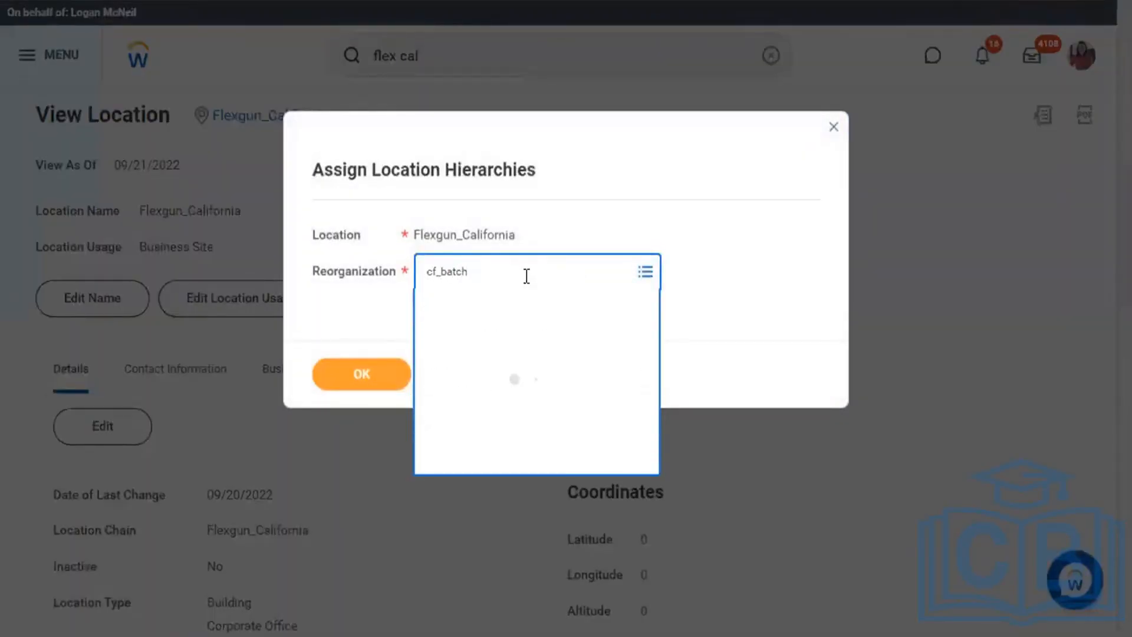
{"action": "left_click", "coordinate": [355, 366]}
- Add Flexgun_America as the location hierarchy and submit the assignment
{"action": "left_click", "coordinate": [397, 306]}
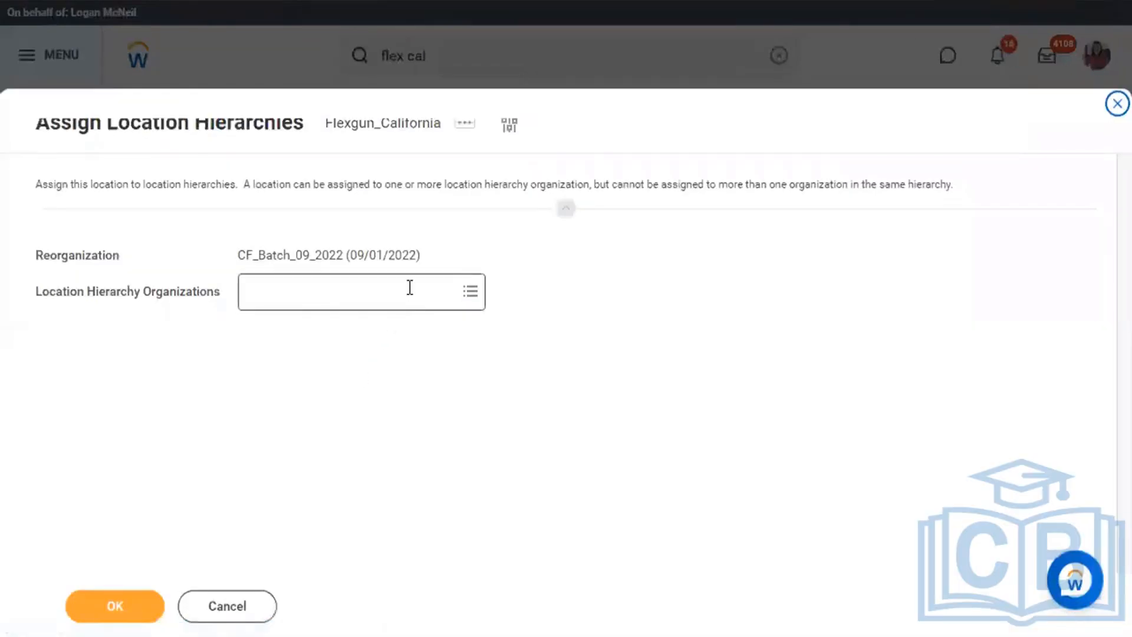
{"action": "type", "text": "flexgu"}
{"action": "key", "text": "Return"}
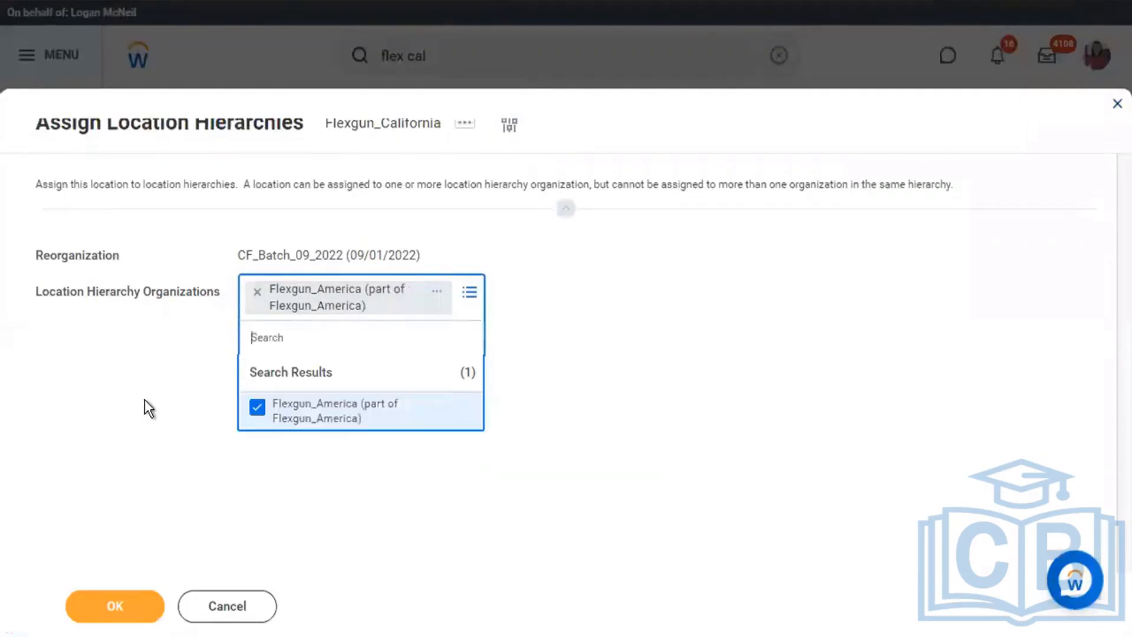
{"action": "left_click", "coordinate": [162, 400]}
{"action": "left_click", "coordinate": [118, 606]}
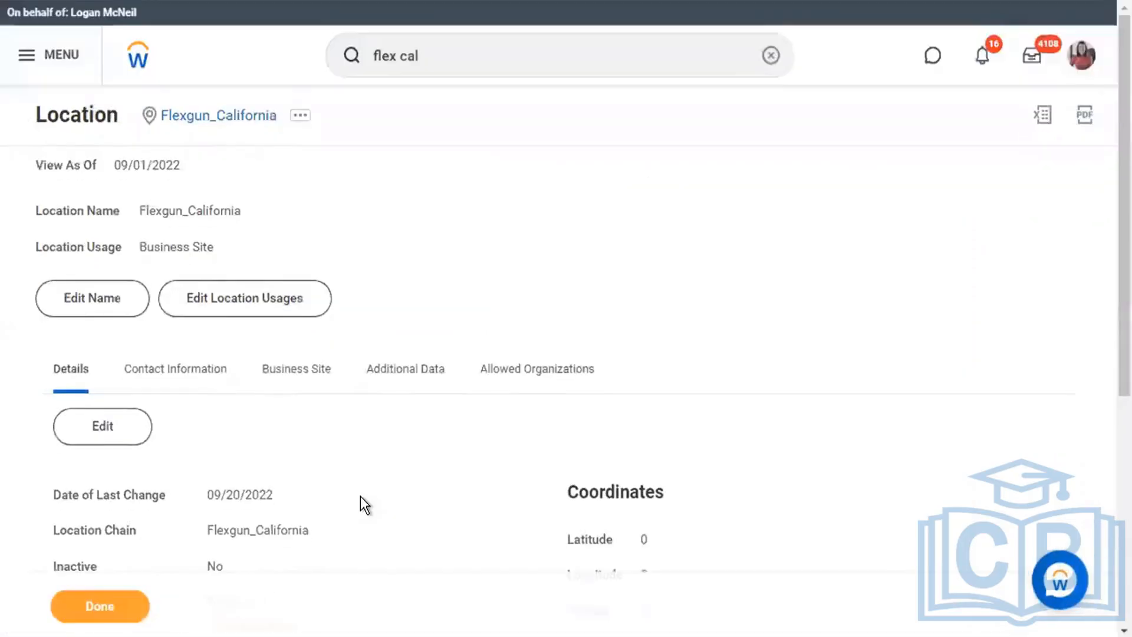
- Open the Flexgun_America hierarchy page and launch its Org Chart view
{"action": "scroll", "coordinate": [362, 452], "scroll_direction": "down", "scroll_amount": 6}
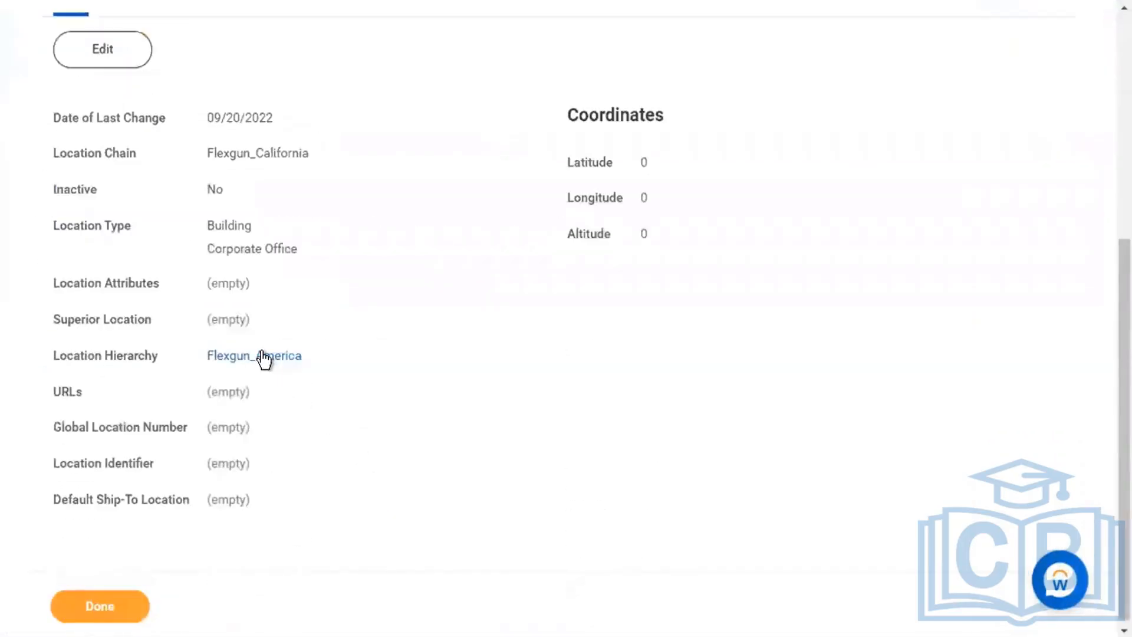
{"action": "left_click", "coordinate": [263, 357]}
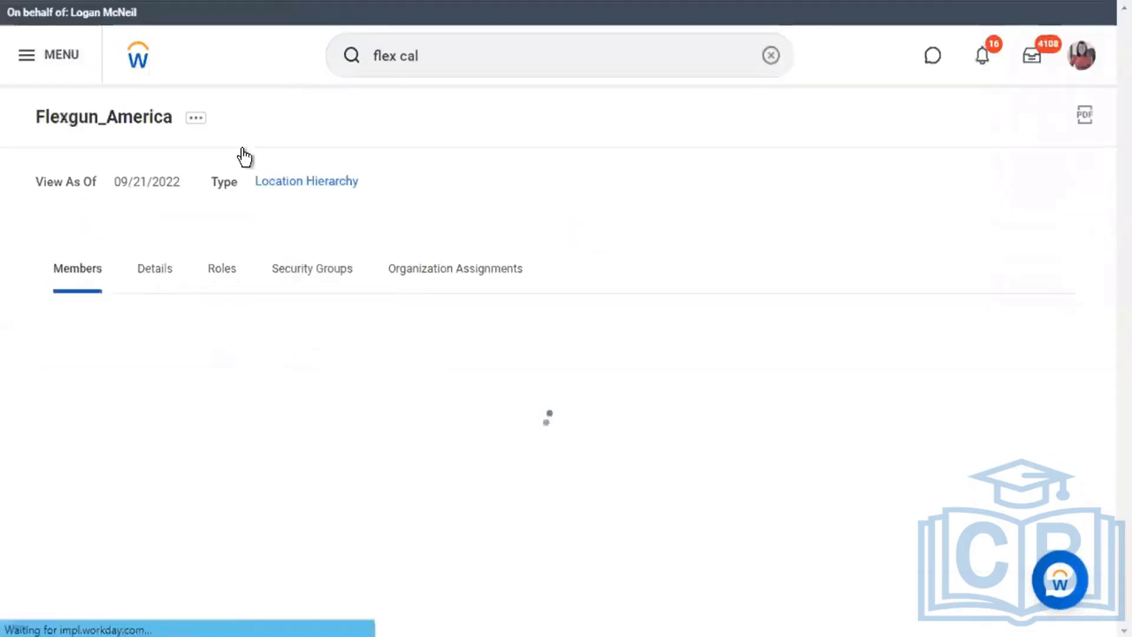
{"action": "left_click", "coordinate": [194, 124]}
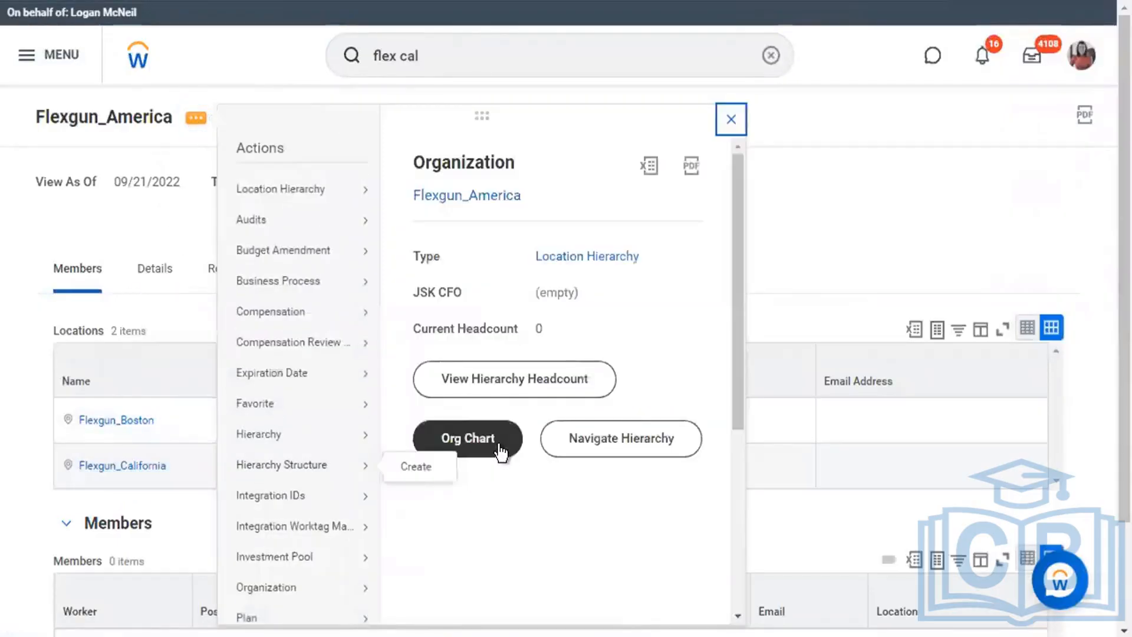
{"action": "left_click", "coordinate": [499, 448]}
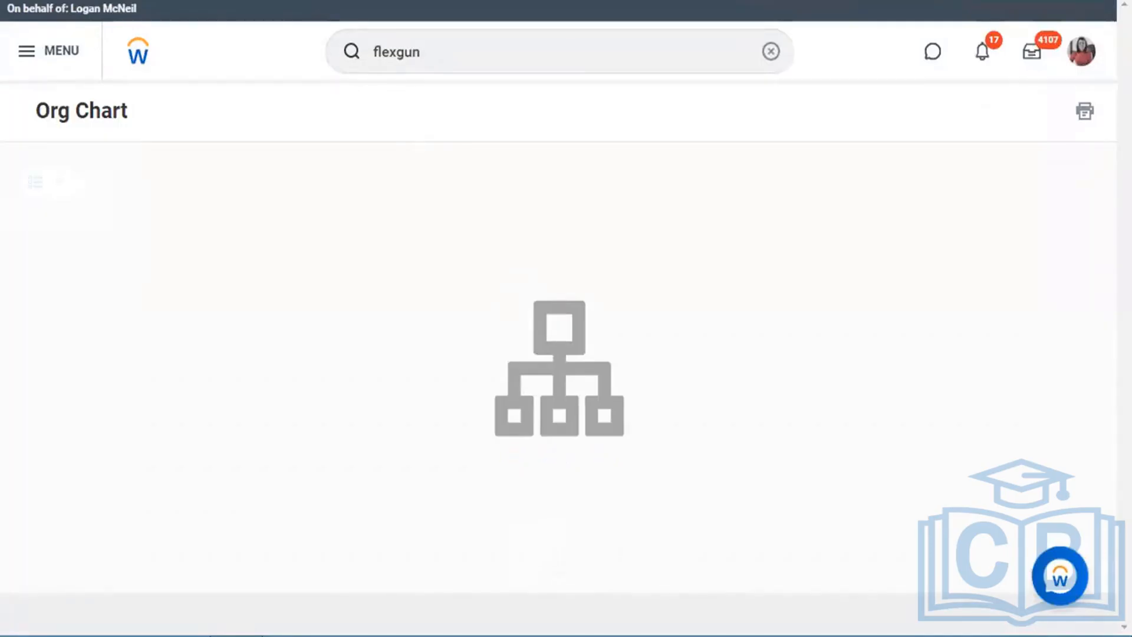
- Let the Org Chart load and review Flexgun_Boston and Flexgun_California under Flexgun_America
{"action": "left_click", "coordinate": [319, 1]}
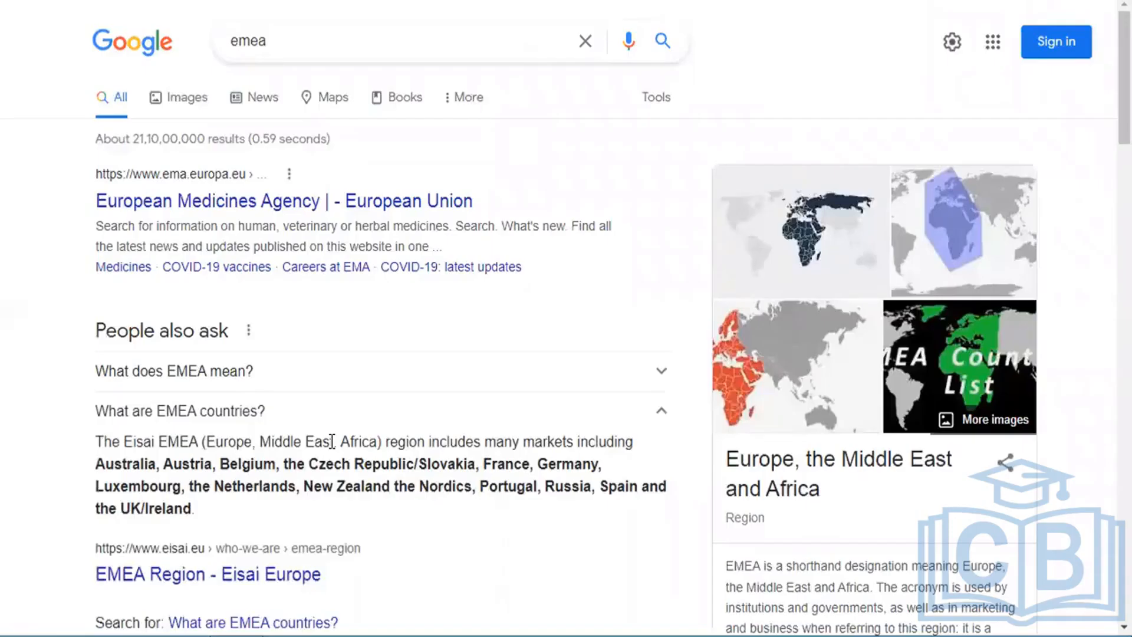
{"action": "left_click_drag", "start_coordinate": [323, 443], "coordinate": [205, 443]}
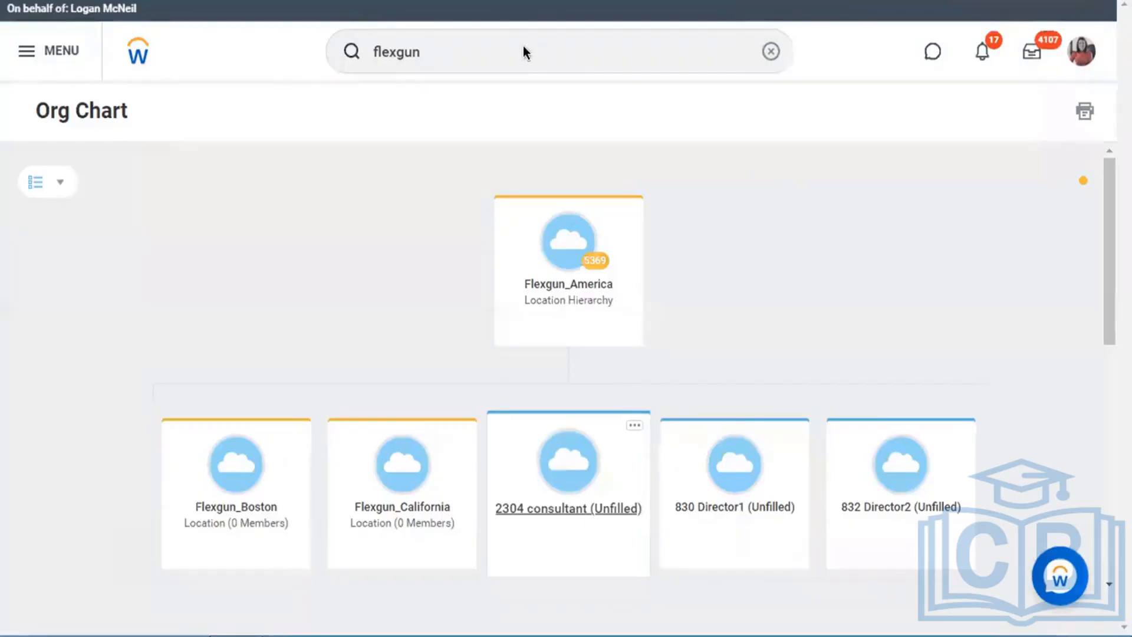
- Search Workday for 'yellowbrick', then replace the search with 'create'
{"action": "left_click", "coordinate": [474, 50]}
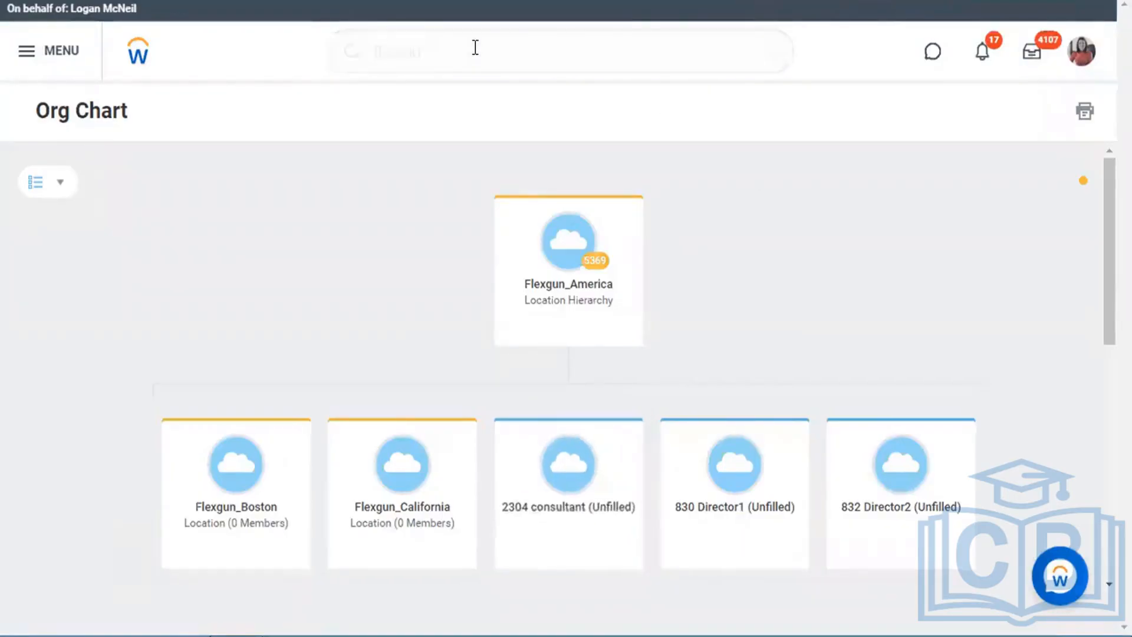
{"action": "key", "text": "ctrl+a"}
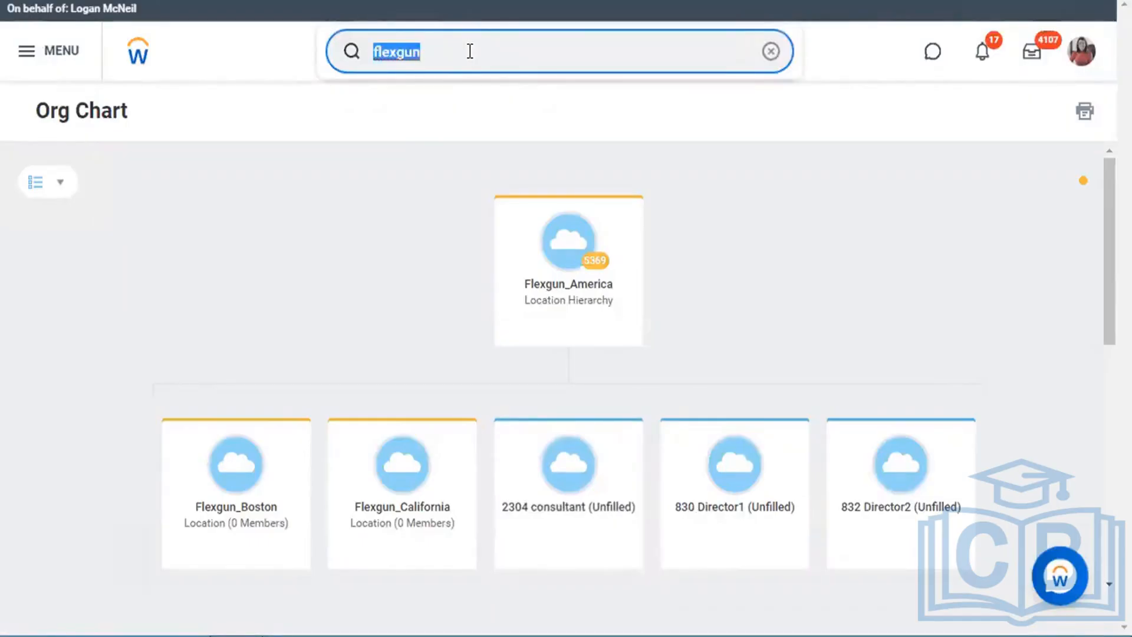
{"action": "type", "text": "yellob"}
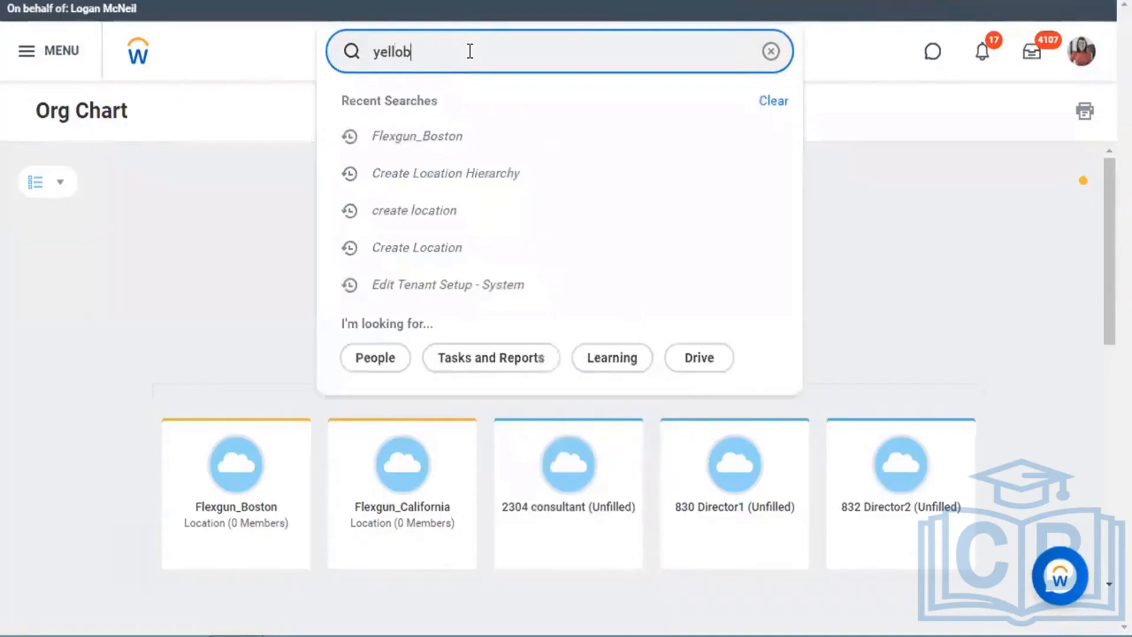
{"action": "type", "text": "rick"}
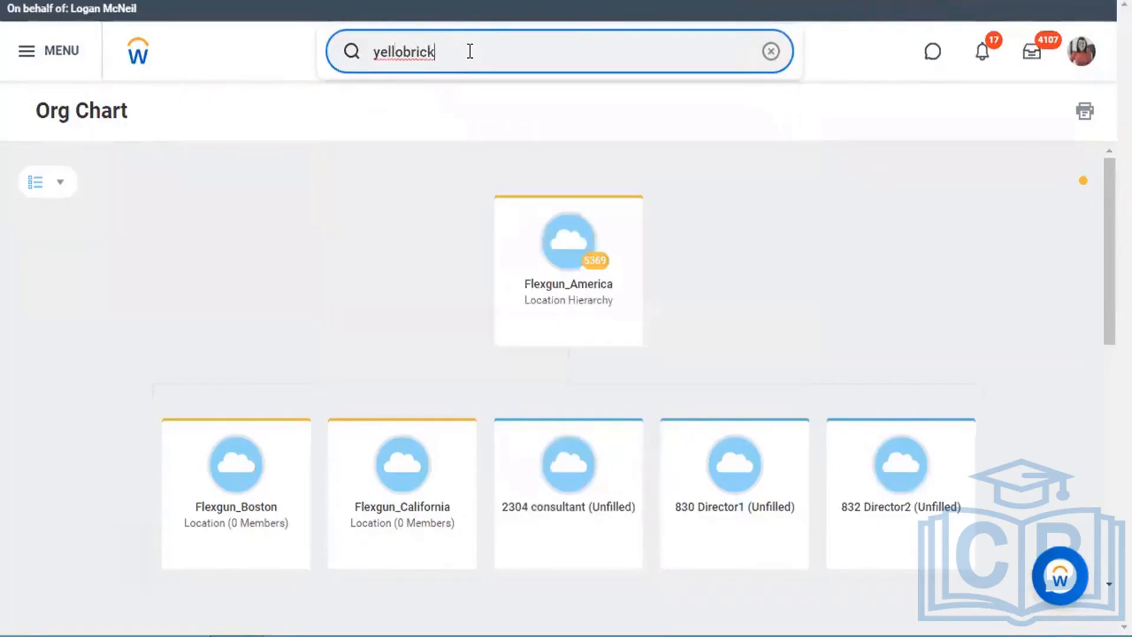
{"action": "left_click", "coordinate": [397, 54]}
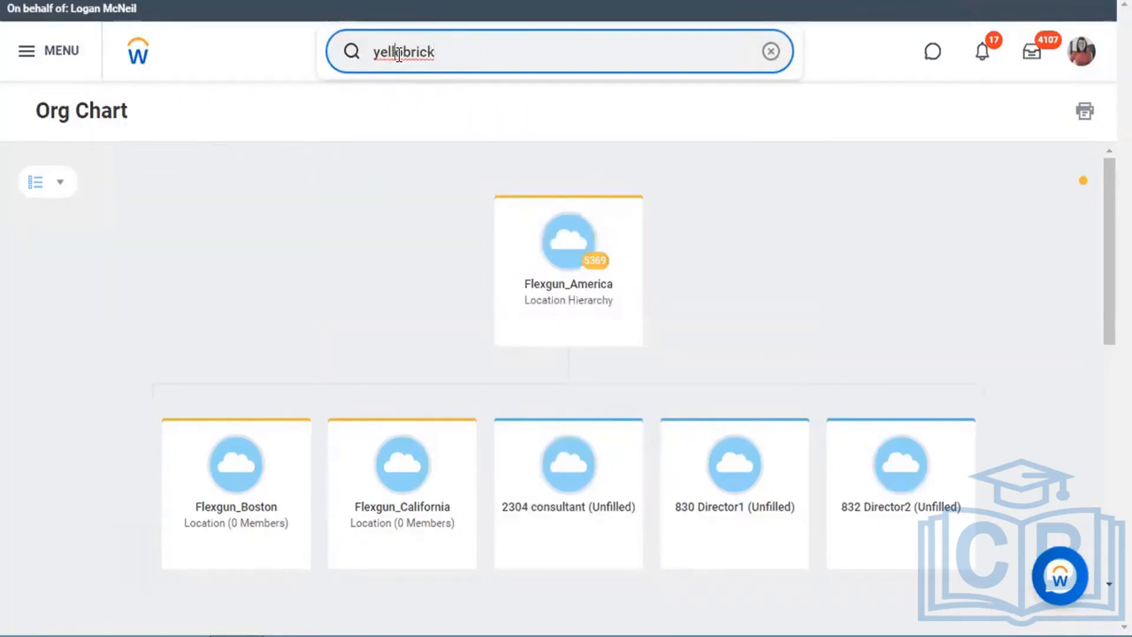
{"action": "type", "text": "w"}
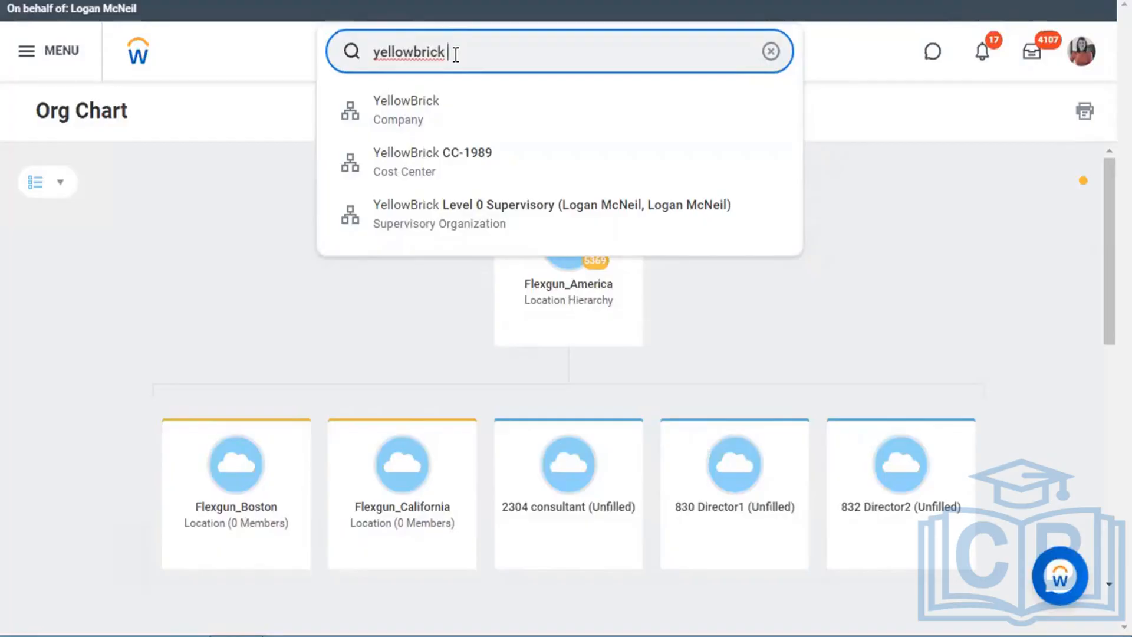
{"action": "key", "text": "ctrl+a"}
{"action": "type", "text": "create"}
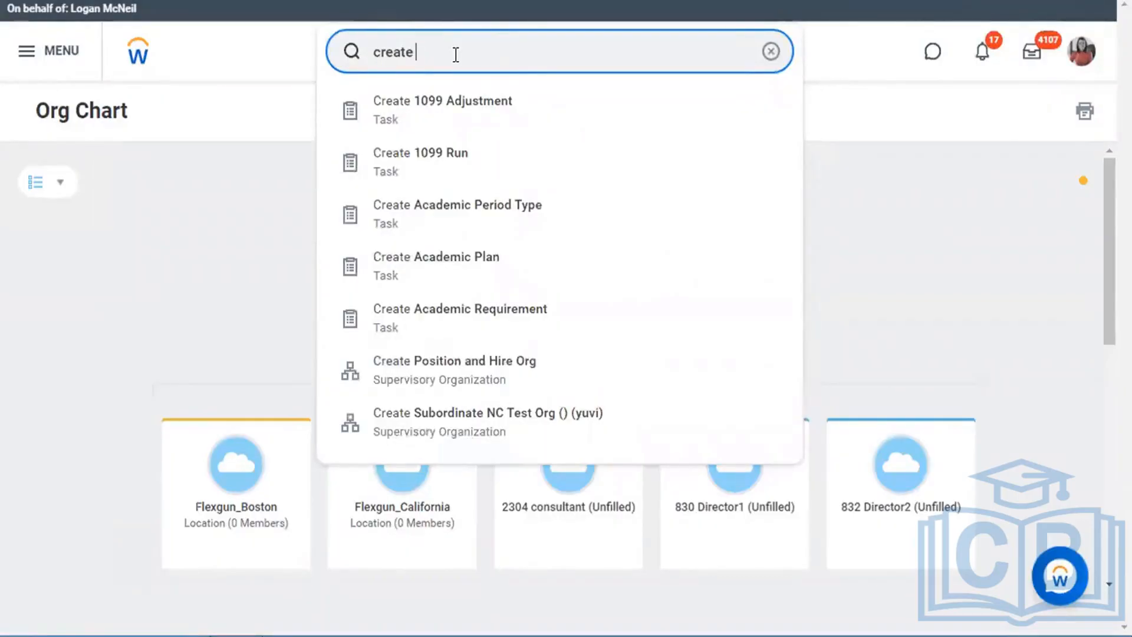
- Narrow the search to 'create compan' and open the Create Company task
{"action": "type", "text": "cmpai"}
{"action": "key", "text": "BackSpace"}
{"action": "key", "text": "BackSpace"}
{"action": "key", "text": "BackSpace"}
{"action": "key", "text": "BackSpace"}
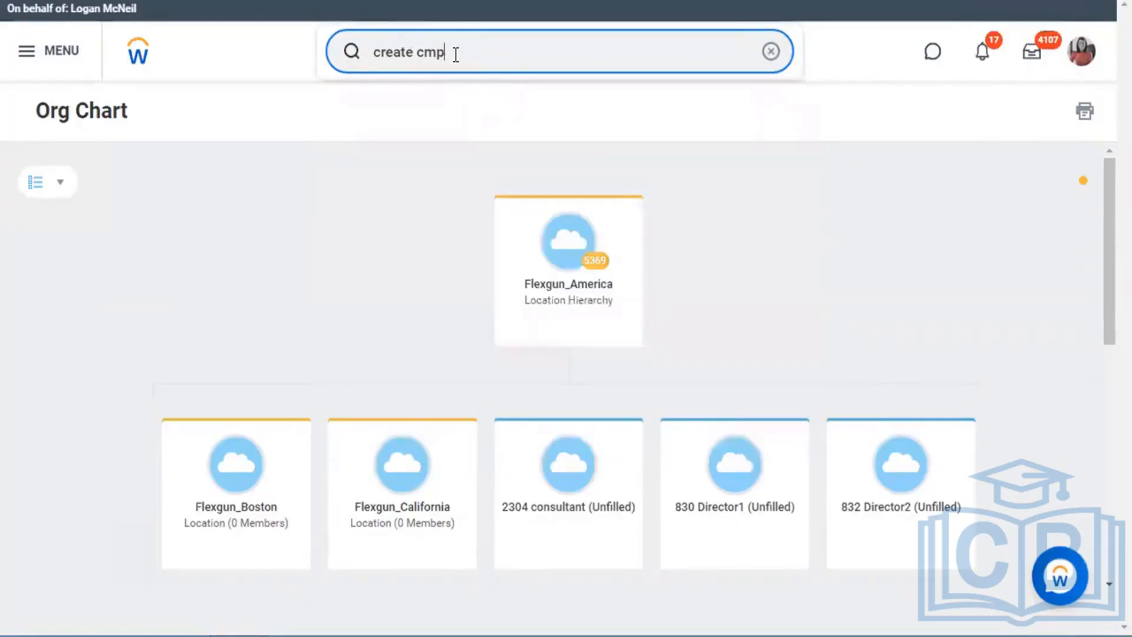
{"action": "type", "text": "ompan"}
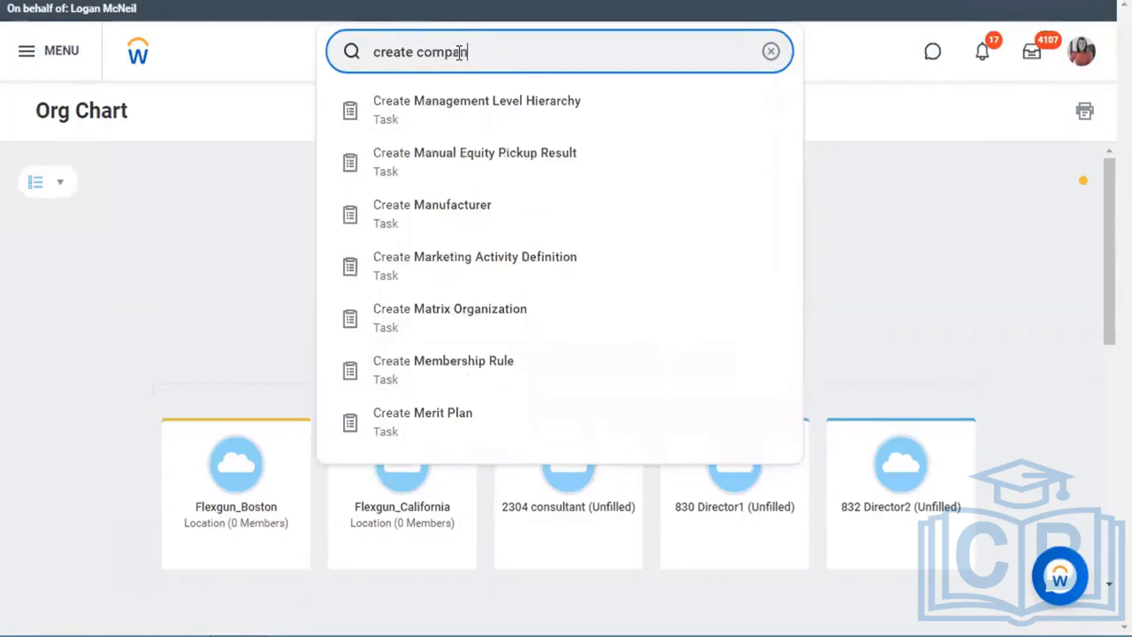
{"action": "left_click", "coordinate": [464, 108]}
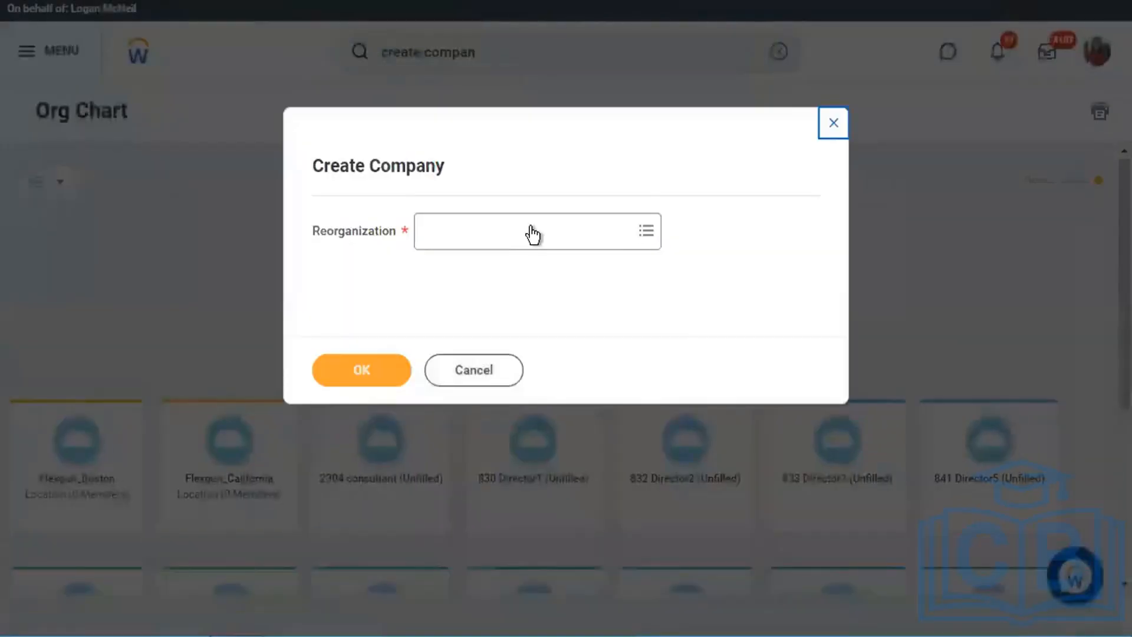
- Search the Reorganization prompt for cf_batch, then change it to cf1_ and search
{"action": "left_click", "coordinate": [532, 229]}
{"action": "type", "text": "cf_batch"}
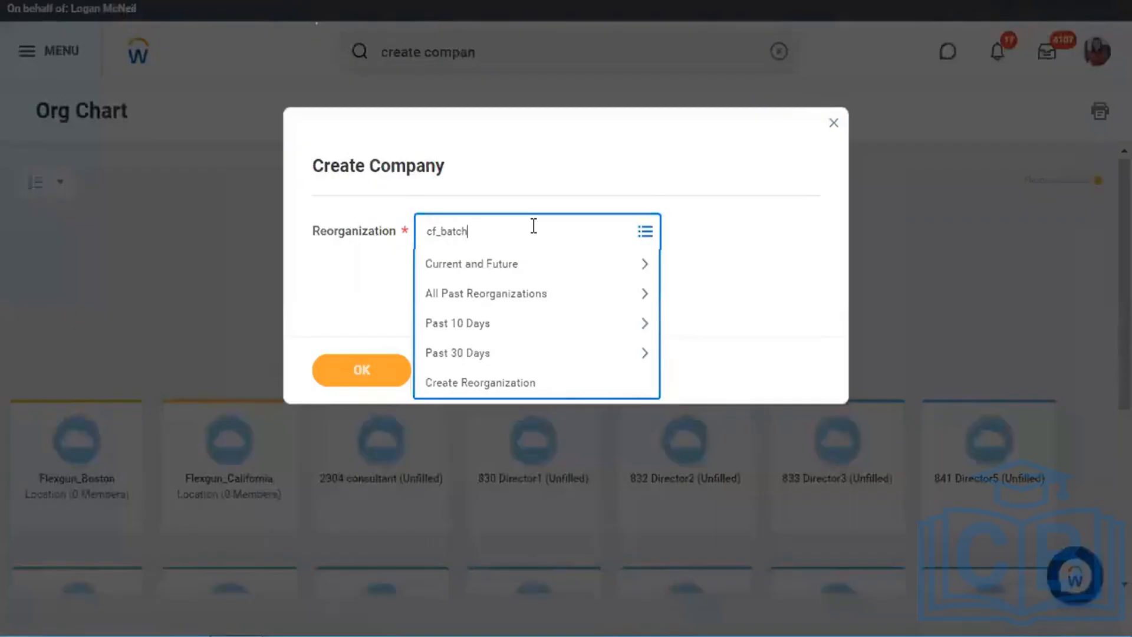
{"action": "key", "text": "Return"}
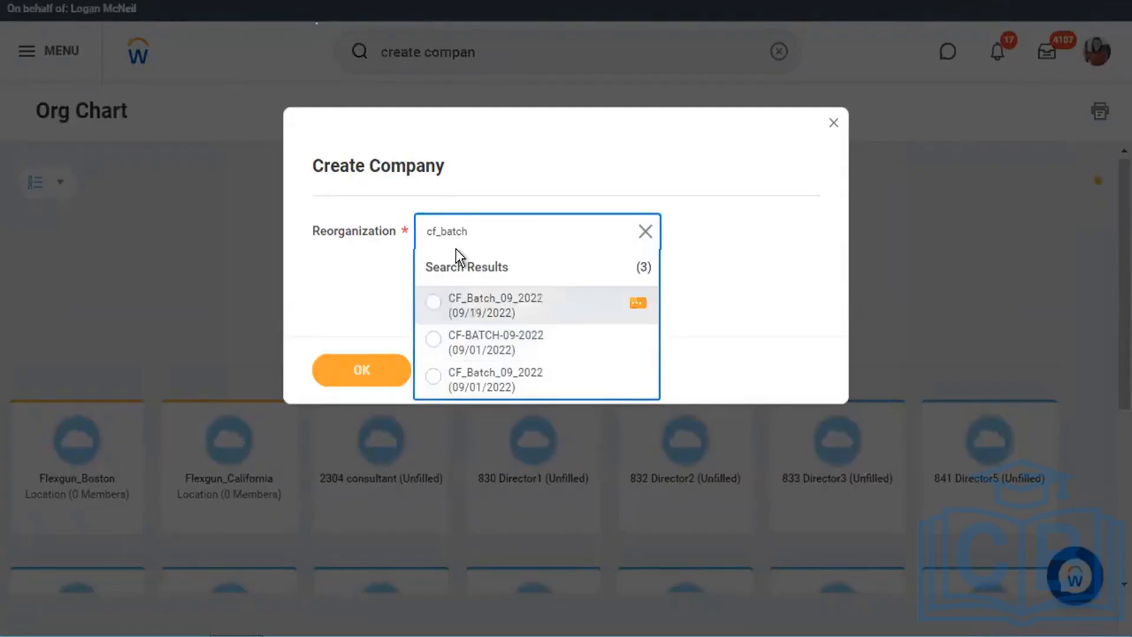
{"action": "left_click", "coordinate": [433, 231]}
{"action": "type", "text": "1"}
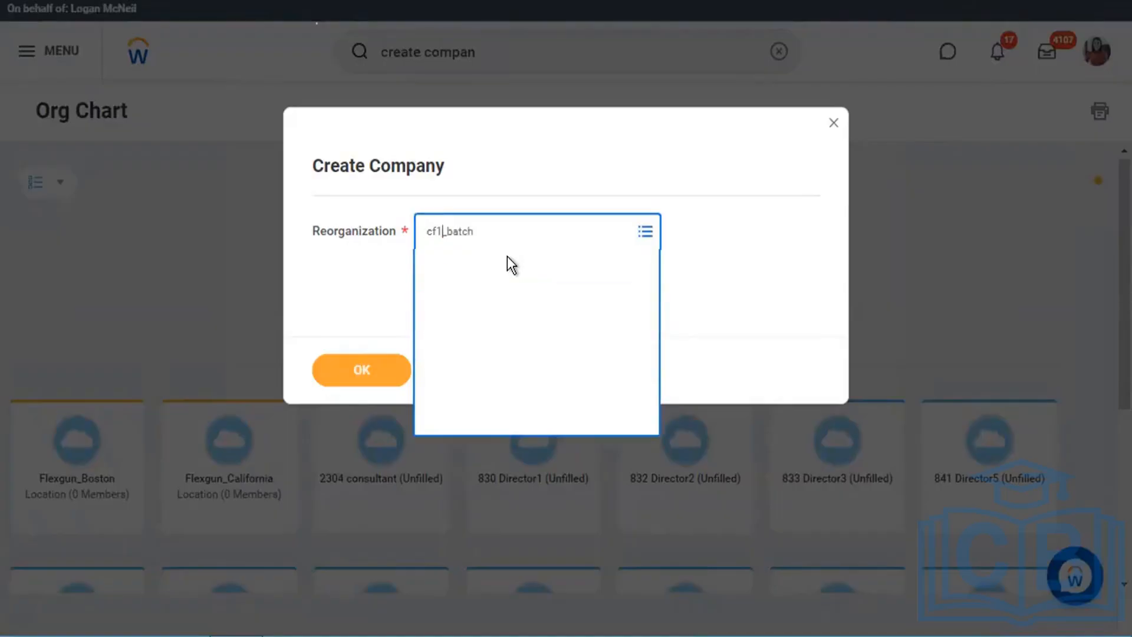
{"action": "left_click", "coordinate": [528, 220]}
{"action": "key", "text": "BackSpace"}
{"action": "key", "text": "BackSpace"}
{"action": "key", "text": "BackSpace"}
{"action": "key", "text": "BackSpace"}
{"action": "key", "text": "BackSpace"}
{"action": "key", "text": "BackSpace"}
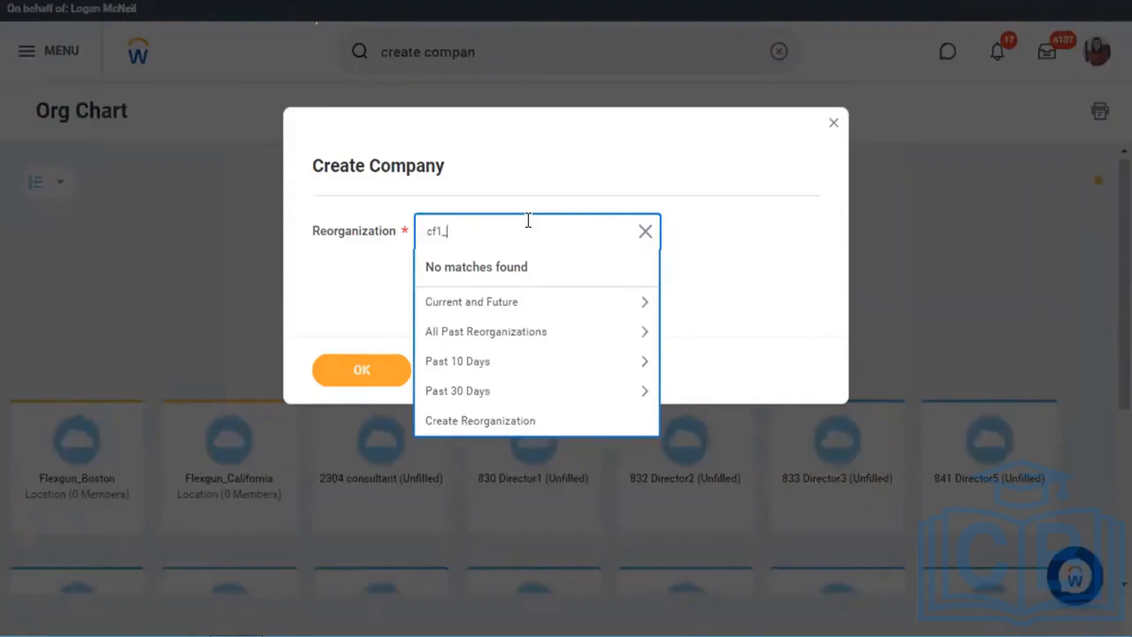
{"action": "key", "text": "Return"}
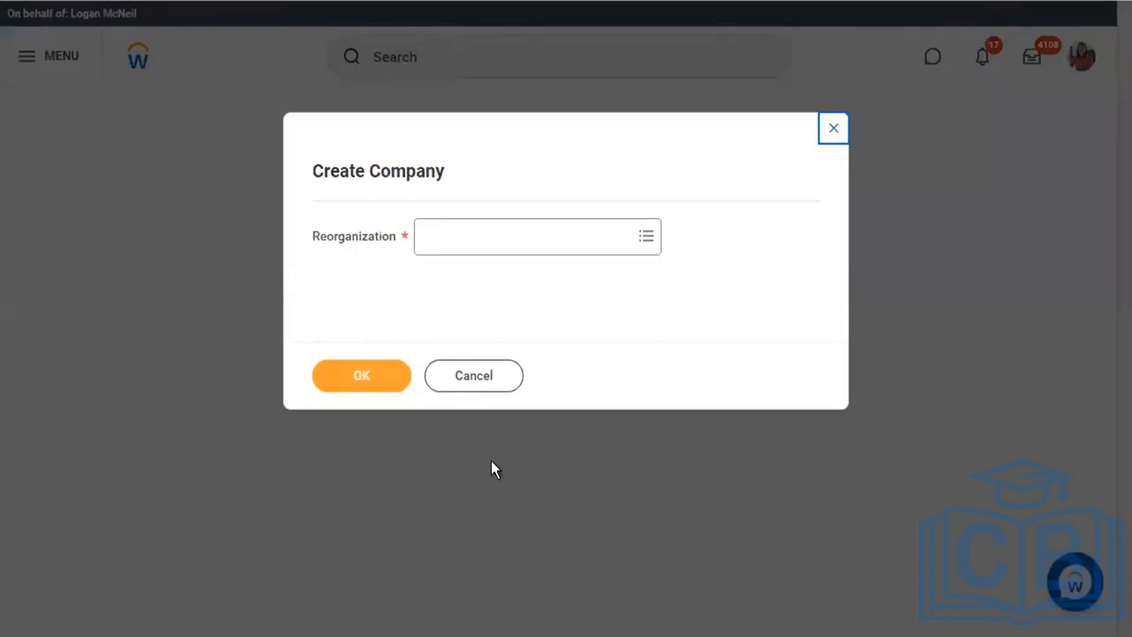
- Cancel Create Company, returning to the Flexgun_America page, and bring up Recent Searches
{"action": "left_click", "coordinate": [502, 387]}
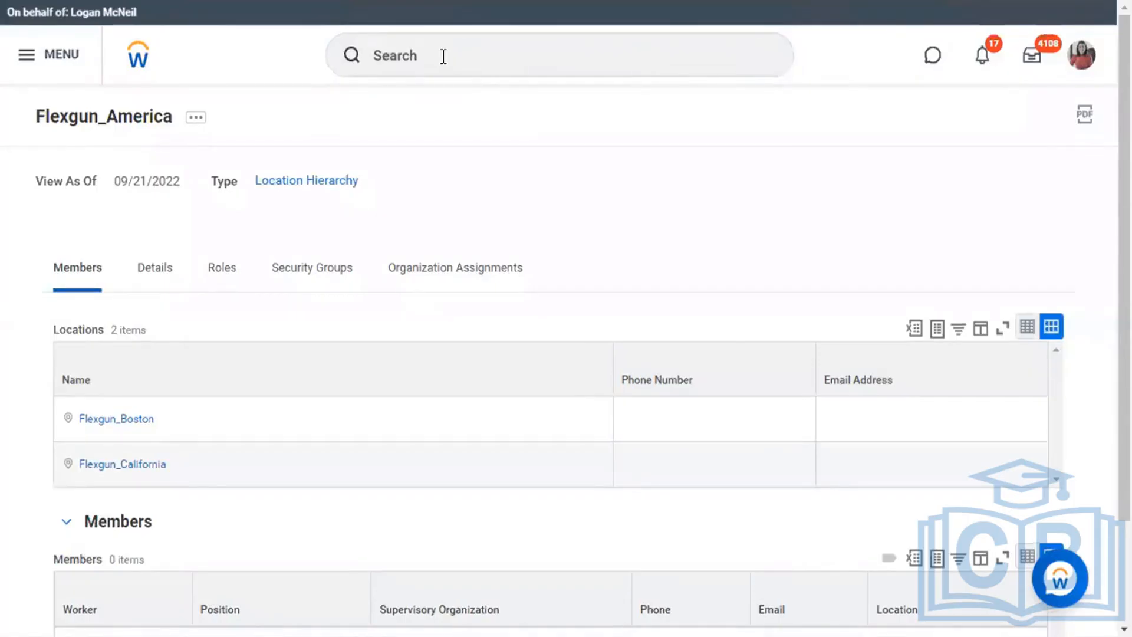
{"action": "left_click", "coordinate": [443, 56]}
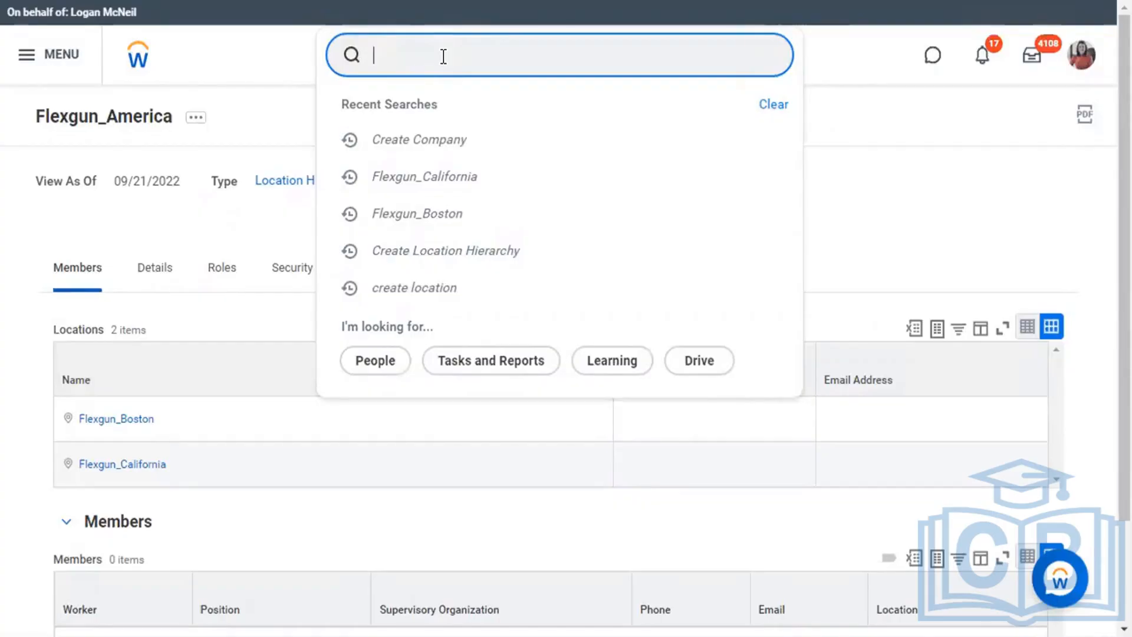
- Search 'gdr', open GDR South India, and view its Organization Assignments
{"action": "type", "text": "ddr"}
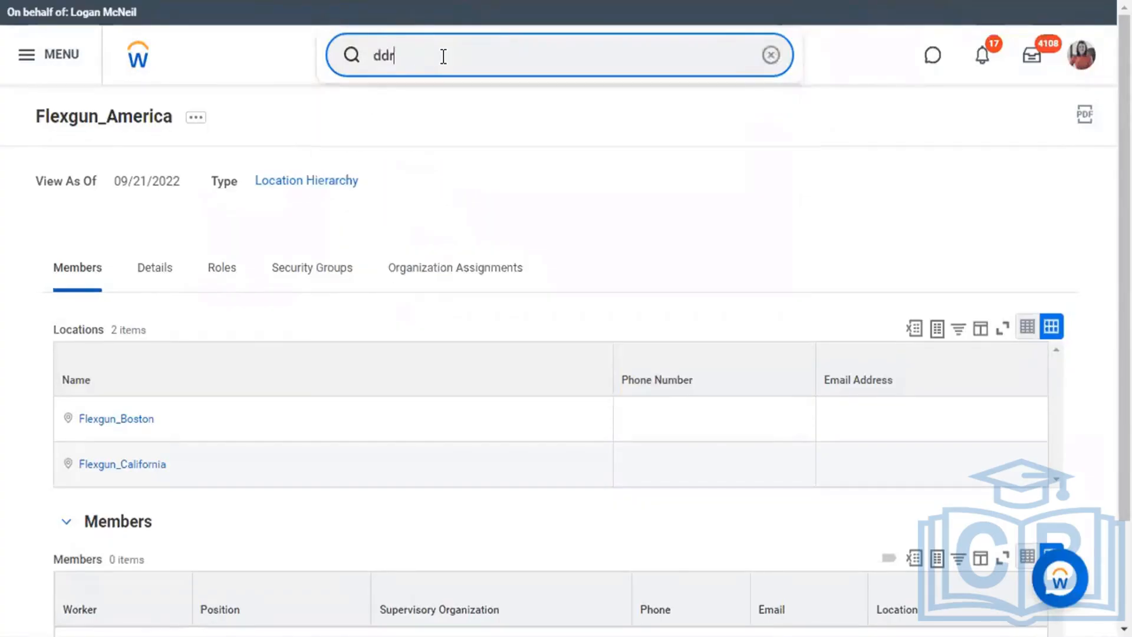
{"action": "key", "text": "BackSpace"}
{"action": "key", "text": "BackSpace"}
{"action": "key", "text": "BackSpace"}
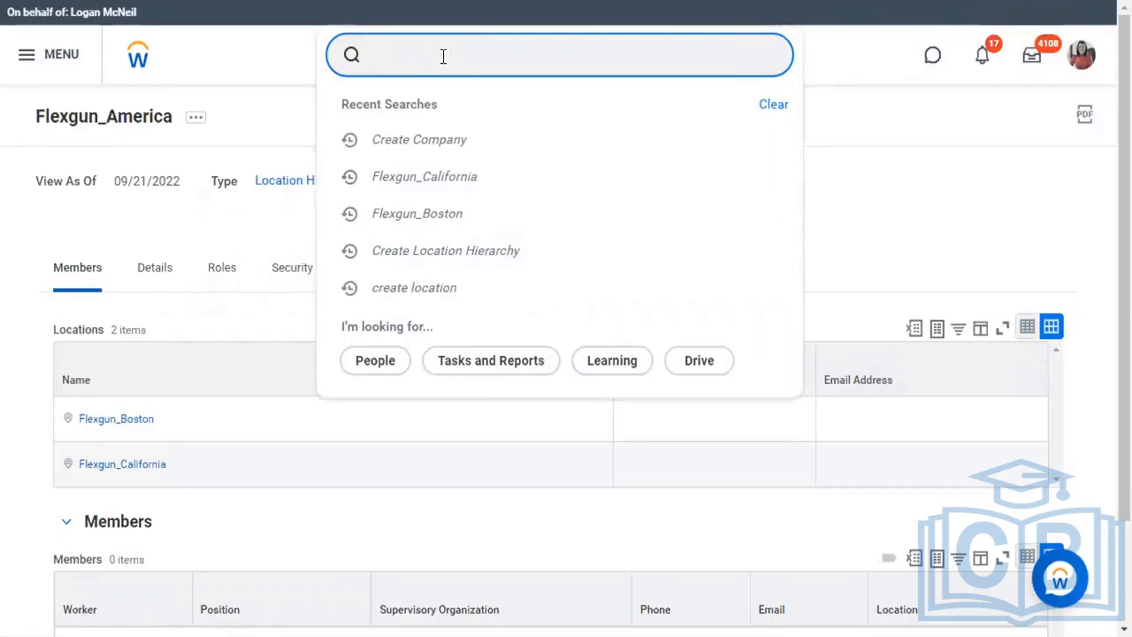
{"action": "type", "text": "gdr"}
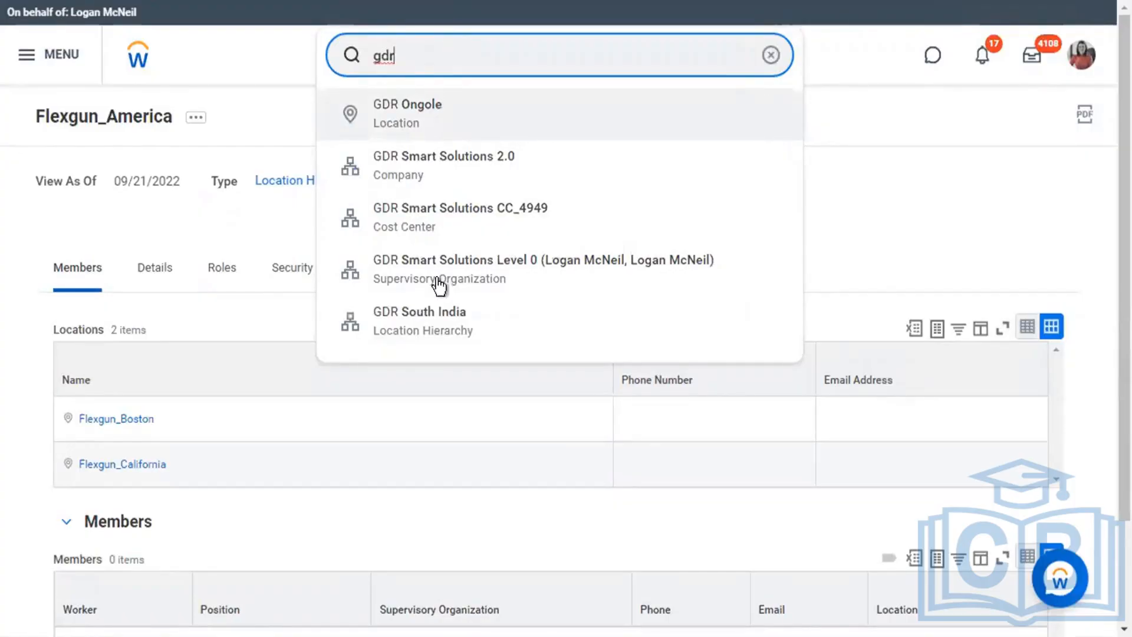
{"action": "left_click", "coordinate": [435, 321]}
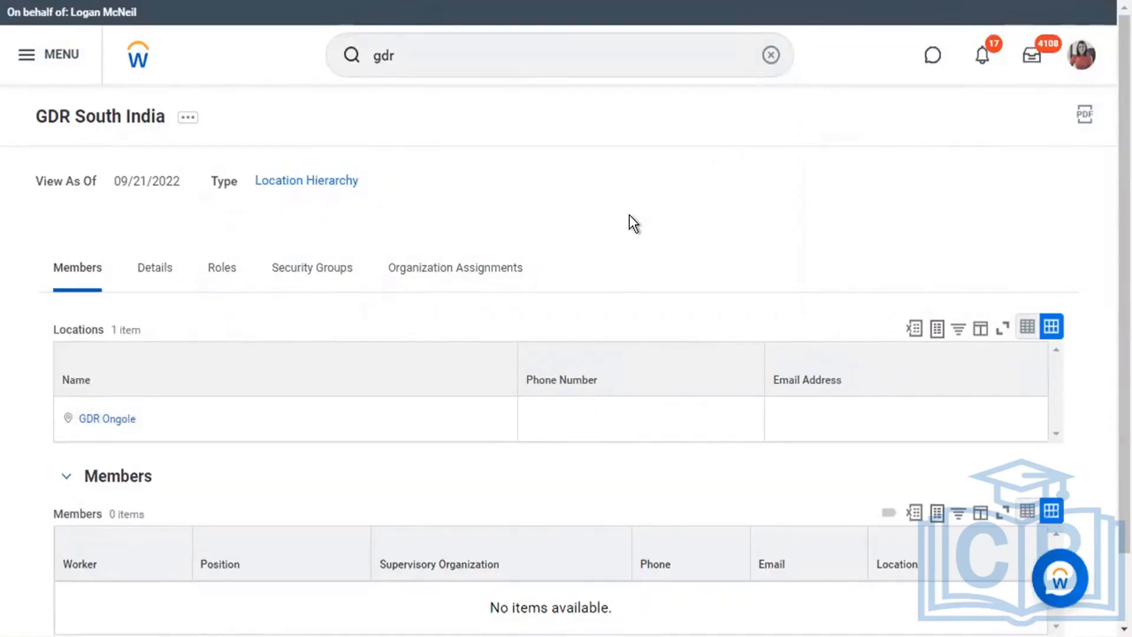
{"action": "scroll", "coordinate": [629, 224], "scroll_direction": "down", "scroll_amount": 1}
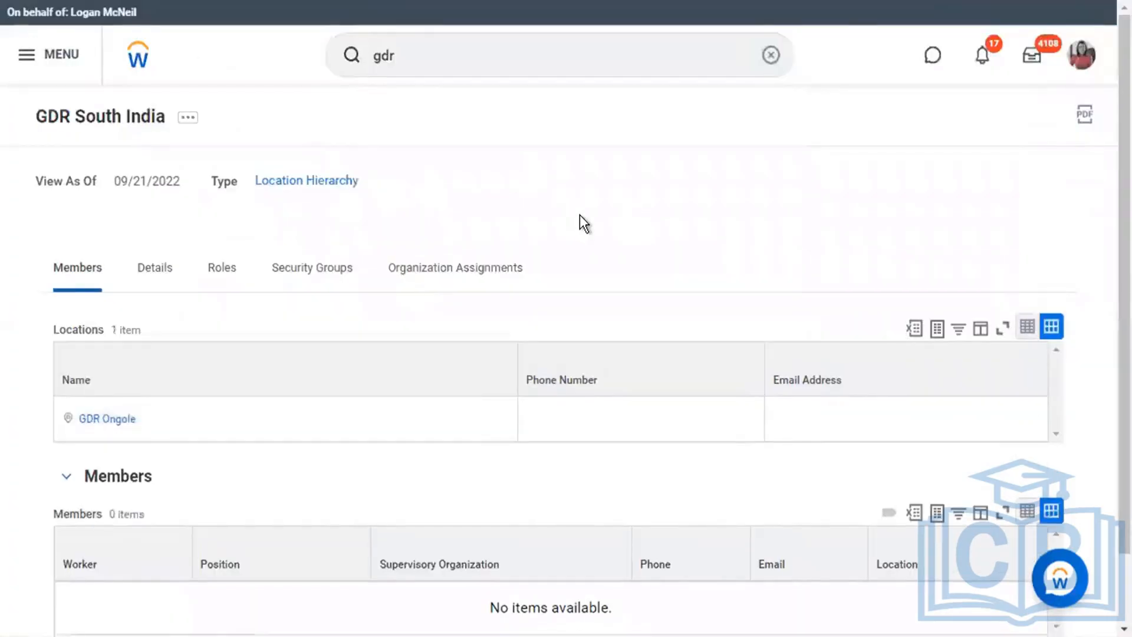
{"action": "left_click", "coordinate": [499, 292]}
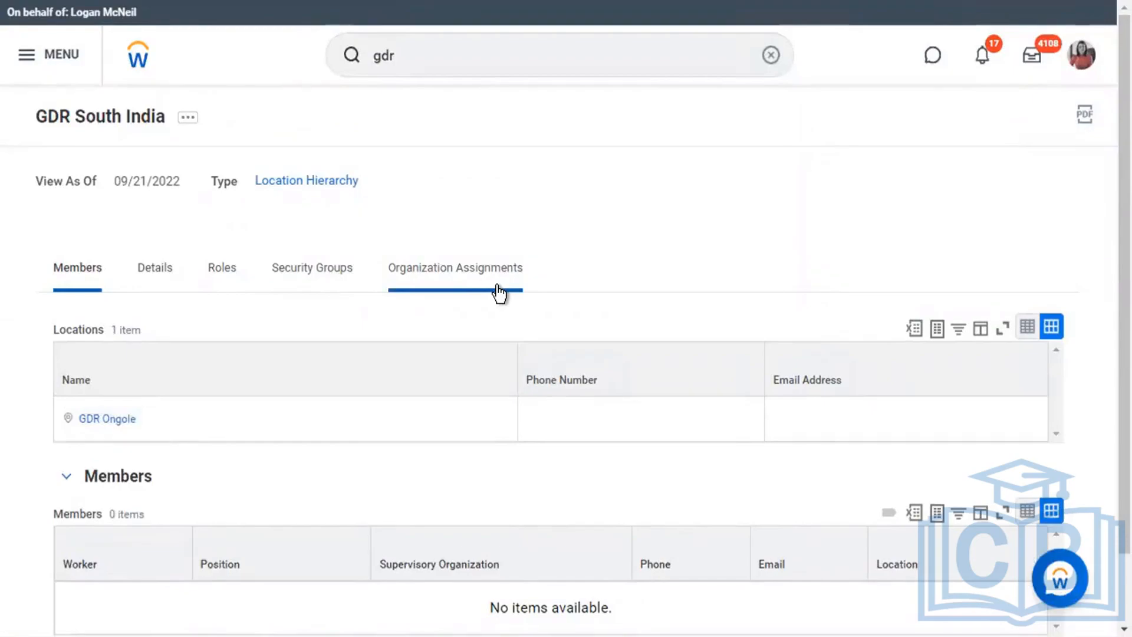
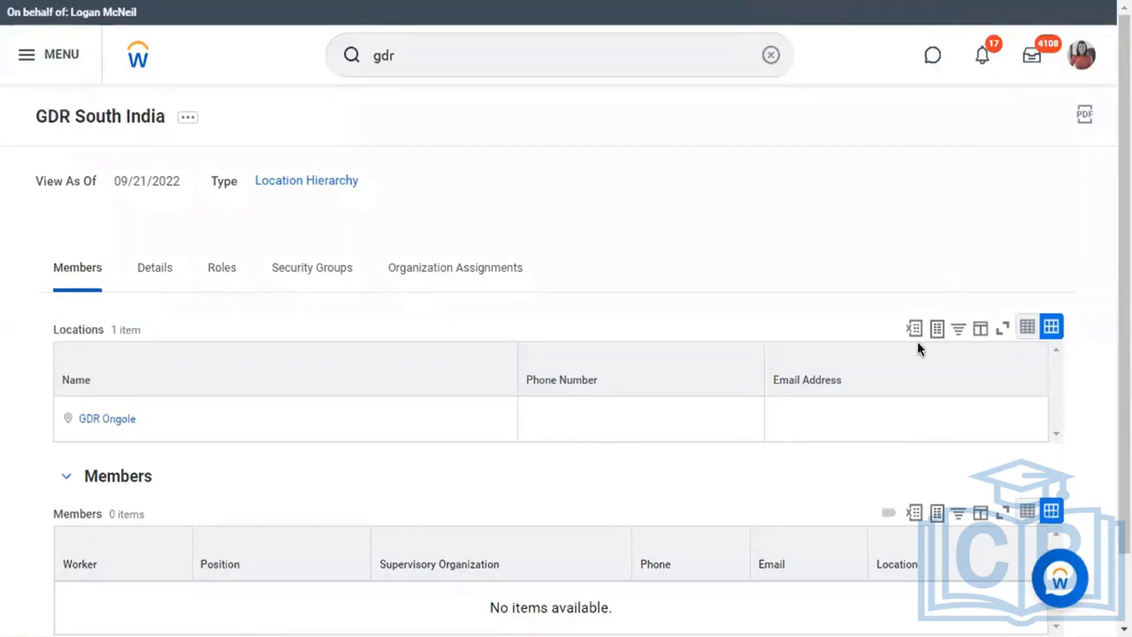
- Clear the 'gdr' search, bring up recent searches, and return to the Workday home page
{"action": "left_click", "coordinate": [772, 56]}
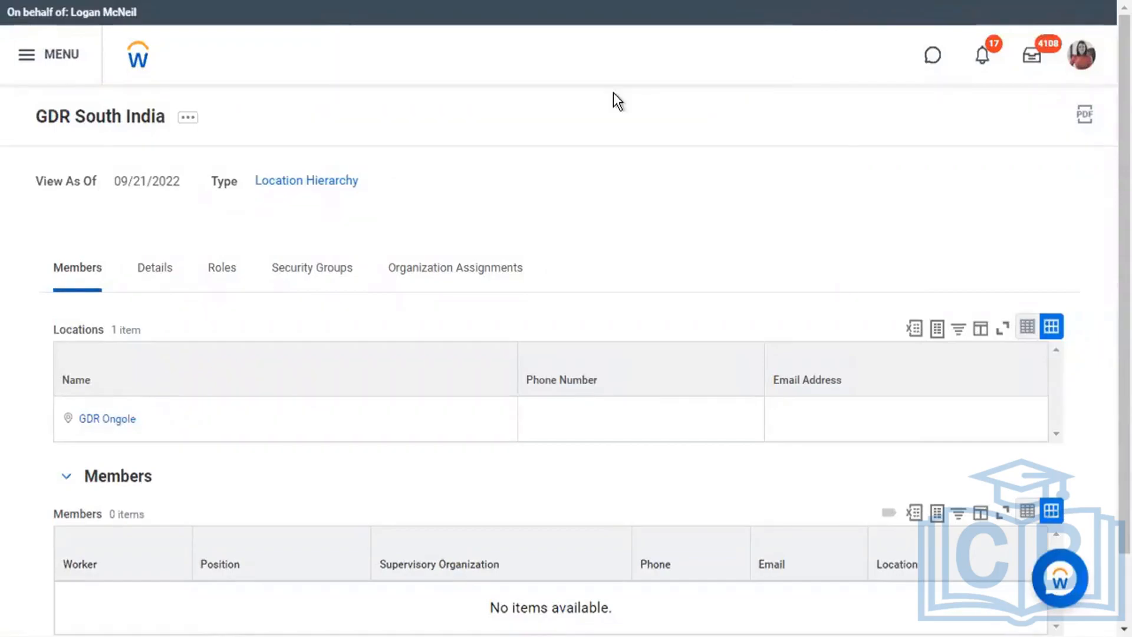
{"action": "left_click", "coordinate": [579, 94]}
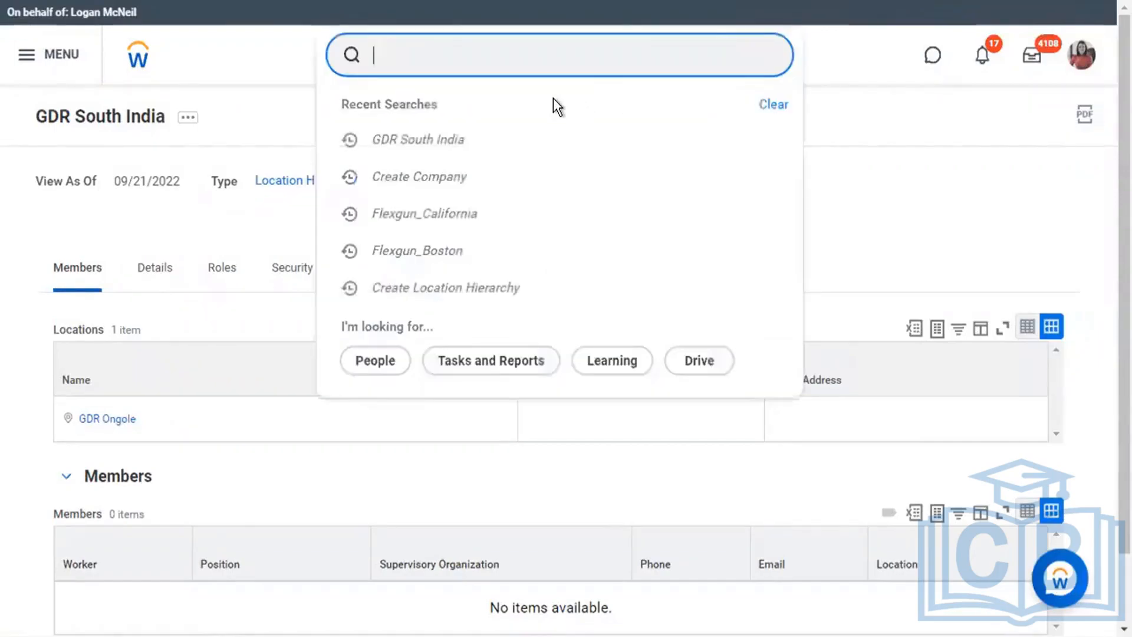
{"action": "left_click", "coordinate": [139, 64]}
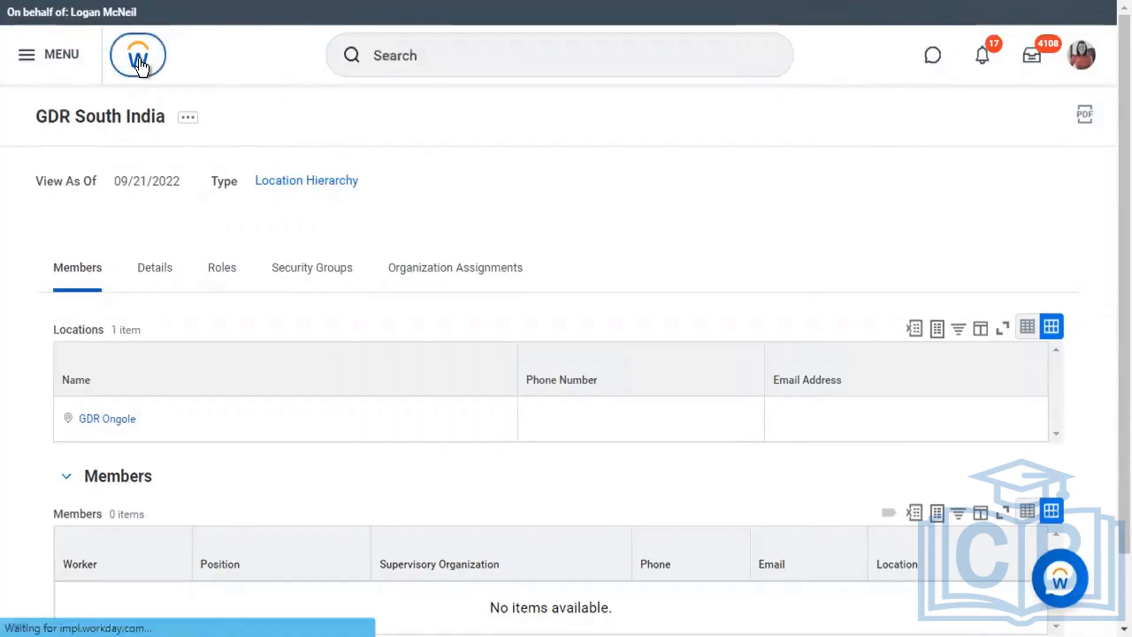